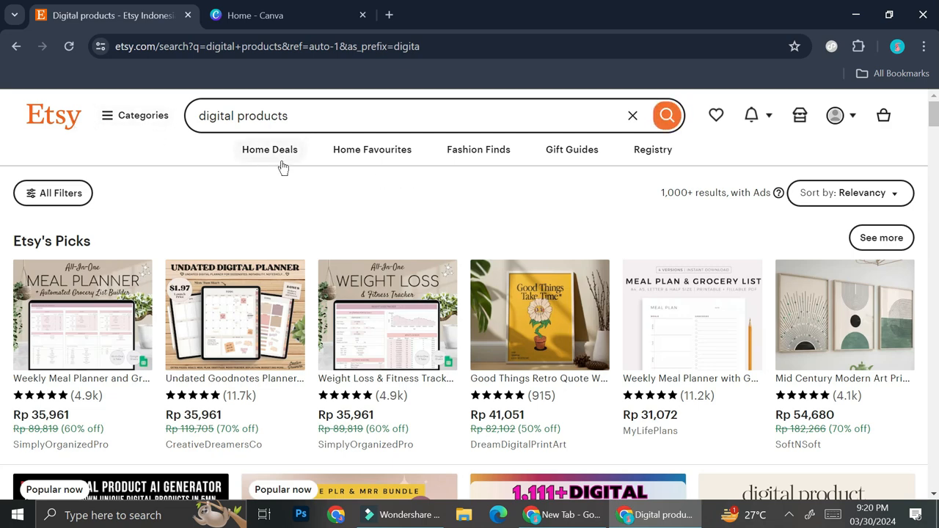
Step: Look through the Etsy search results for digital products to see what kinds of items sell
{"action": "scroll", "coordinate": [198, 218], "scroll_direction": "down", "scroll_amount": 1}
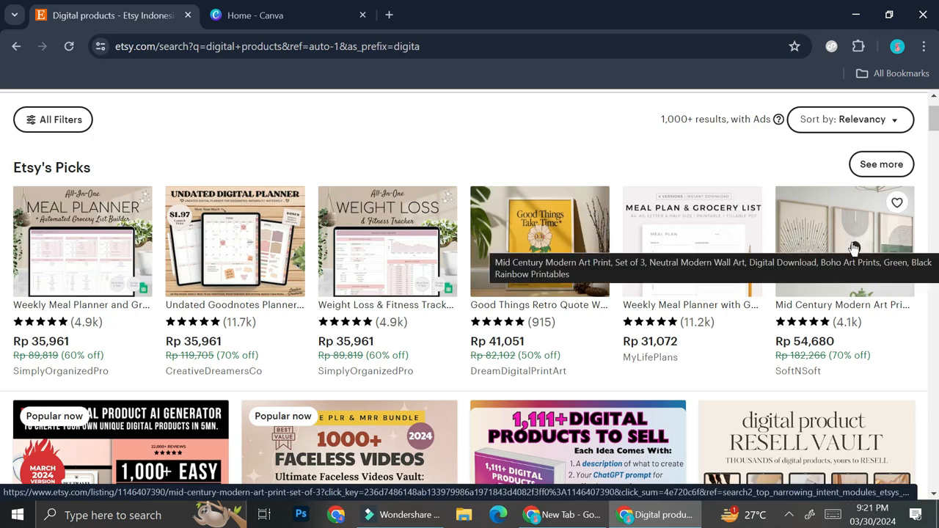
{"action": "scroll", "coordinate": [841, 242], "scroll_direction": "down", "scroll_amount": 2}
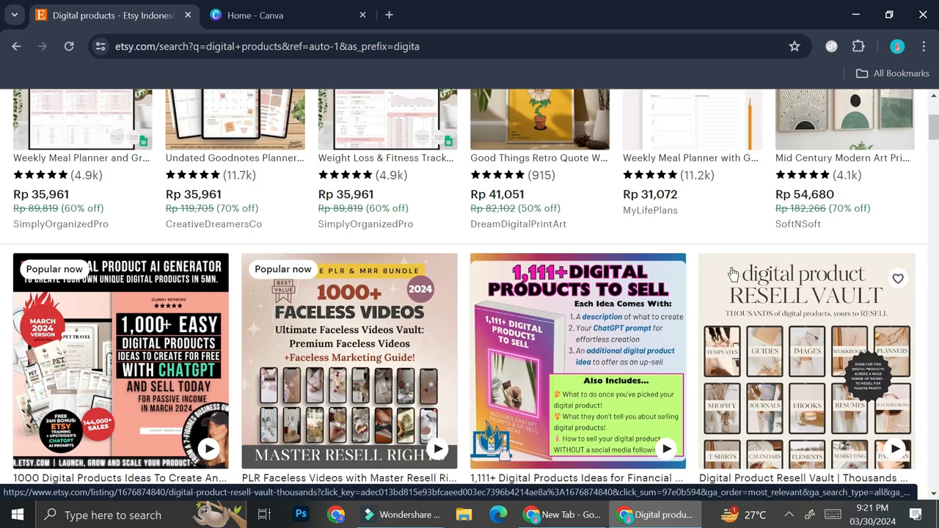
{"action": "scroll", "coordinate": [715, 277], "scroll_direction": "down", "scroll_amount": 7}
{"action": "scroll", "coordinate": [715, 277], "scroll_direction": "down", "scroll_amount": 3}
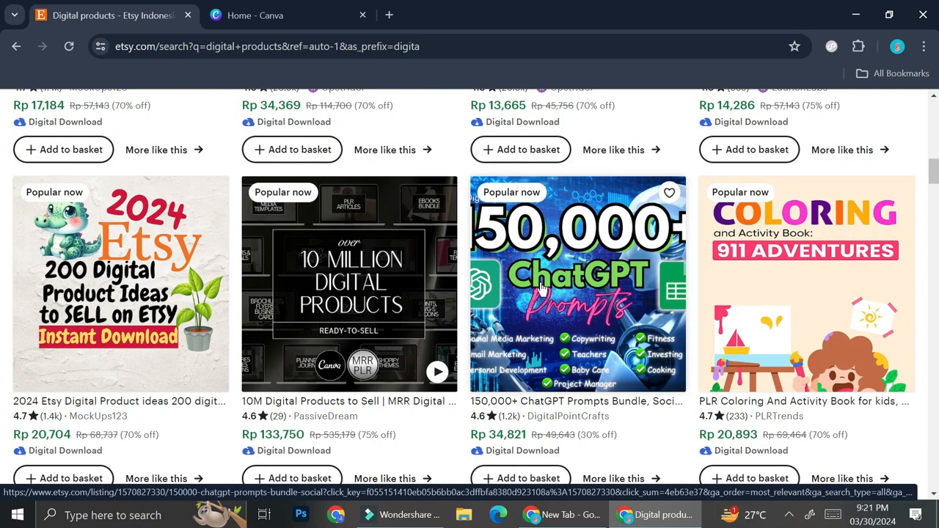
{"action": "scroll", "coordinate": [540, 289], "scroll_direction": "down", "scroll_amount": 3}
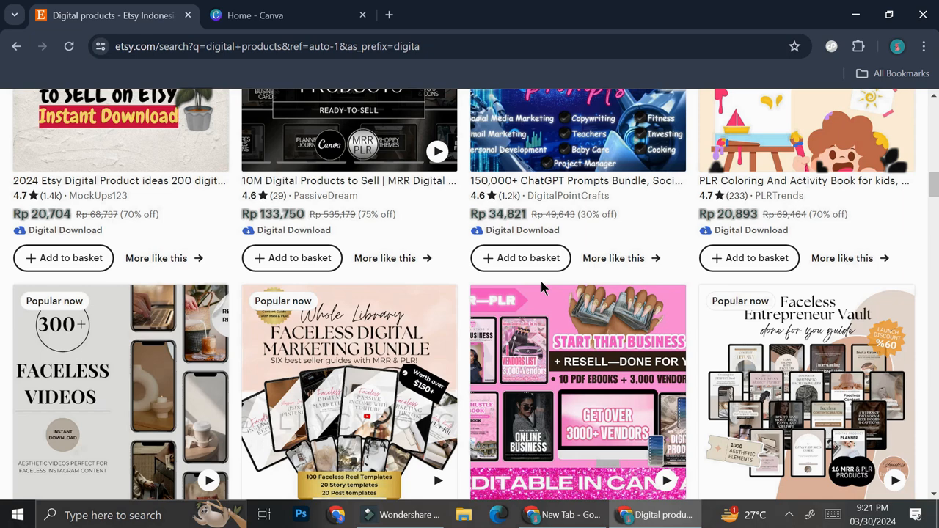
Step: Switch to Canva and search its templates for "journal"
{"action": "left_click", "coordinate": [226, 8]}
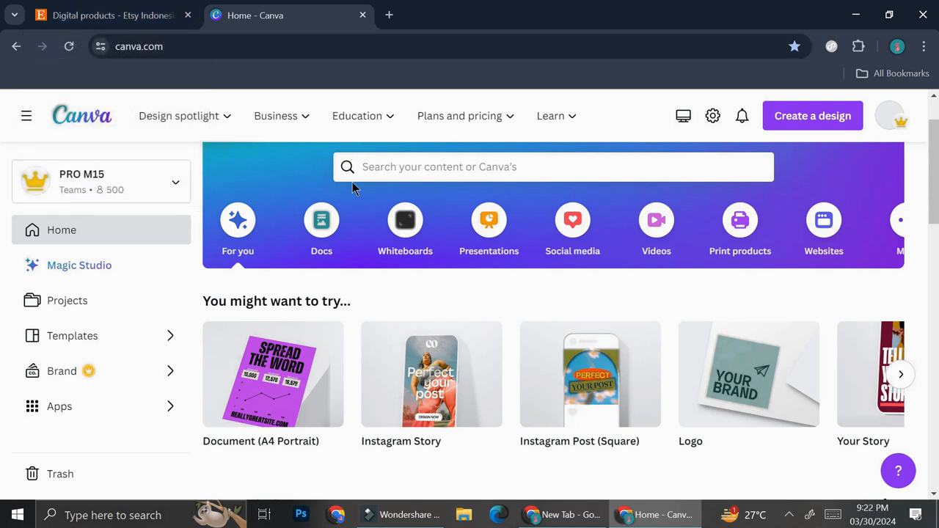
{"action": "left_click", "coordinate": [406, 166]}
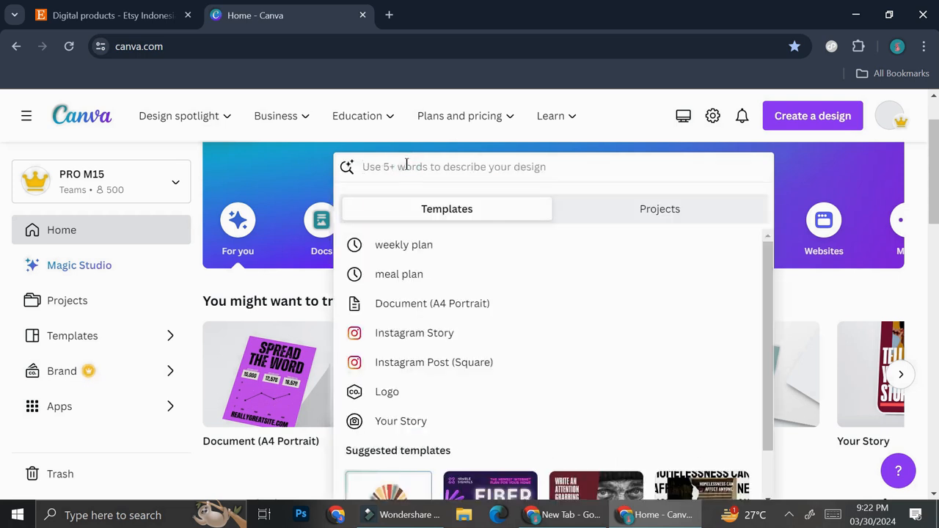
{"action": "type", "text": "journ"}
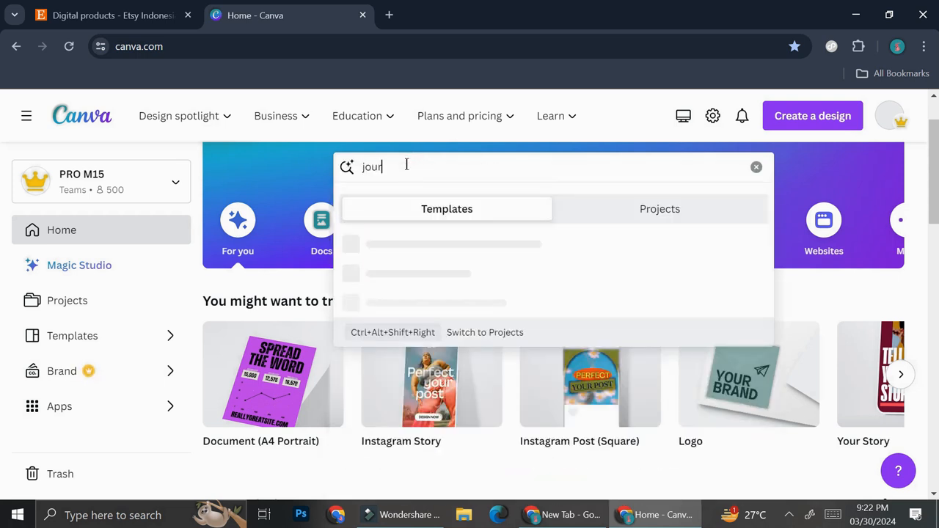
{"action": "key", "text": "BackSpace"}
{"action": "type", "text": "nal"}
{"action": "key", "text": "Return"}
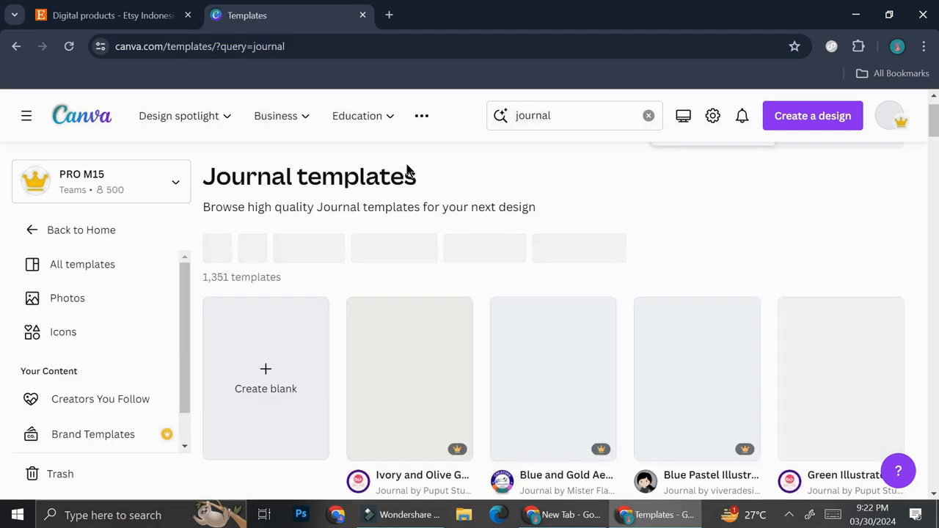
Step: Find the Colorful Timeline Goals Tracker Bullet Journal among the journal templates and open it for customising
{"action": "scroll", "coordinate": [450, 279], "scroll_direction": "down", "scroll_amount": 3}
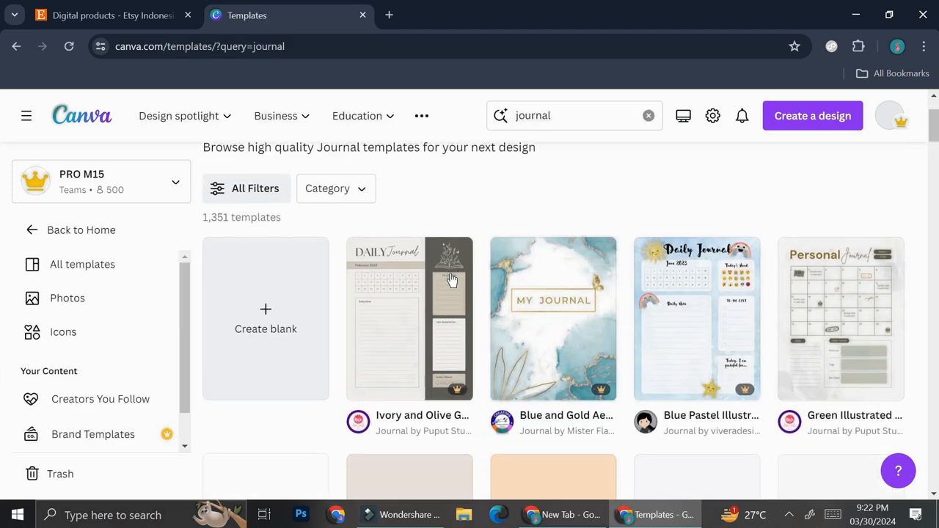
{"action": "scroll", "coordinate": [421, 279], "scroll_direction": "down", "scroll_amount": 1}
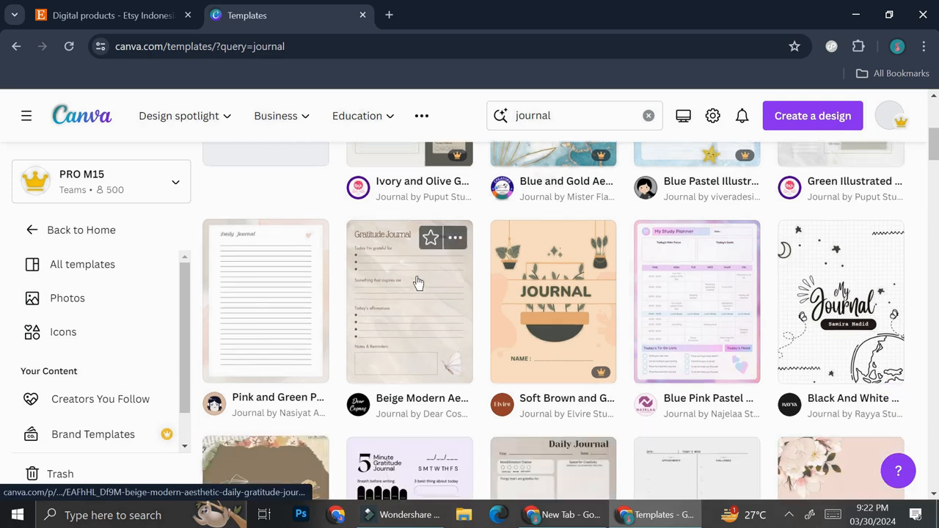
{"action": "scroll", "coordinate": [425, 276], "scroll_direction": "down", "scroll_amount": 2}
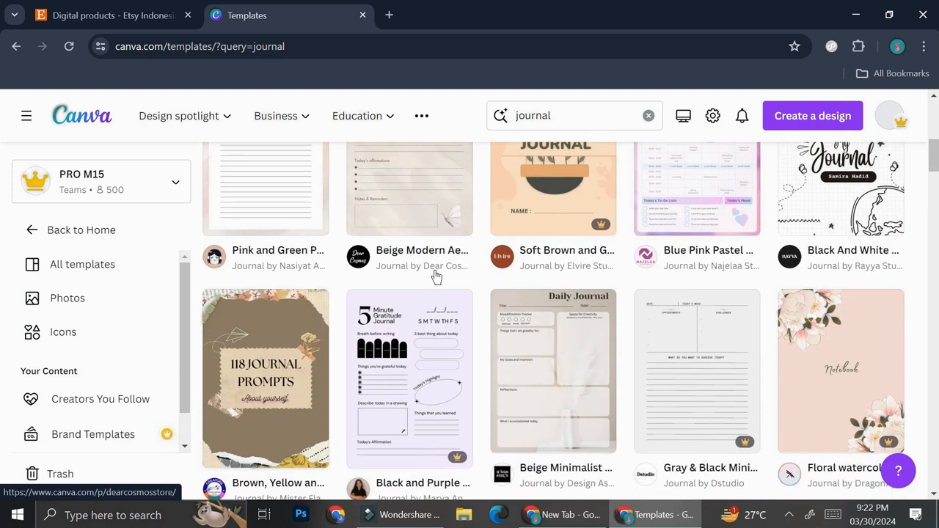
{"action": "scroll", "coordinate": [437, 275], "scroll_direction": "down", "scroll_amount": 2}
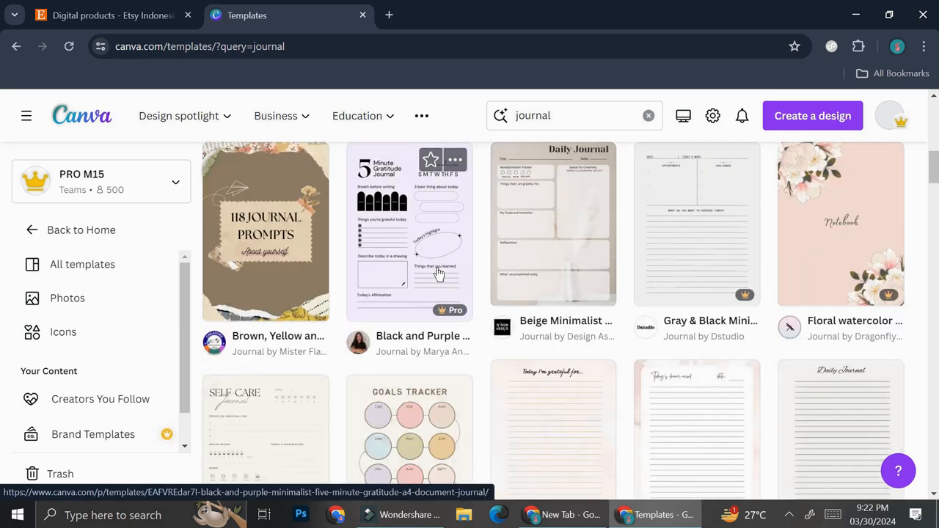
{"action": "scroll", "coordinate": [440, 272], "scroll_direction": "down", "scroll_amount": 2}
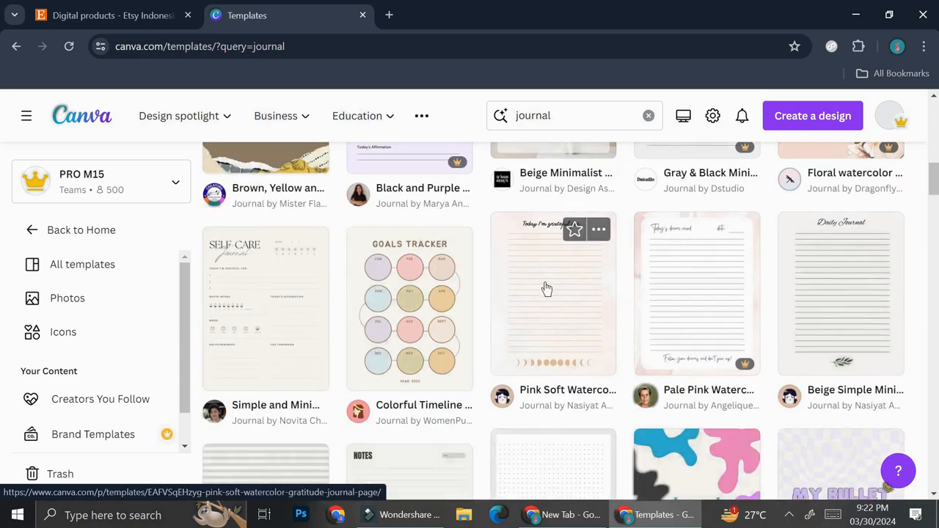
{"action": "scroll", "coordinate": [547, 289], "scroll_direction": "down", "scroll_amount": 3}
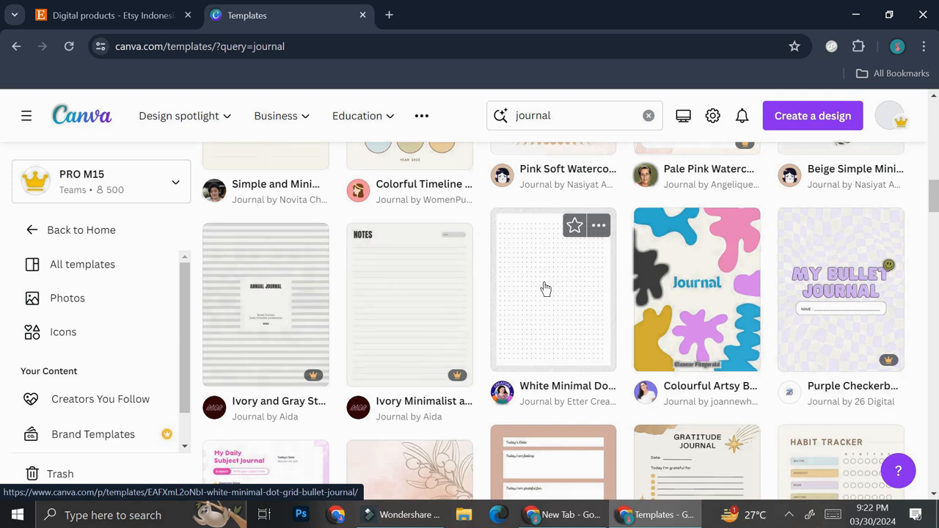
{"action": "scroll", "coordinate": [546, 289], "scroll_direction": "down", "scroll_amount": 2}
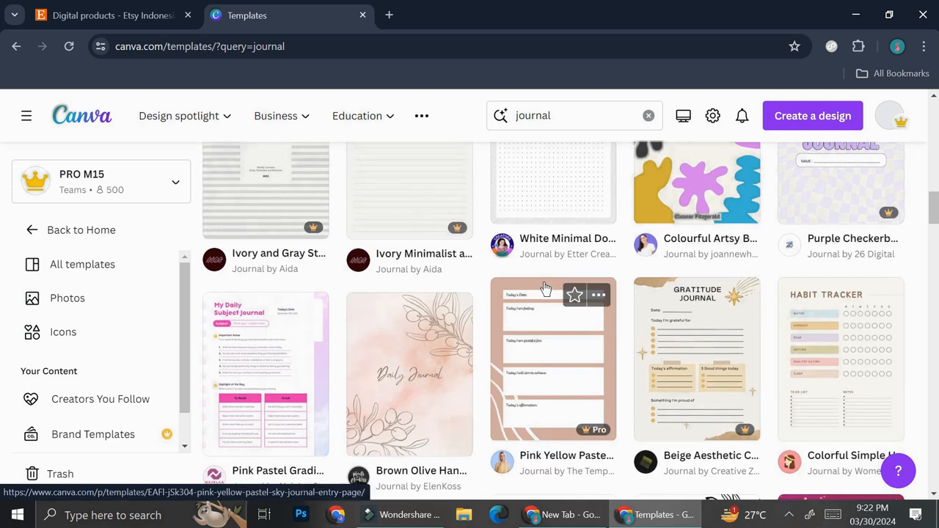
{"action": "scroll", "coordinate": [546, 289], "scroll_direction": "up", "scroll_amount": 5}
{"action": "scroll", "coordinate": [478, 311], "scroll_direction": "up", "scroll_amount": 2}
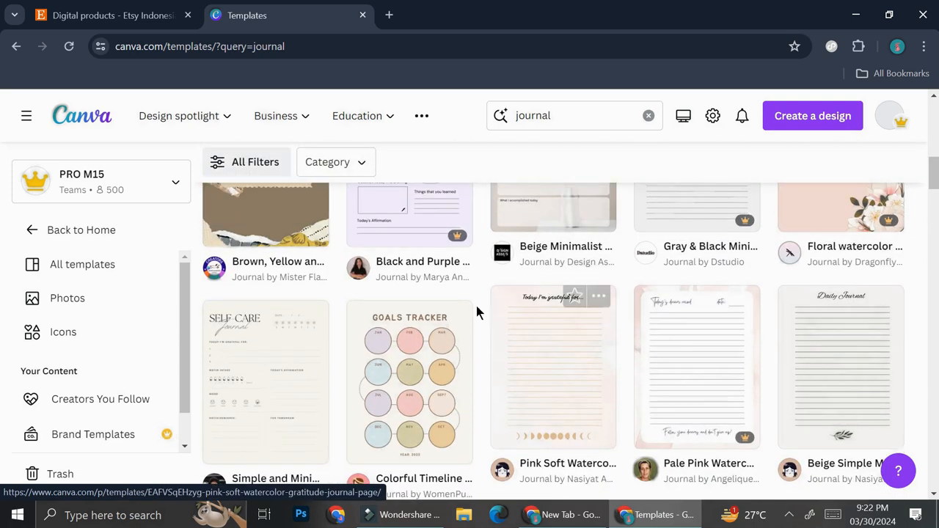
{"action": "left_click", "coordinate": [425, 381]}
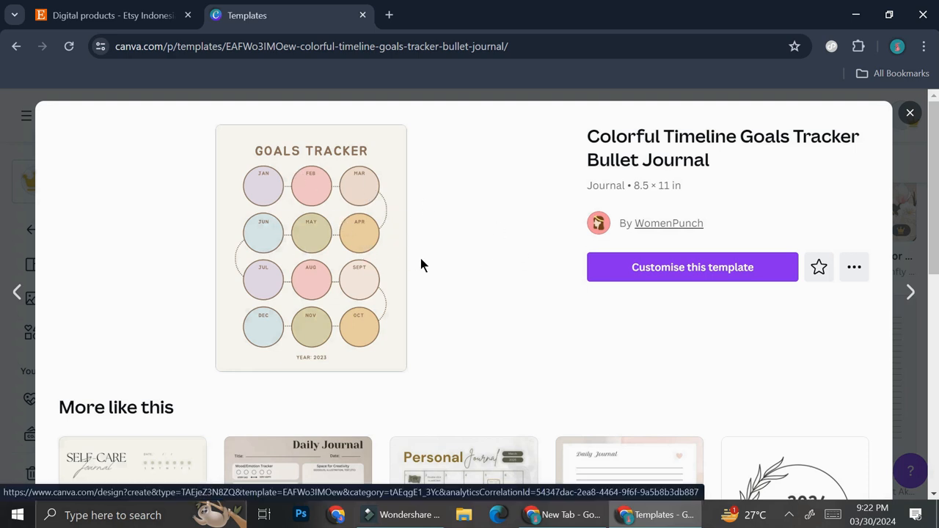
{"action": "left_click", "coordinate": [640, 267]}
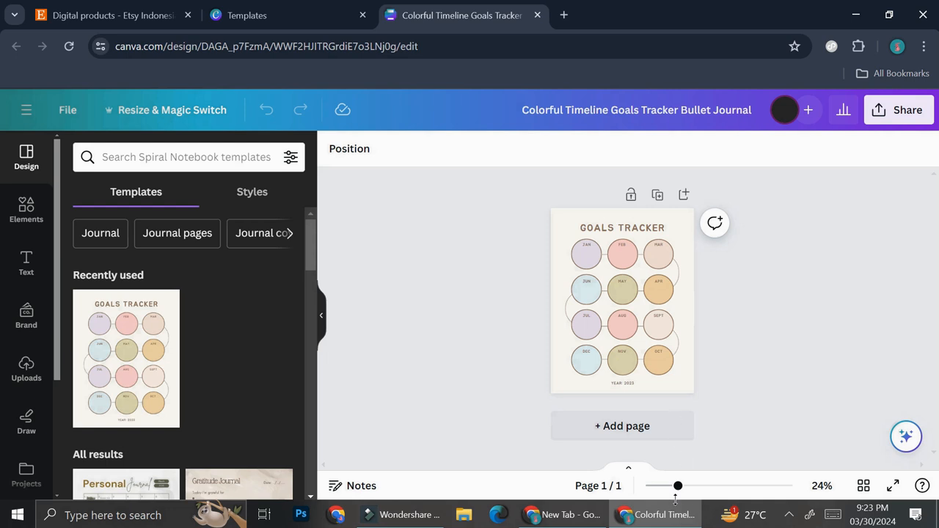
Step: Change the year in the text line below the month circles to 2024
{"action": "left_click", "coordinate": [696, 486]}
{"action": "scroll", "coordinate": [635, 292], "scroll_direction": "down", "scroll_amount": 2}
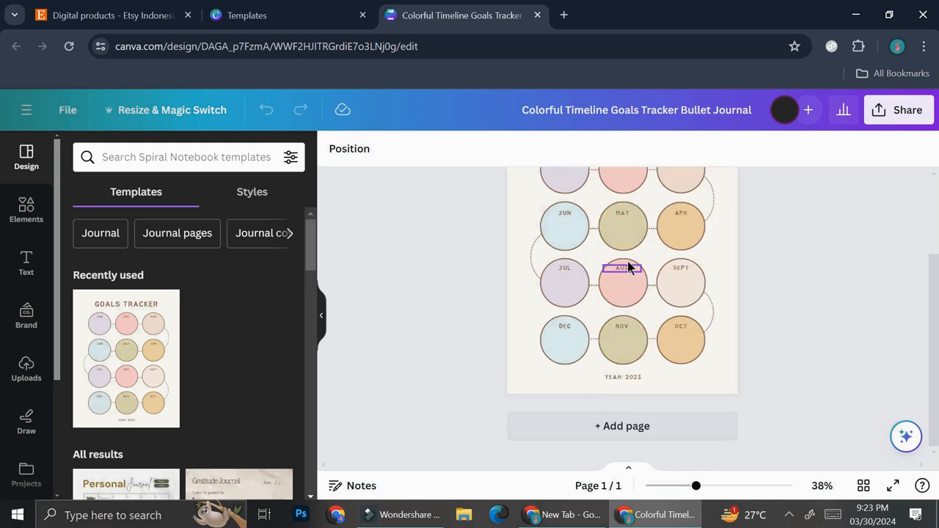
{"action": "scroll", "coordinate": [627, 220], "scroll_direction": "up", "scroll_amount": 2}
{"action": "scroll", "coordinate": [663, 342], "scroll_direction": "down", "scroll_amount": 2}
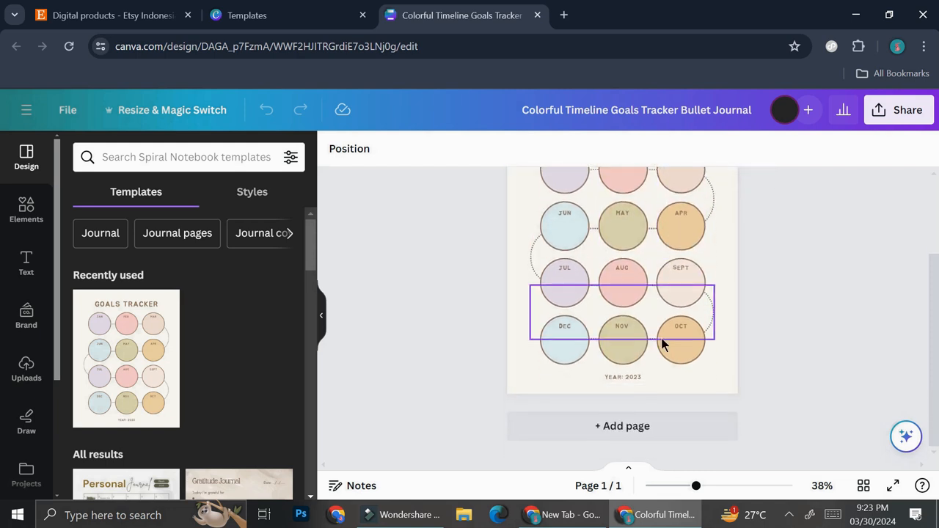
{"action": "left_click", "coordinate": [631, 376]}
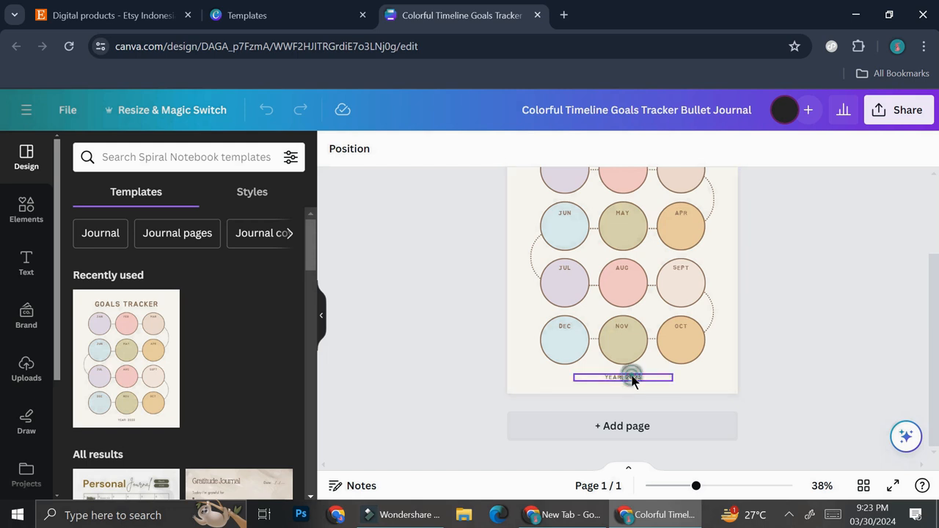
{"action": "left_click", "coordinate": [648, 378]}
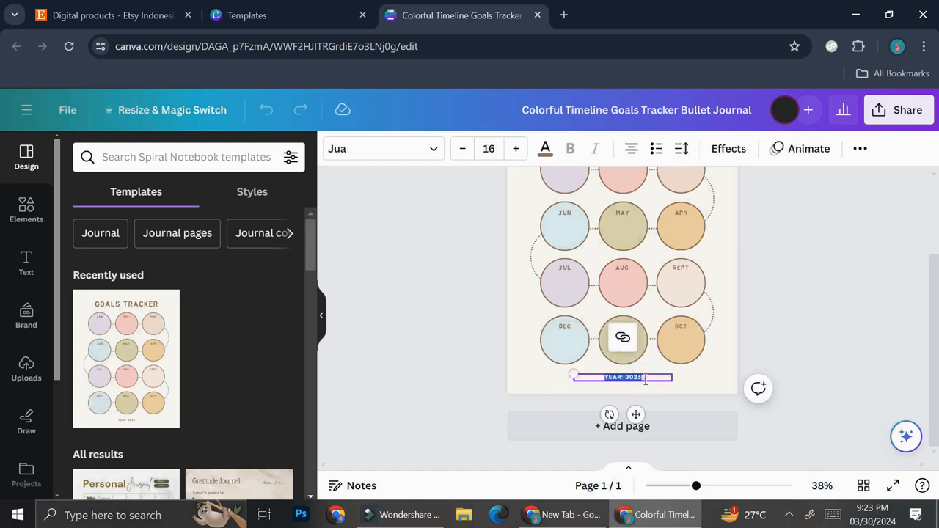
{"action": "left_click", "coordinate": [647, 378]}
{"action": "key", "text": "BackSpace"}
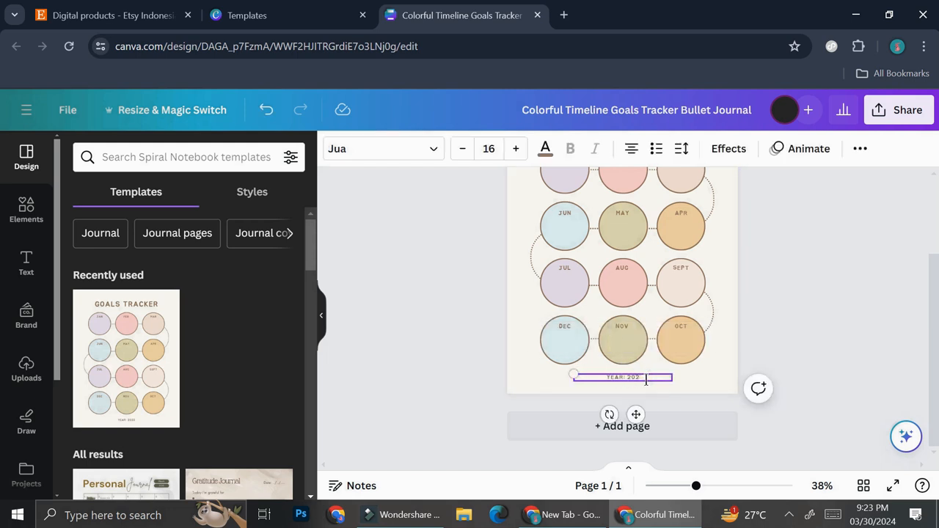
{"action": "type", "text": "4"}
{"action": "left_click", "coordinate": [749, 312]}
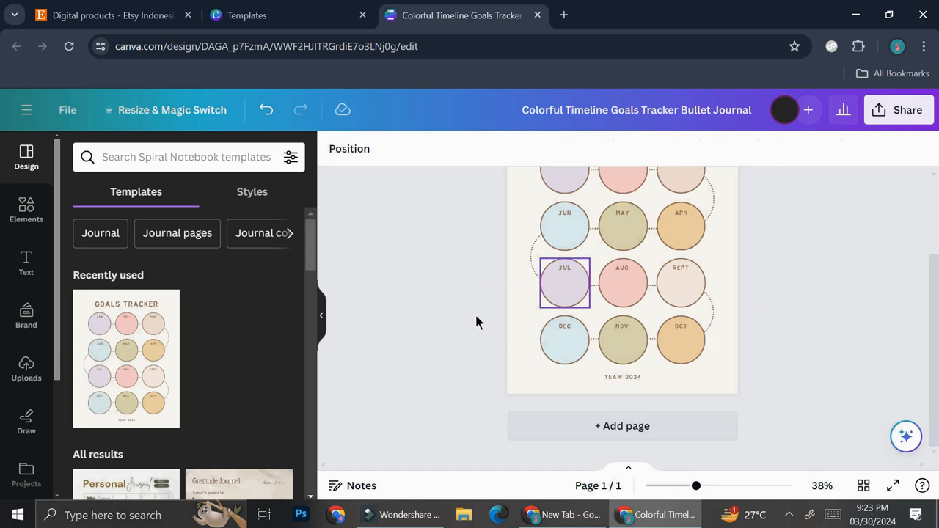
Step: Open the Cream and Pink Elegant Self-Care Journal template from the journal results and look through its pages
{"action": "scroll", "coordinate": [206, 383], "scroll_direction": "down", "scroll_amount": 3}
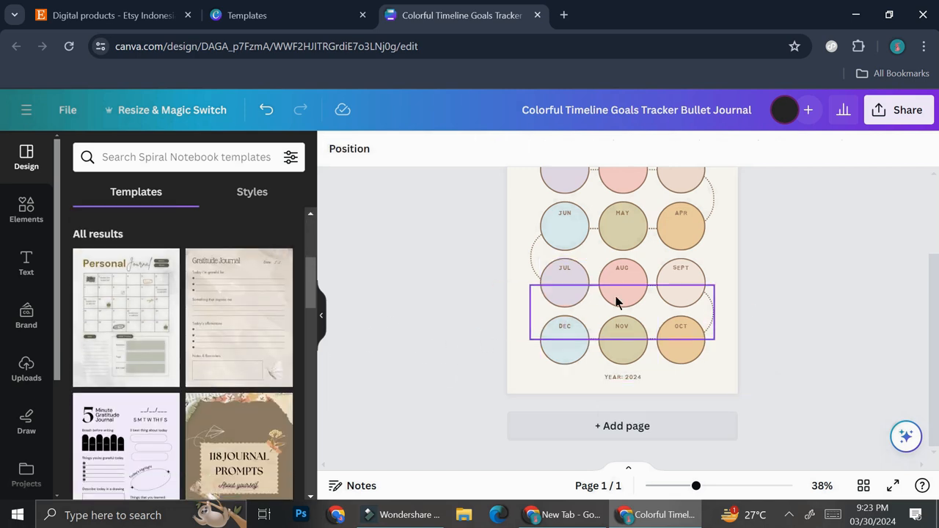
{"action": "scroll", "coordinate": [623, 297], "scroll_direction": "up", "scroll_amount": 2}
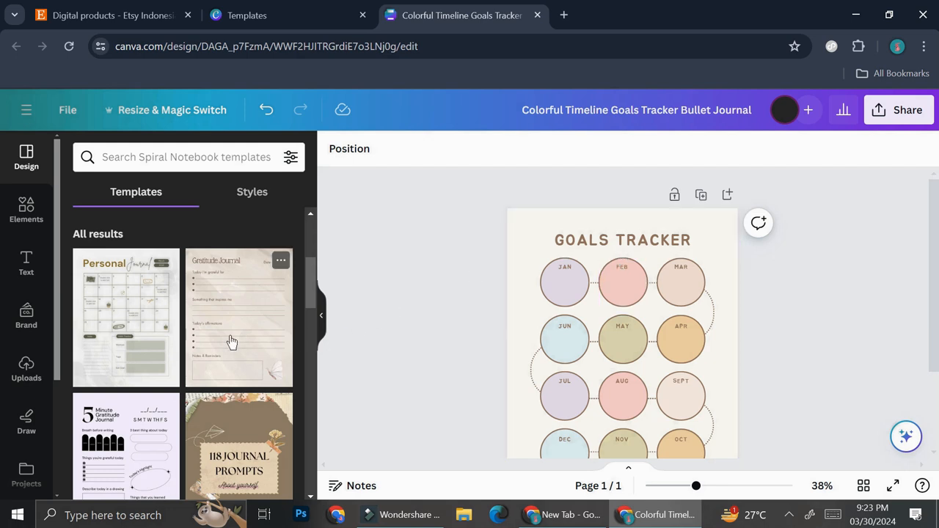
{"action": "scroll", "coordinate": [228, 342], "scroll_direction": "down", "scroll_amount": 3}
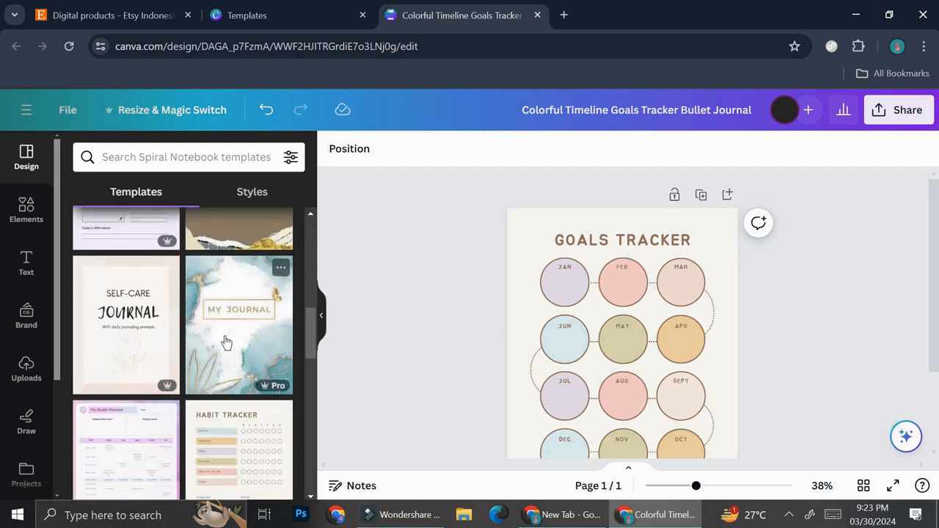
{"action": "left_click", "coordinate": [146, 349]}
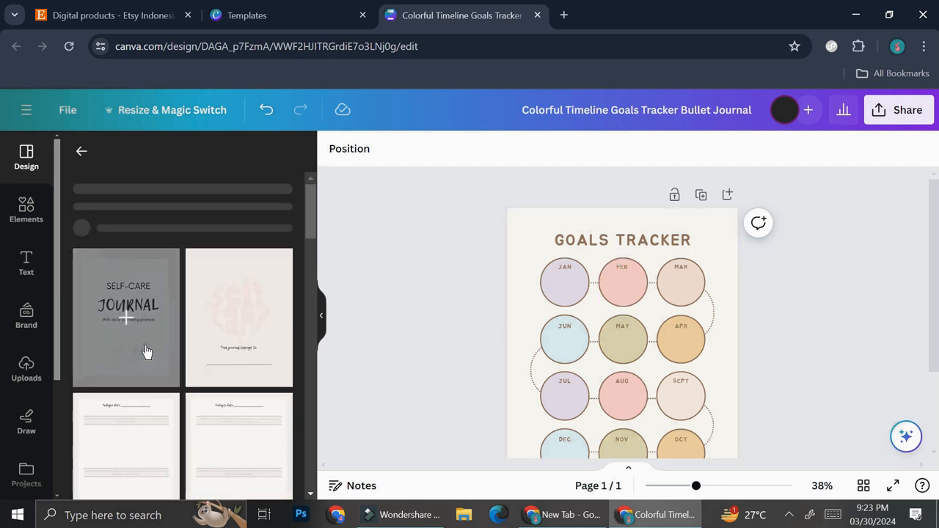
{"action": "scroll", "coordinate": [154, 403], "scroll_direction": "down", "scroll_amount": 5}
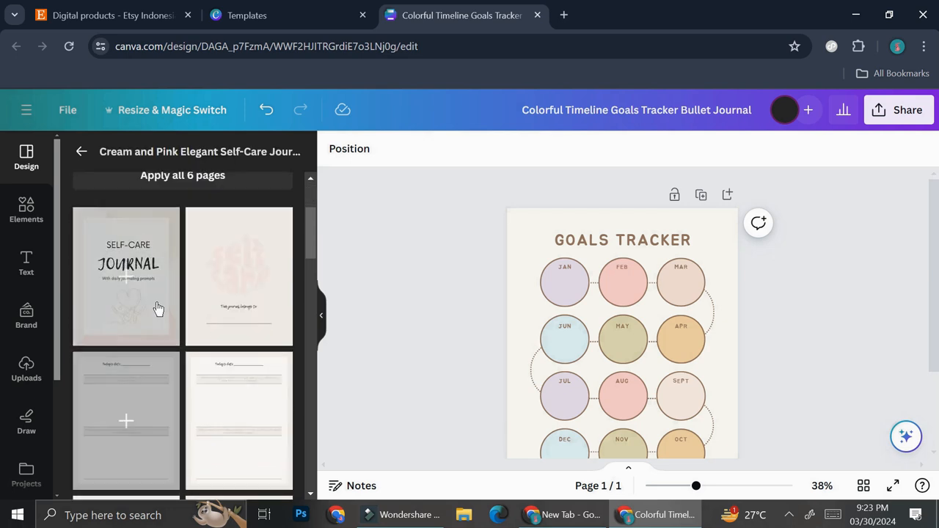
{"action": "scroll", "coordinate": [156, 306], "scroll_direction": "up", "scroll_amount": 3}
{"action": "scroll", "coordinate": [157, 315], "scroll_direction": "down", "scroll_amount": 4}
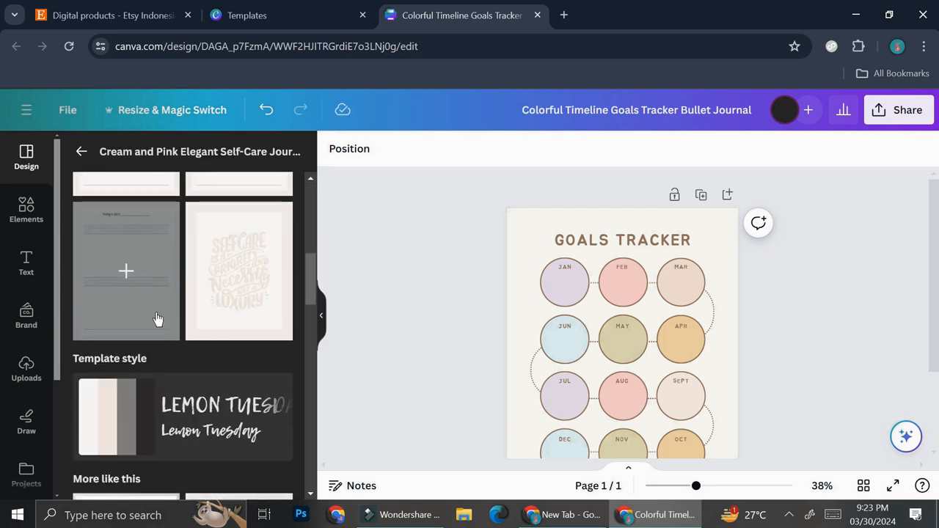
{"action": "scroll", "coordinate": [166, 326], "scroll_direction": "up", "scroll_amount": 2}
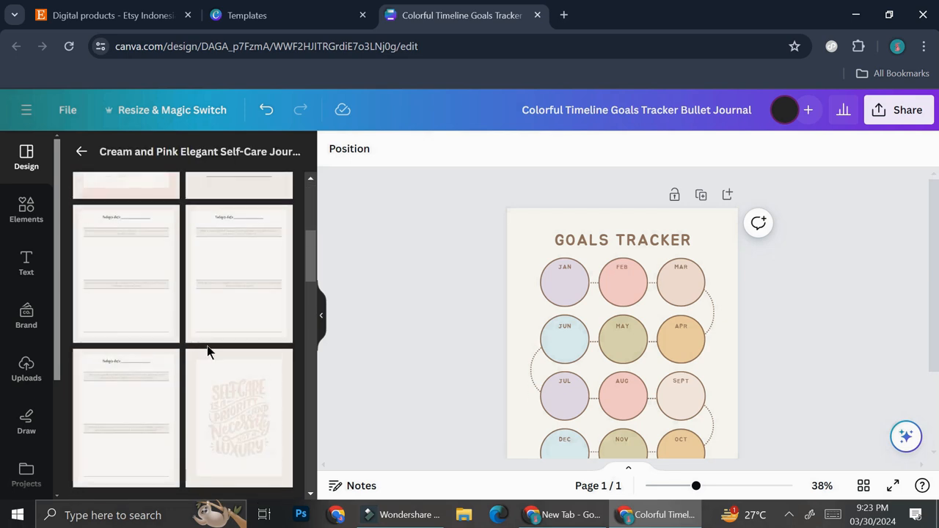
Step: Add a second page after the goals tracker and apply the Self-Care Journal template's first dated prompt page to it
{"action": "scroll", "coordinate": [667, 335], "scroll_direction": "down", "scroll_amount": 3}
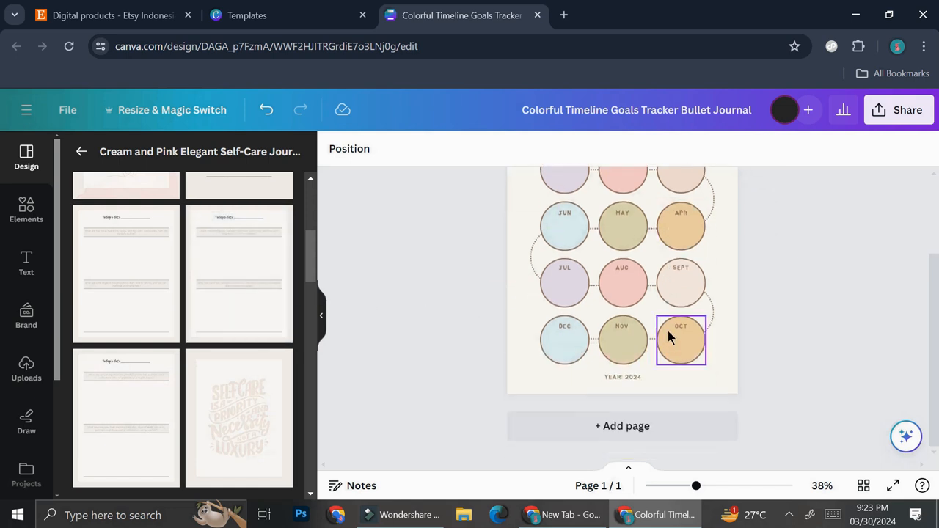
{"action": "left_click", "coordinate": [656, 428]}
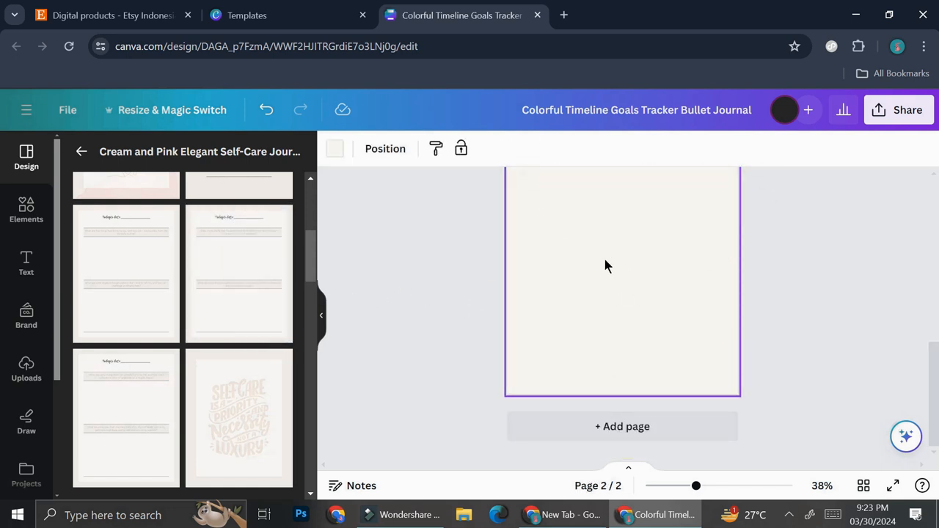
{"action": "scroll", "coordinate": [253, 287], "scroll_direction": "up", "scroll_amount": 1}
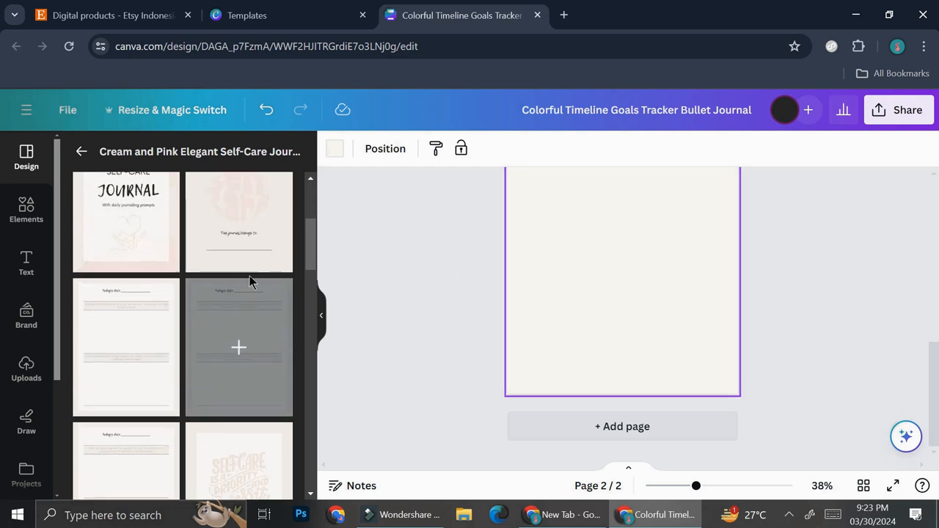
{"action": "left_click", "coordinate": [112, 348]}
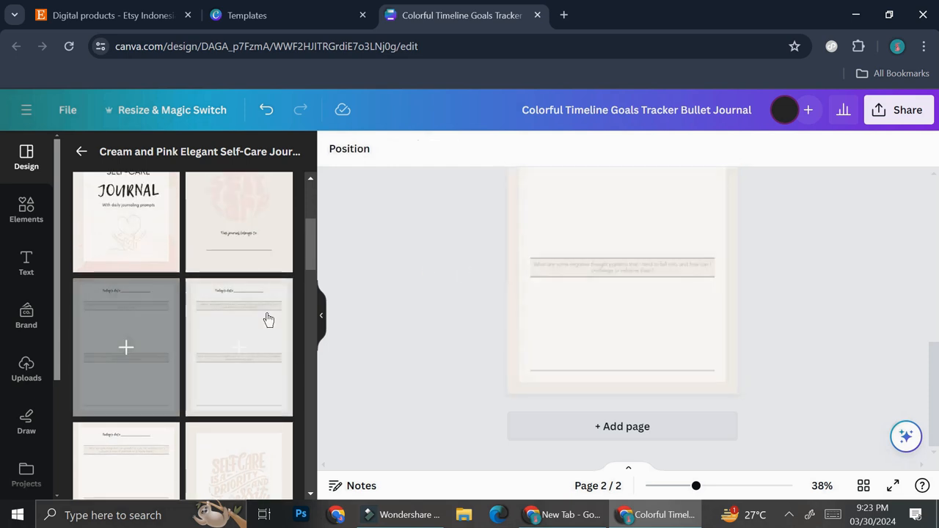
Step: Review all pages of the journal, from the goals tracker through affirmations, daily prompts and gratitude challenge to the lined gratitude page
{"action": "scroll", "coordinate": [720, 280], "scroll_direction": "up", "scroll_amount": 2}
{"action": "left_click", "coordinate": [665, 350]}
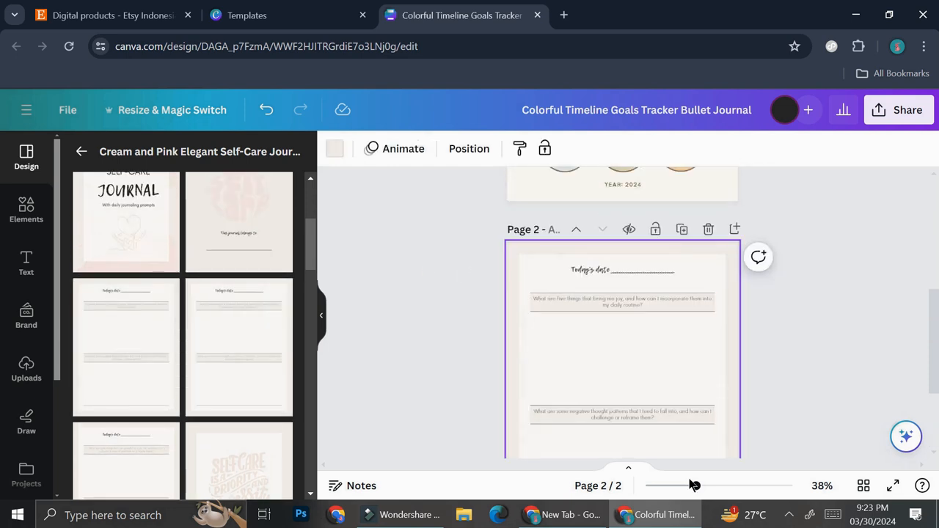
{"action": "scroll", "coordinate": [653, 303], "scroll_direction": "up", "scroll_amount": 3}
{"action": "scroll", "coordinate": [651, 295], "scroll_direction": "down", "scroll_amount": 2}
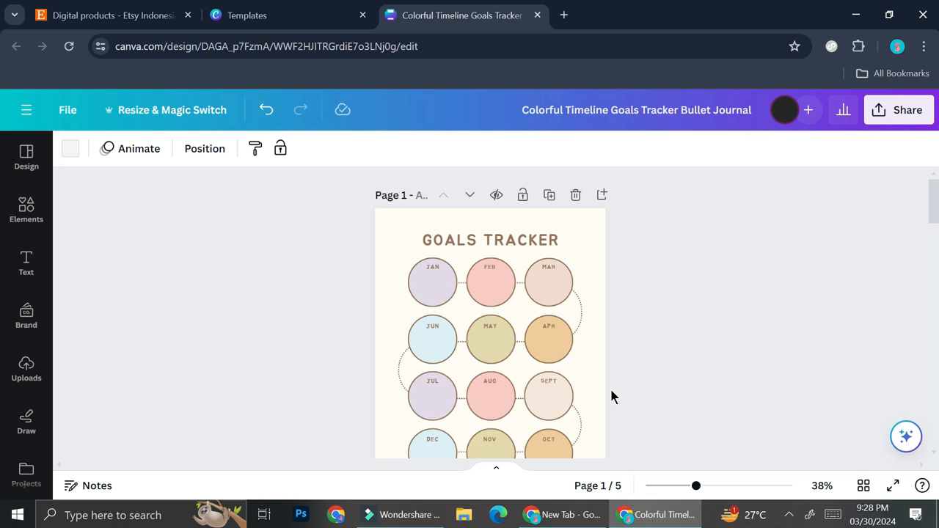
{"action": "scroll", "coordinate": [541, 284], "scroll_direction": "down", "scroll_amount": 5}
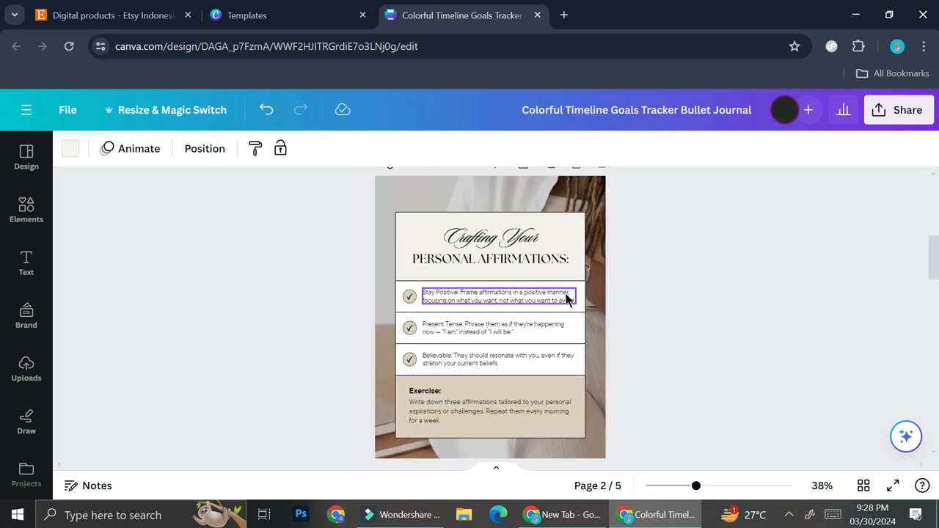
{"action": "scroll", "coordinate": [568, 298], "scroll_direction": "down", "scroll_amount": 3}
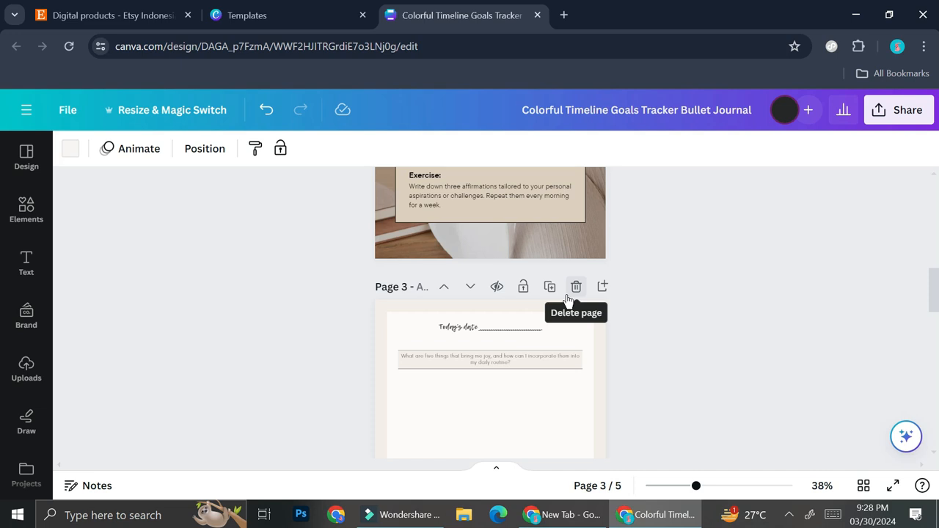
{"action": "scroll", "coordinate": [568, 298], "scroll_direction": "down", "scroll_amount": 2}
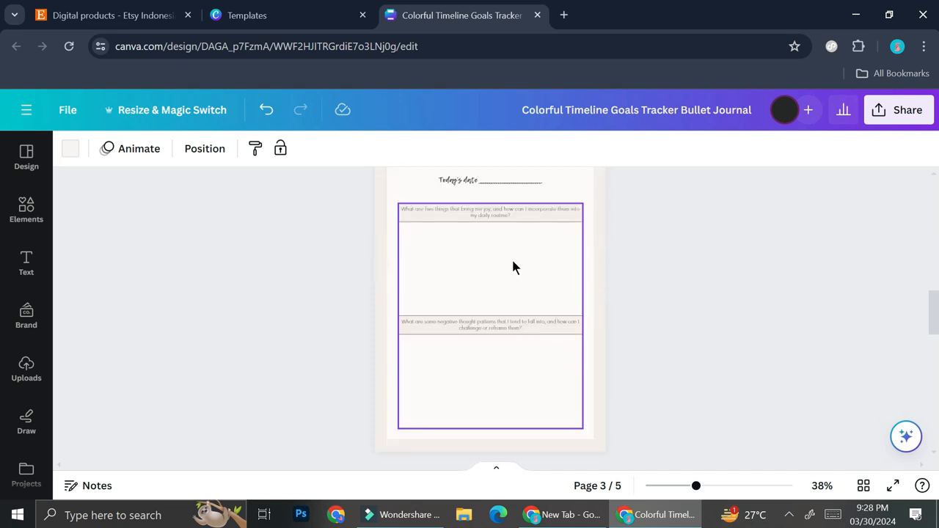
{"action": "scroll", "coordinate": [502, 273], "scroll_direction": "down", "scroll_amount": 4}
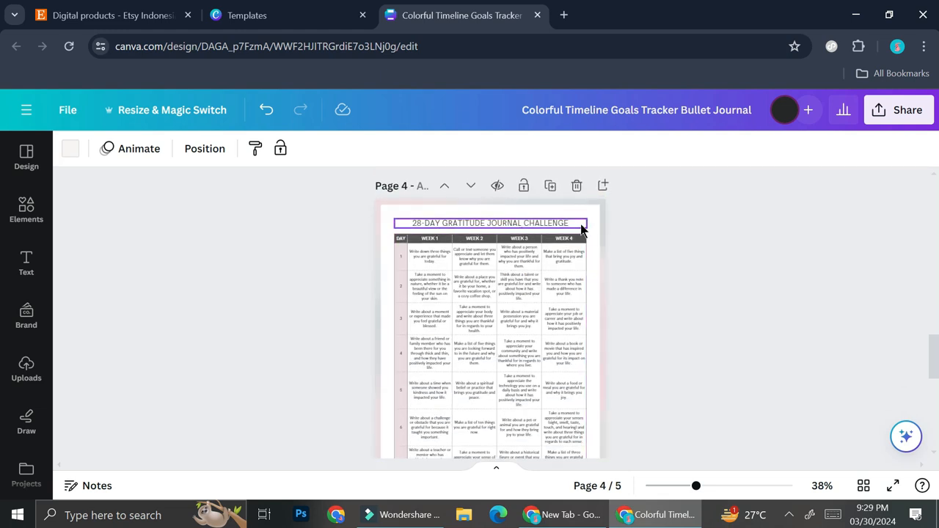
{"action": "scroll", "coordinate": [543, 253], "scroll_direction": "down", "scroll_amount": 5}
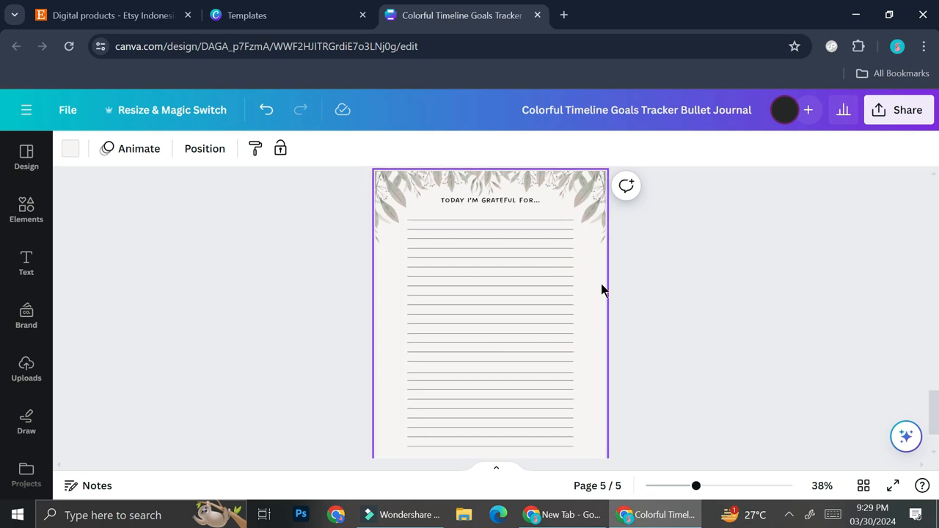
{"action": "scroll", "coordinate": [601, 288], "scroll_direction": "up", "scroll_amount": 15}
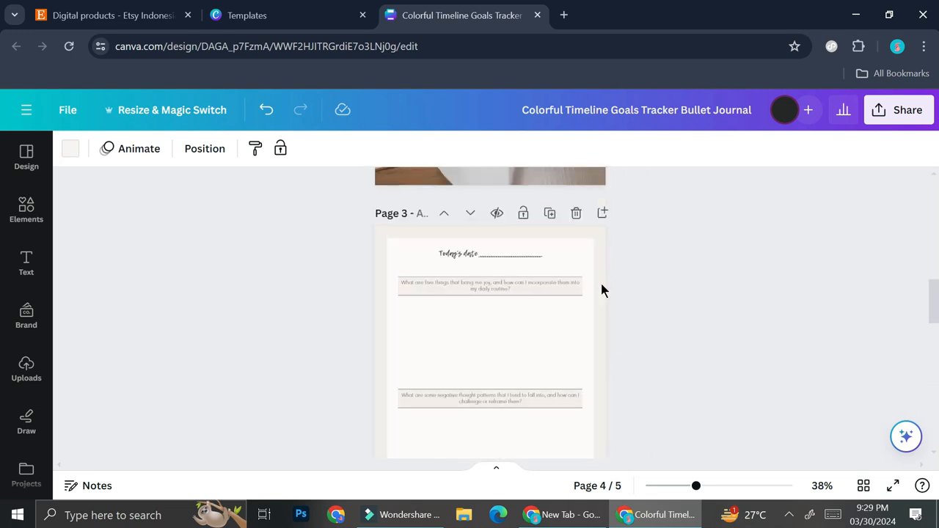
{"action": "scroll", "coordinate": [600, 285], "scroll_direction": "up", "scroll_amount": 3}
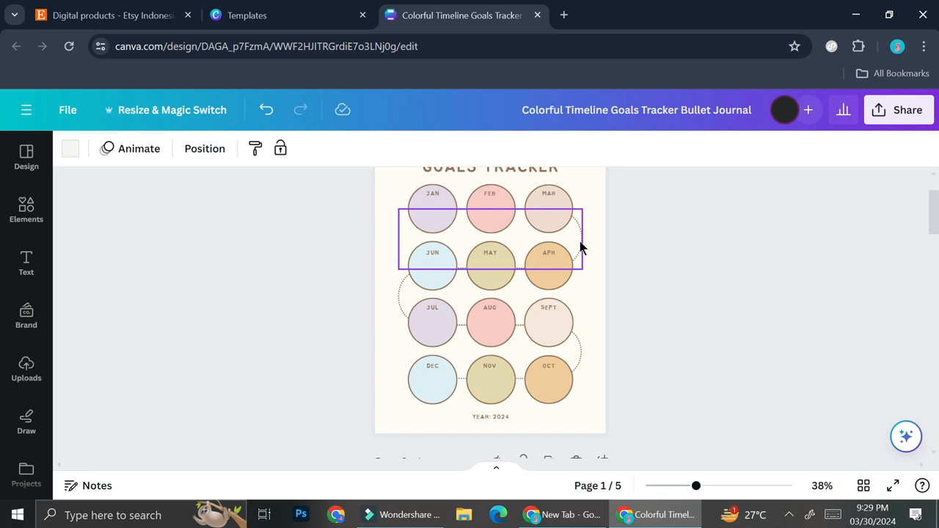
{"action": "scroll", "coordinate": [519, 220], "scroll_direction": "up", "scroll_amount": 2}
Step: Check which font the GOALS TRACKER heading and the month labels on page 1 use
{"action": "left_click", "coordinate": [493, 240]}
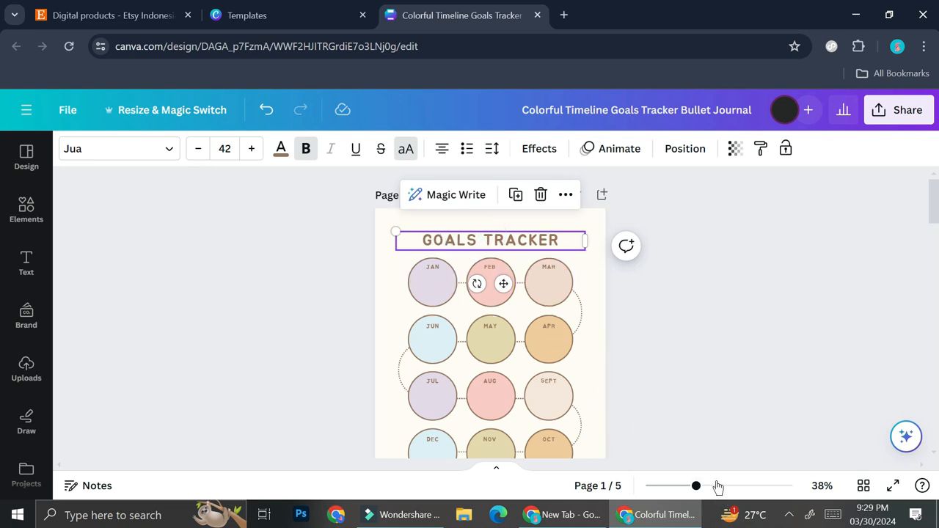
{"action": "left_click", "coordinate": [718, 487]}
{"action": "scroll", "coordinate": [455, 235], "scroll_direction": "up", "scroll_amount": 2}
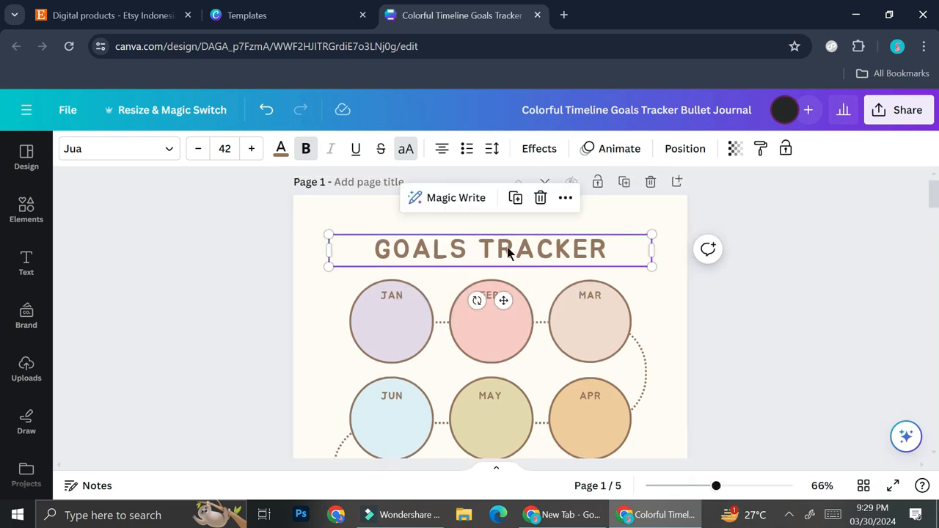
{"action": "left_click", "coordinate": [584, 297]}
{"action": "left_click", "coordinate": [500, 293]}
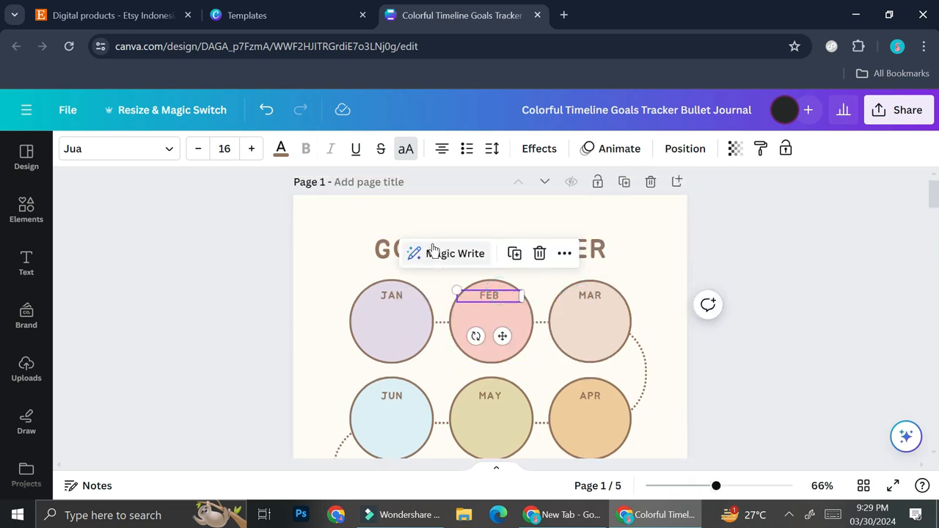
{"action": "left_click", "coordinate": [387, 250]}
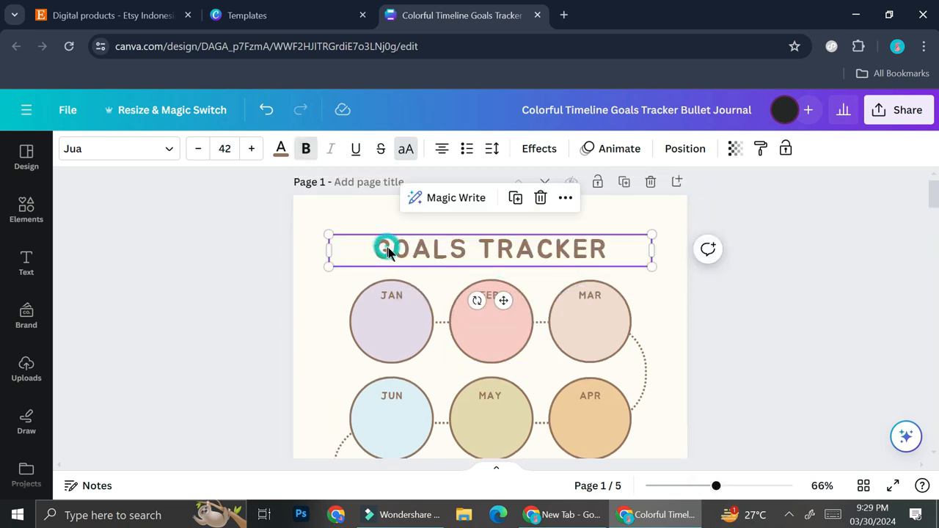
{"action": "left_click", "coordinate": [116, 151]}
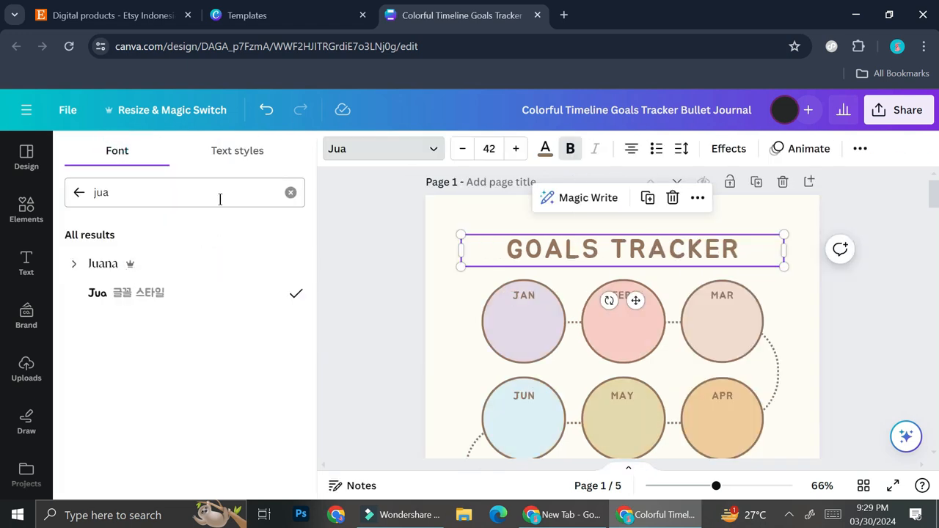
{"action": "left_click", "coordinate": [402, 261]}
Step: Set the "Crafting Your" heading on the personal affirmations page to the Jua font and look over the first two pages
{"action": "scroll", "coordinate": [544, 312], "scroll_direction": "down", "scroll_amount": 4}
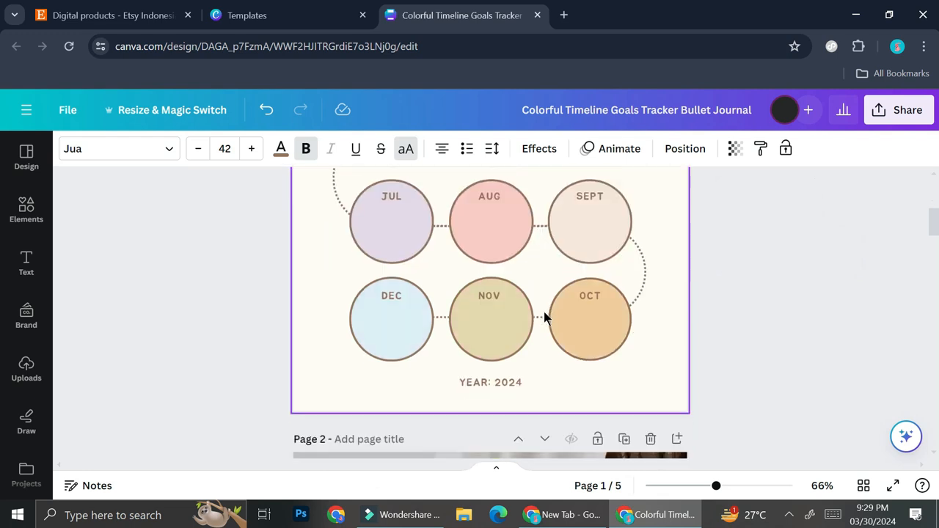
{"action": "scroll", "coordinate": [544, 312], "scroll_direction": "down", "scroll_amount": 5}
{"action": "left_click", "coordinate": [527, 258]}
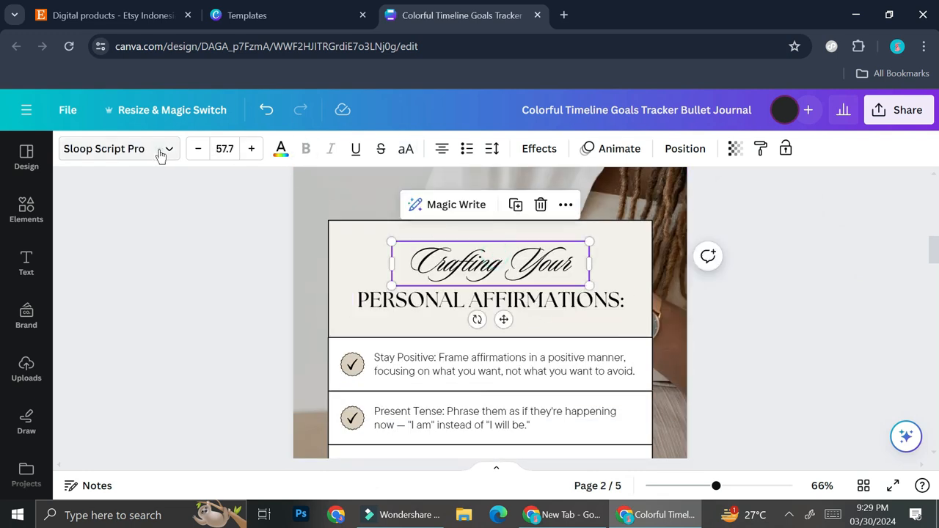
{"action": "left_click", "coordinate": [162, 151]}
{"action": "left_click", "coordinate": [121, 297]}
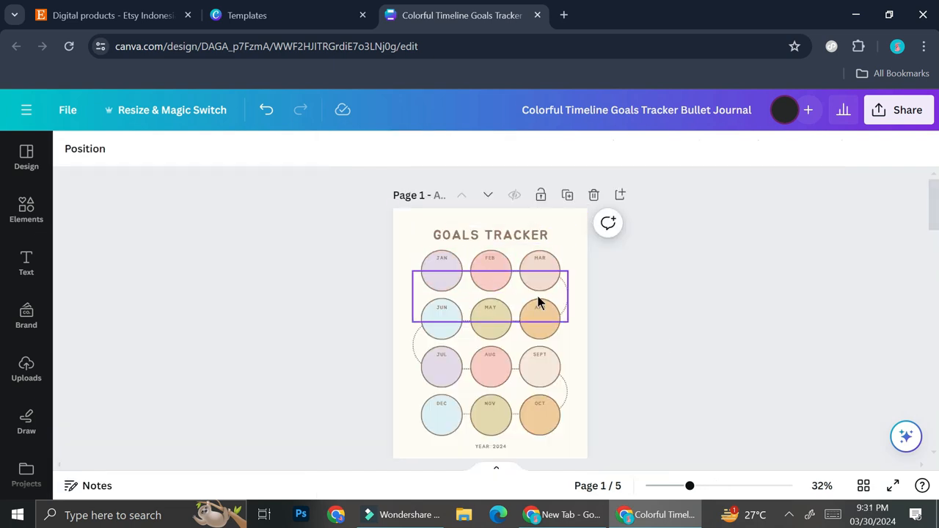
{"action": "scroll", "coordinate": [538, 301], "scroll_direction": "down", "scroll_amount": 2}
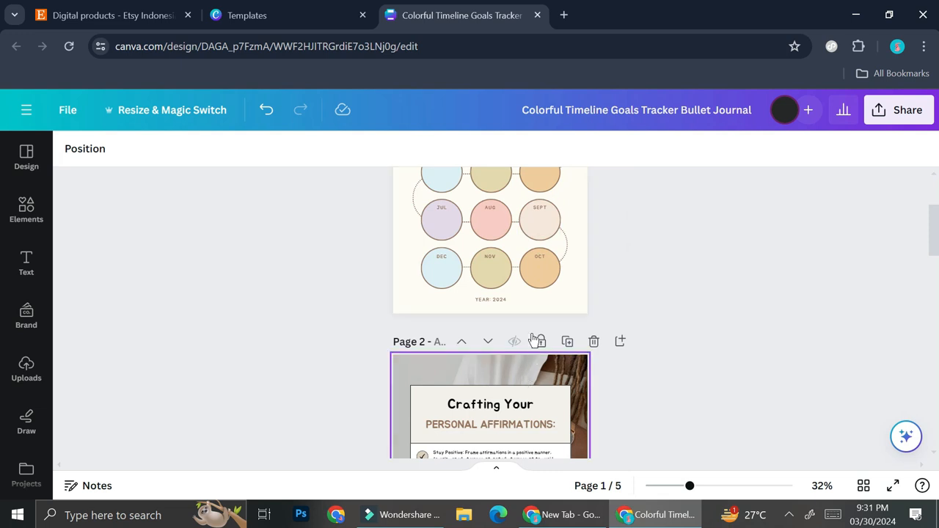
{"action": "scroll", "coordinate": [530, 356], "scroll_direction": "up", "scroll_amount": 2}
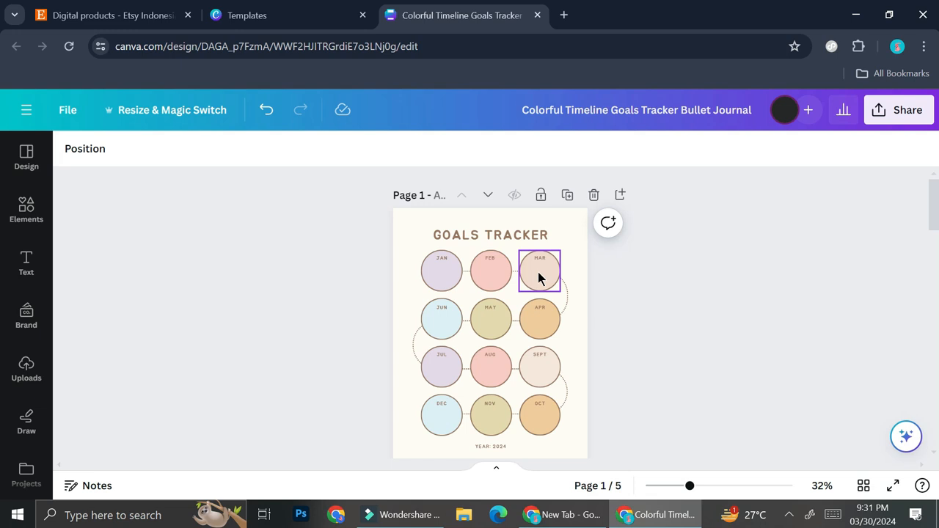
Step: Switch to a new browser tab and search Google for "retro pastel color palette"
{"action": "left_click", "coordinate": [563, 14]}
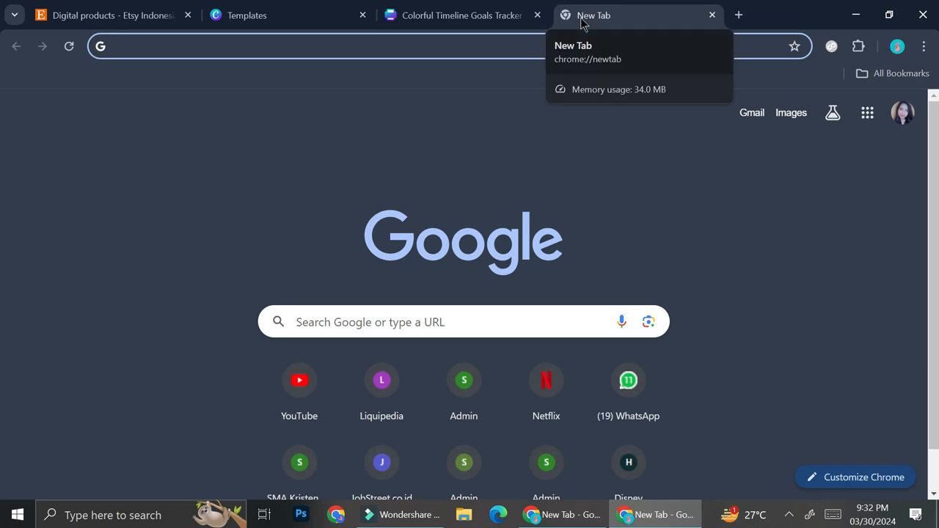
{"action": "type", "text": "retro"}
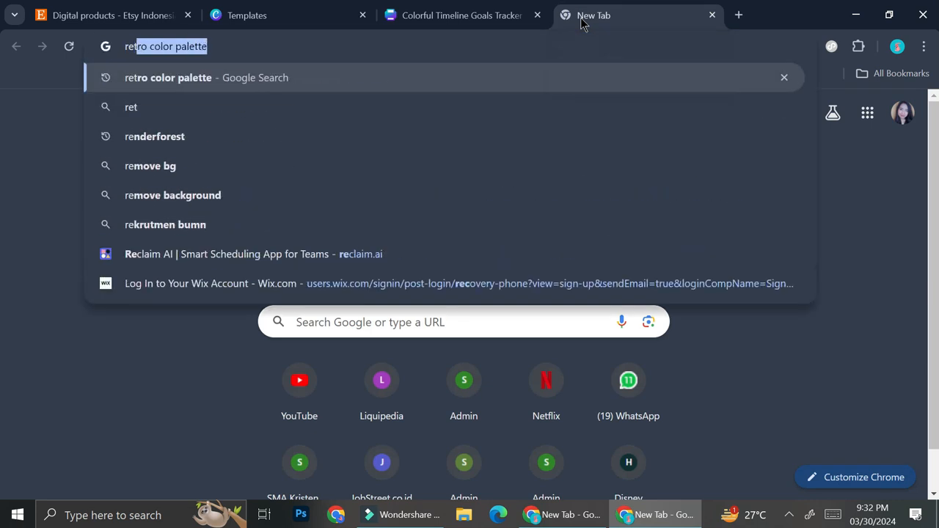
{"action": "type", "text": " paste"}
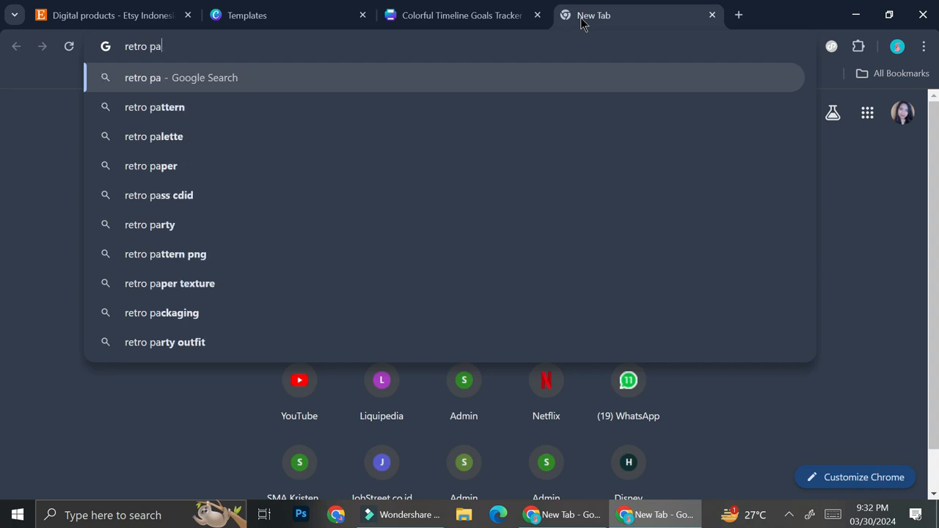
{"action": "left_click", "coordinate": [572, 71]}
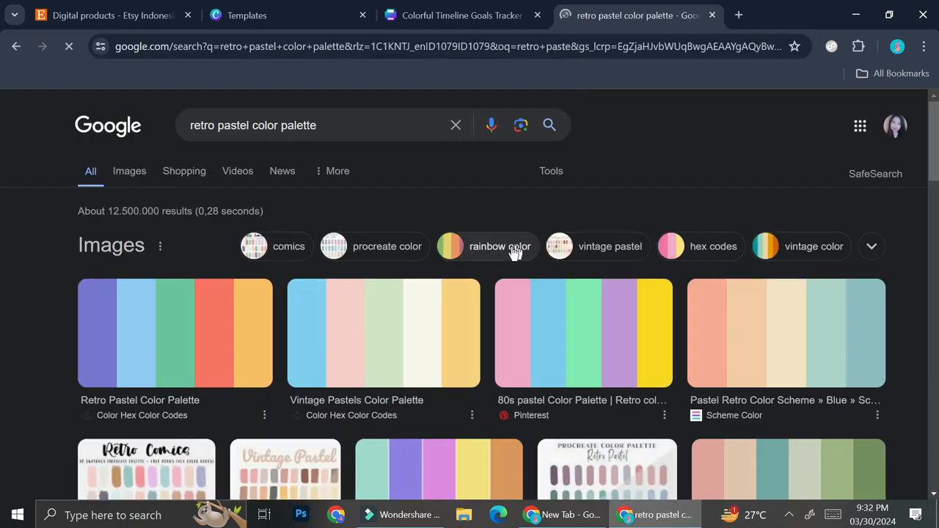
Step: Expand and browse the palette images, open Pinterest's Retro Colored Pastels Color Palette and save its image to the computer
{"action": "scroll", "coordinate": [708, 312], "scroll_direction": "down", "scroll_amount": 3}
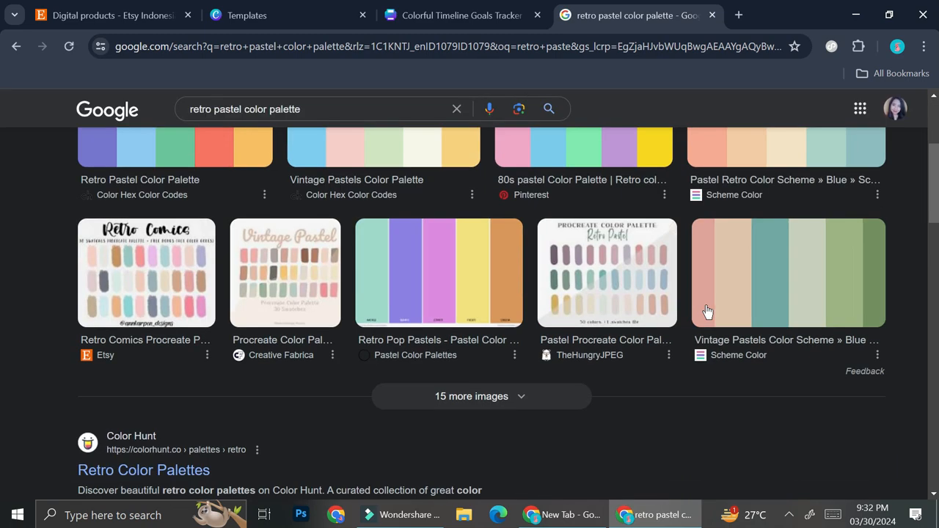
{"action": "left_click", "coordinate": [504, 402]}
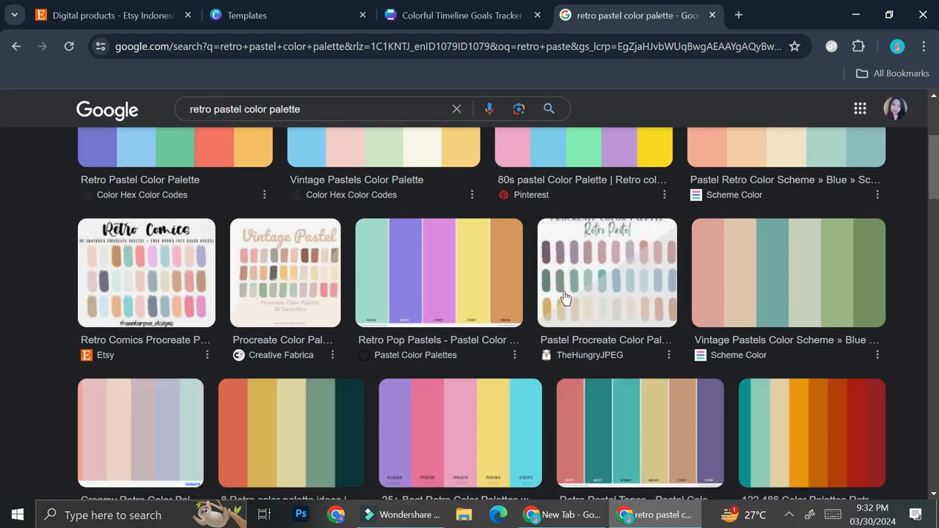
{"action": "scroll", "coordinate": [565, 296], "scroll_direction": "down", "scroll_amount": 2}
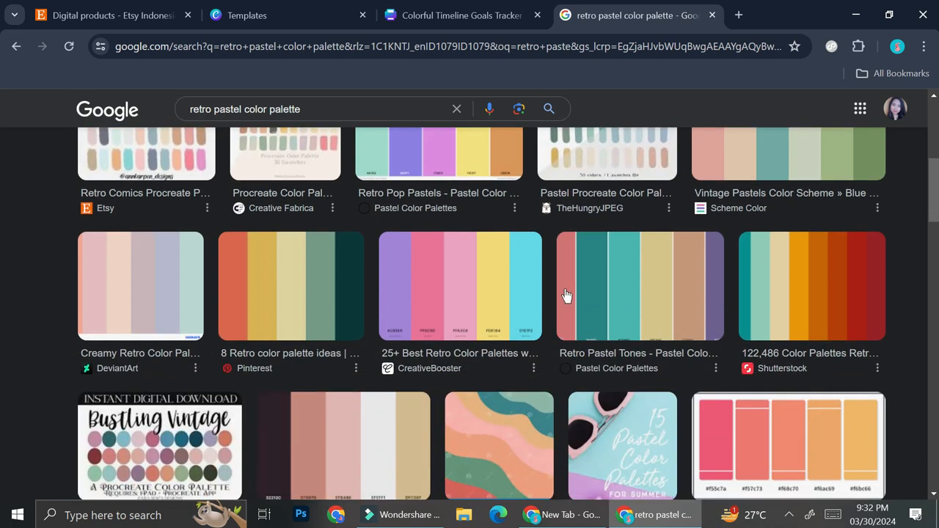
{"action": "scroll", "coordinate": [565, 296], "scroll_direction": "down", "scroll_amount": 2}
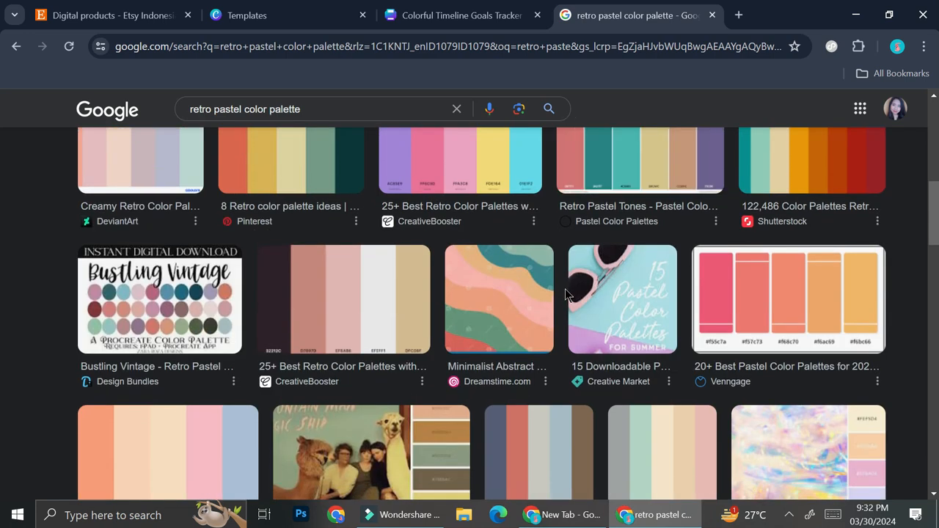
{"action": "scroll", "coordinate": [565, 296], "scroll_direction": "down", "scroll_amount": 3}
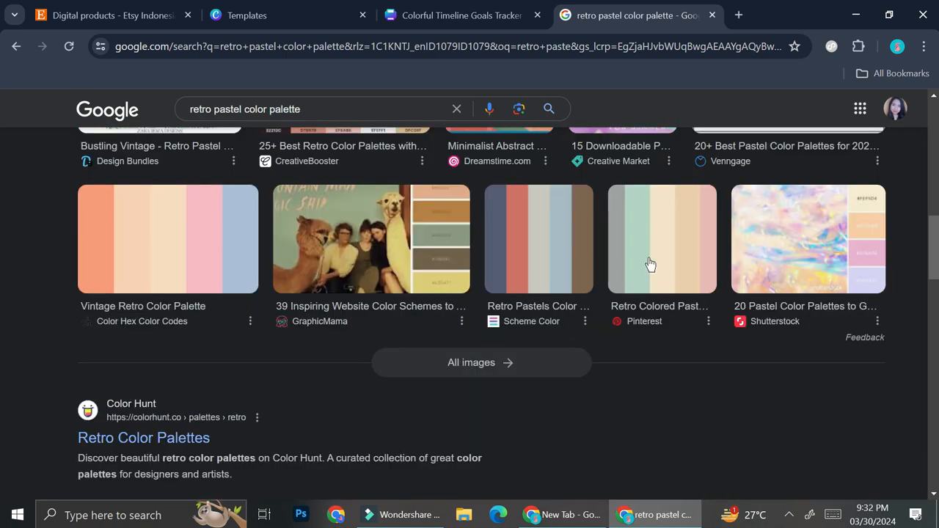
{"action": "right_click", "coordinate": [649, 264]}
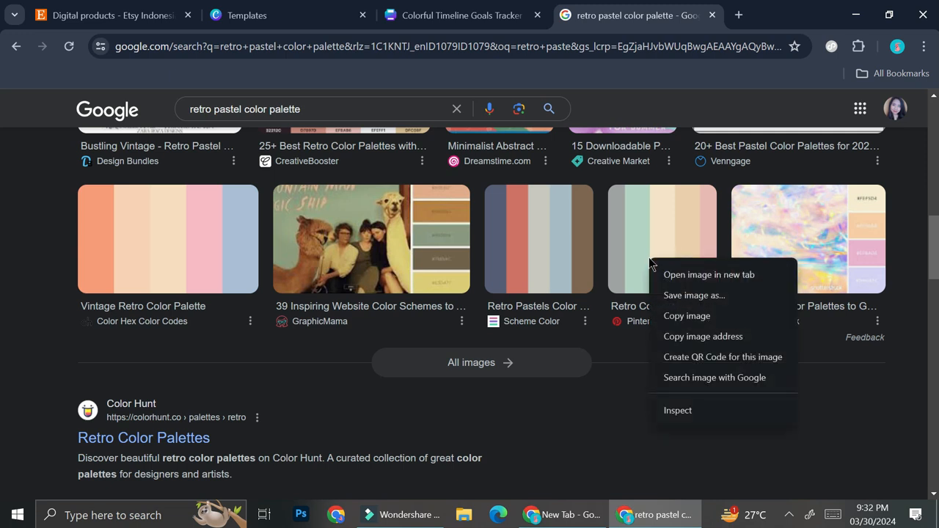
{"action": "left_click", "coordinate": [650, 264]}
{"action": "right_click", "coordinate": [700, 290]}
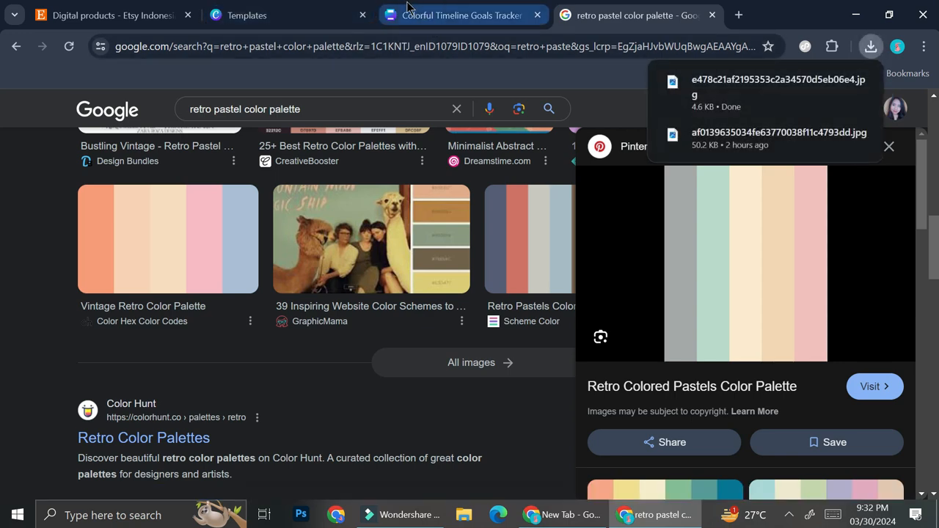
Step: Switch back to the Canva journal design and place the uploaded retro pastel palette image on the goals tracker page
{"action": "left_click", "coordinate": [455, 14]}
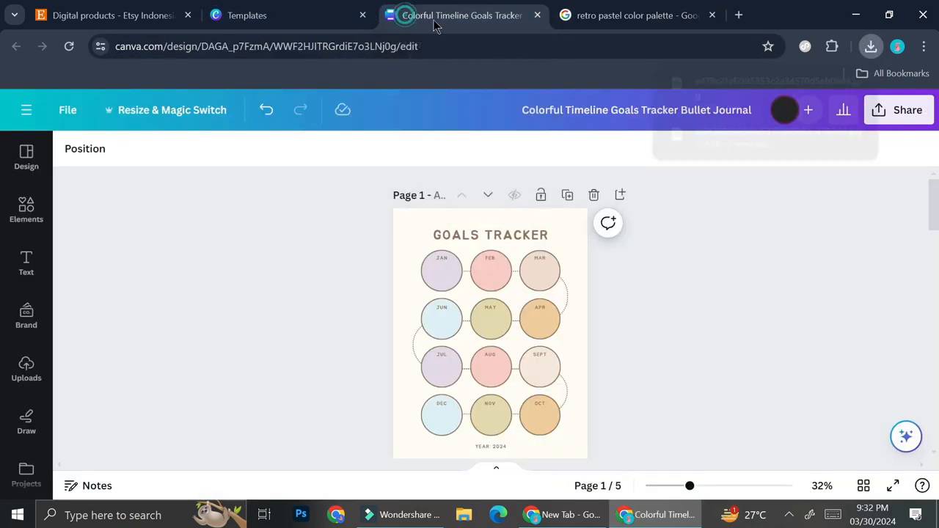
{"action": "left_click", "coordinate": [31, 163]}
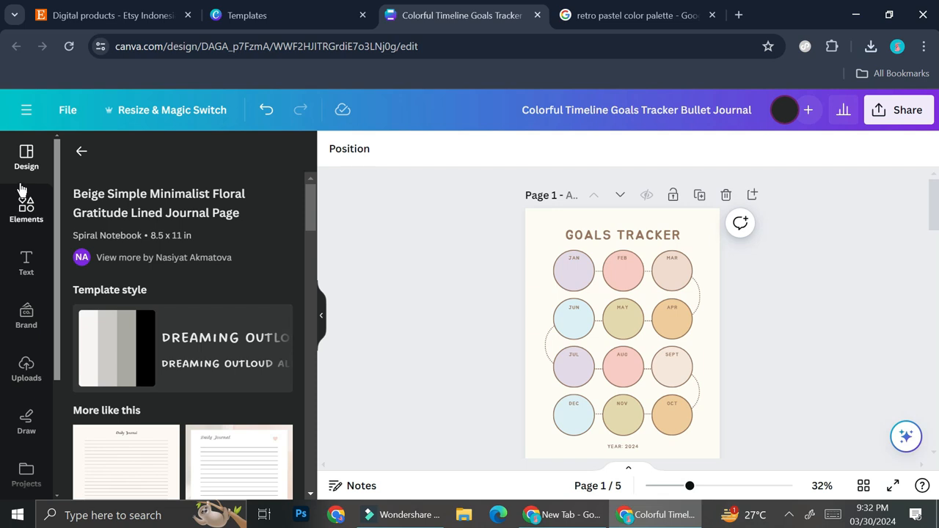
{"action": "left_click", "coordinate": [23, 371]}
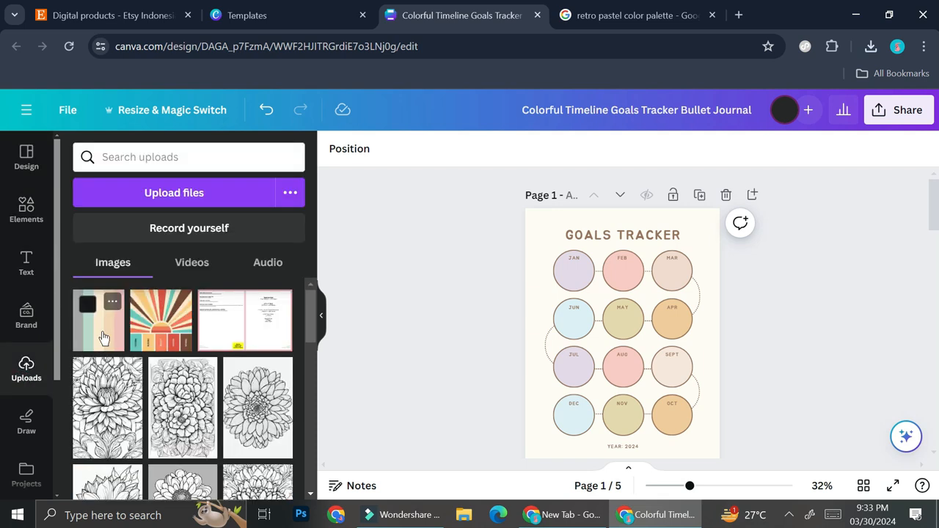
{"action": "left_click_drag", "start_coordinate": [102, 337], "coordinate": [648, 328]}
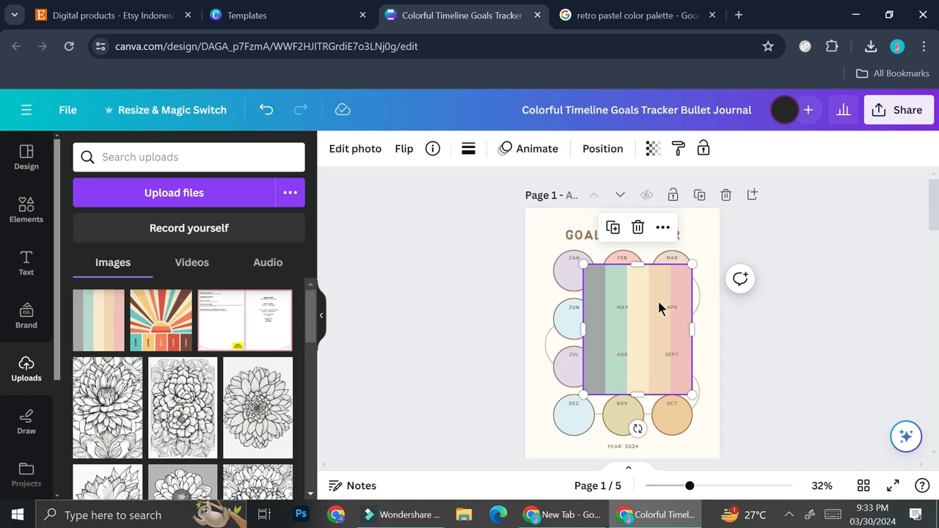
Step: Apply the retro pastel palette image's colours to the goals tracker page, and apply them again to shuffle the result
{"action": "right_click", "coordinate": [649, 315]}
{"action": "scroll", "coordinate": [734, 397], "scroll_direction": "down", "scroll_amount": 1}
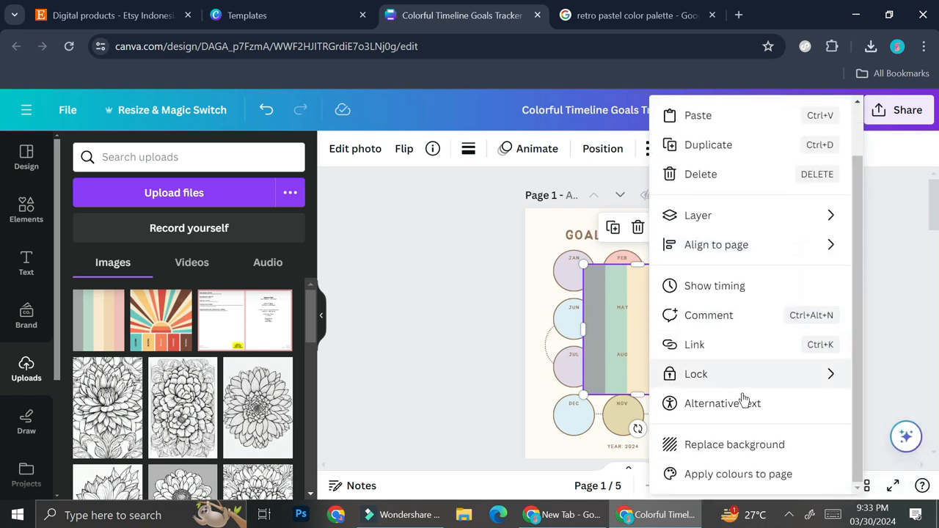
{"action": "left_click", "coordinate": [722, 475]}
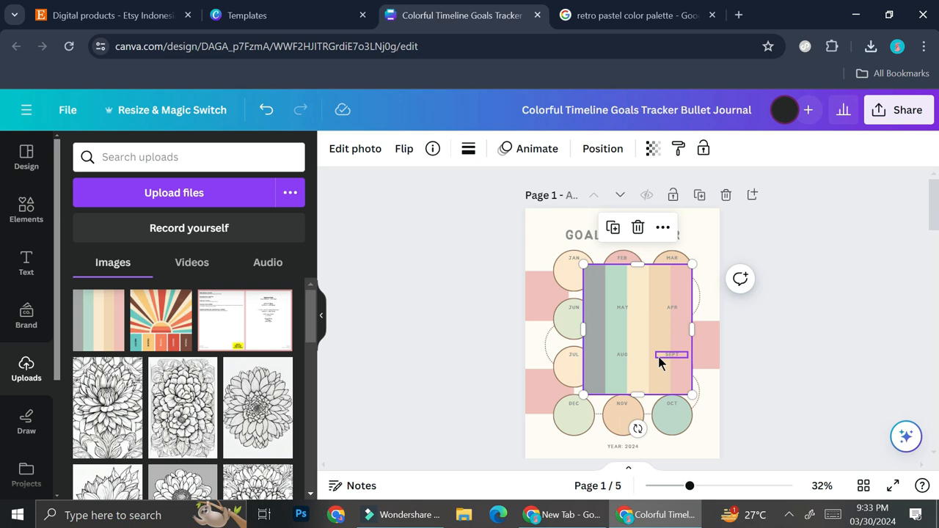
{"action": "right_click", "coordinate": [644, 294]}
{"action": "scroll", "coordinate": [802, 476], "scroll_direction": "down", "scroll_amount": 2}
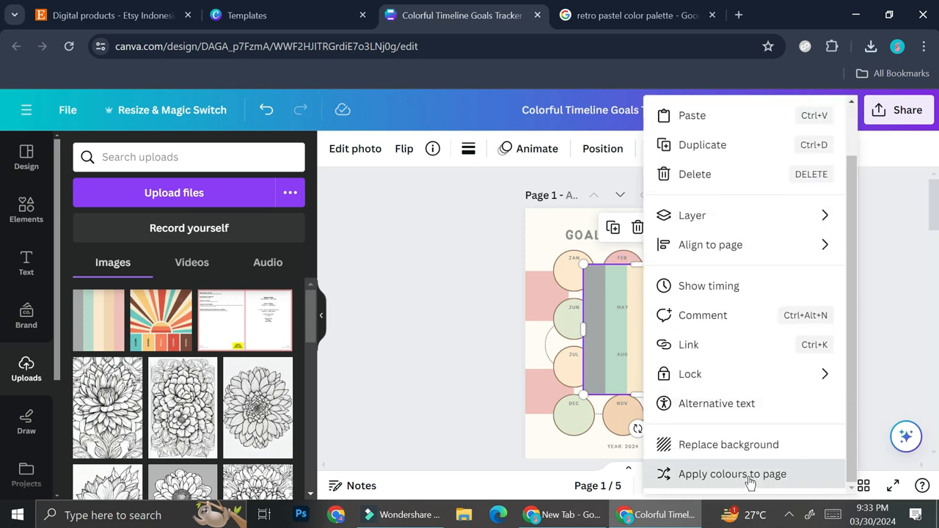
{"action": "left_click", "coordinate": [756, 474]}
Step: Shuffle the palette colours on the goals tracker page again, and move the palette image around to check the recoloured timeline circles
{"action": "left_click_drag", "start_coordinate": [622, 311], "coordinate": [789, 317]}
{"action": "left_click_drag", "start_coordinate": [730, 369], "coordinate": [640, 289]}
{"action": "right_click", "coordinate": [639, 289]}
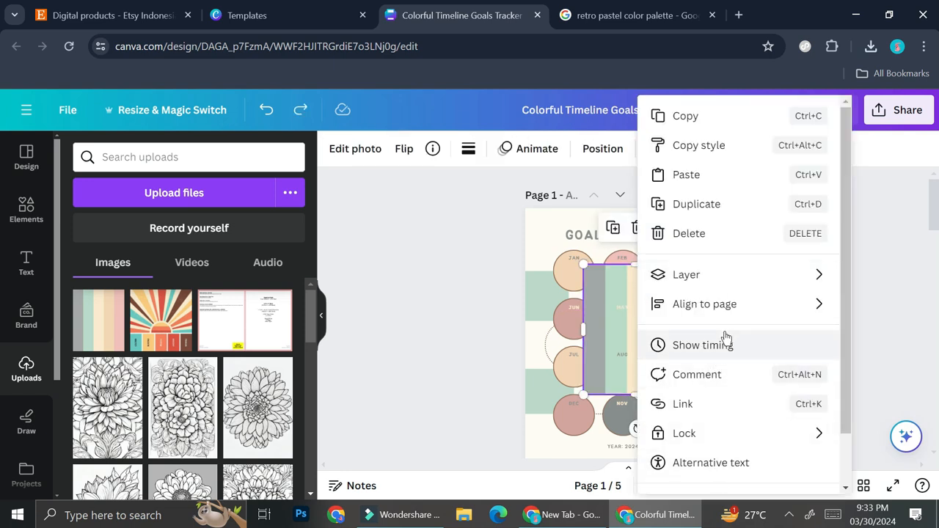
{"action": "scroll", "coordinate": [719, 447], "scroll_direction": "down", "scroll_amount": 1}
{"action": "left_click", "coordinate": [705, 475]}
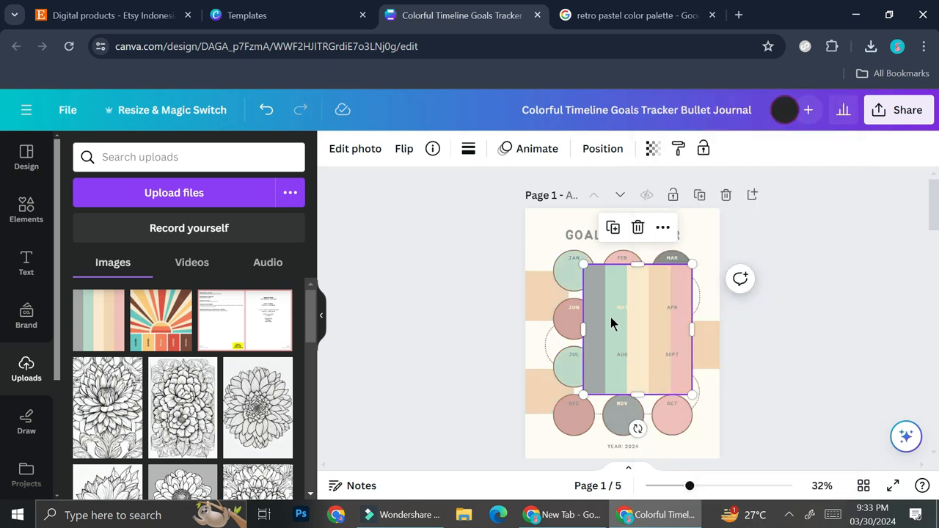
{"action": "left_click_drag", "start_coordinate": [637, 299], "coordinate": [656, 360]}
{"action": "scroll", "coordinate": [730, 289], "scroll_direction": "down", "scroll_amount": 3}
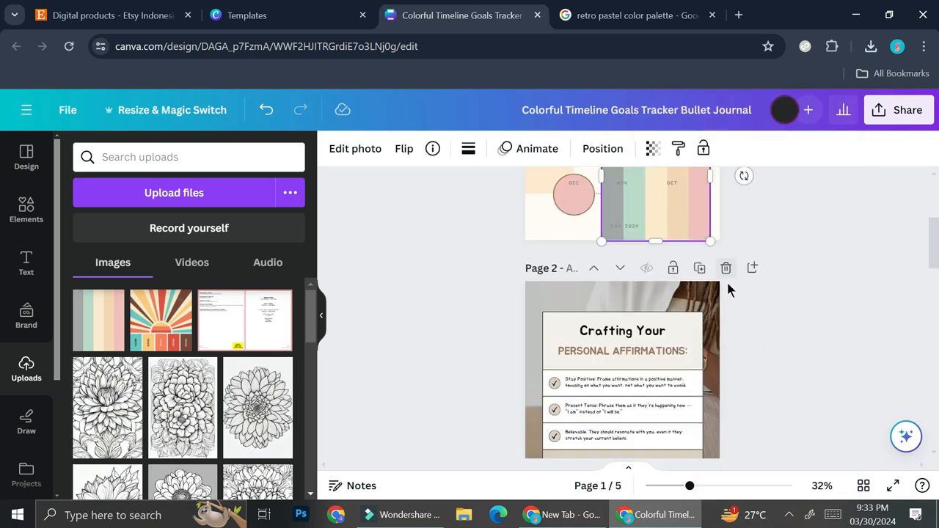
{"action": "scroll", "coordinate": [726, 291], "scroll_direction": "up", "scroll_amount": 2}
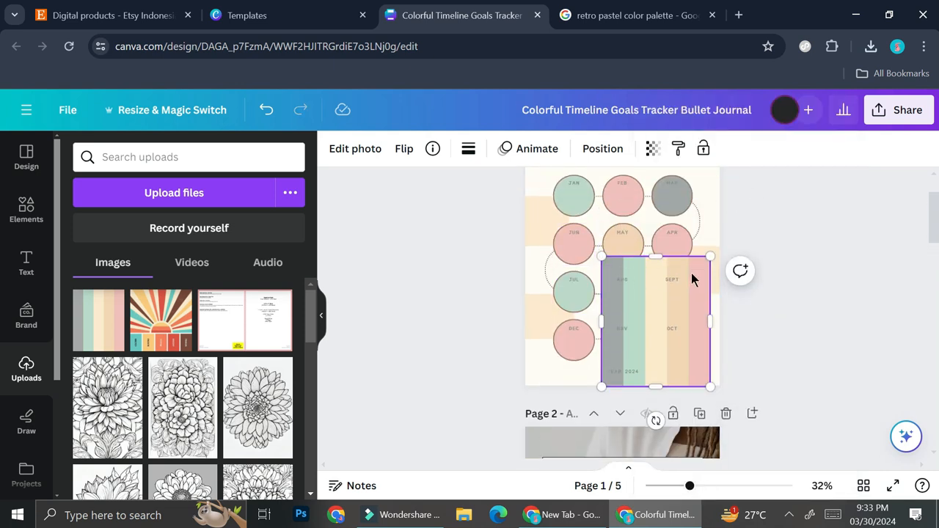
{"action": "scroll", "coordinate": [691, 273], "scroll_direction": "down", "scroll_amount": 1}
Step: Move the palette image onto the personal affirmations page and apply its colours there twice to get a different colour mix
{"action": "left_click_drag", "start_coordinate": [680, 270], "coordinate": [632, 383]}
{"action": "right_click", "coordinate": [632, 383]}
{"action": "scroll", "coordinate": [679, 374], "scroll_direction": "down", "scroll_amount": 1}
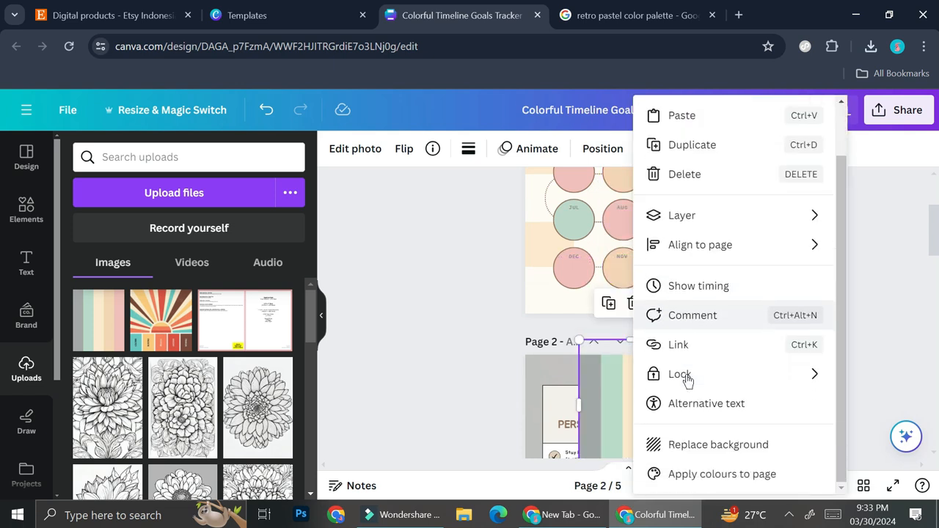
{"action": "left_click", "coordinate": [678, 471]}
{"action": "scroll", "coordinate": [547, 306], "scroll_direction": "down", "scroll_amount": 4}
{"action": "scroll", "coordinate": [549, 304], "scroll_direction": "up", "scroll_amount": 2}
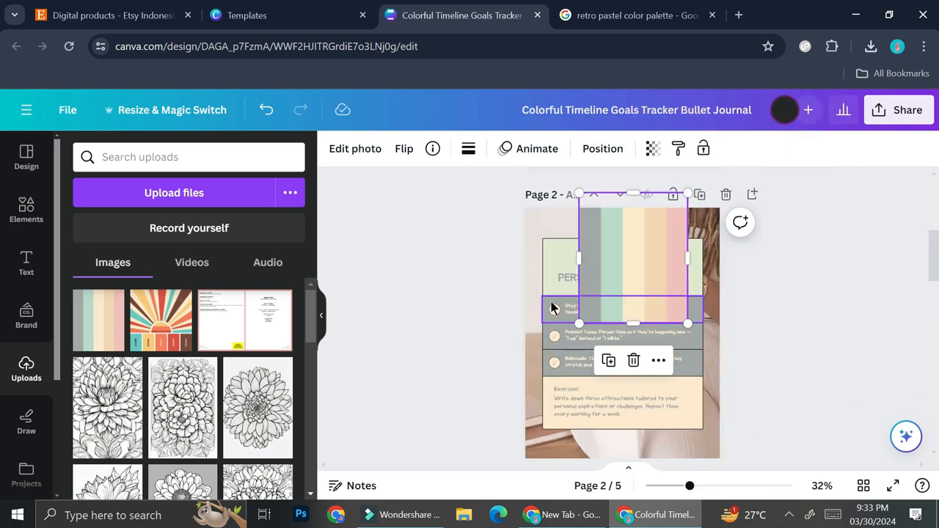
{"action": "right_click", "coordinate": [622, 262]}
{"action": "scroll", "coordinate": [689, 409], "scroll_direction": "down", "scroll_amount": 1}
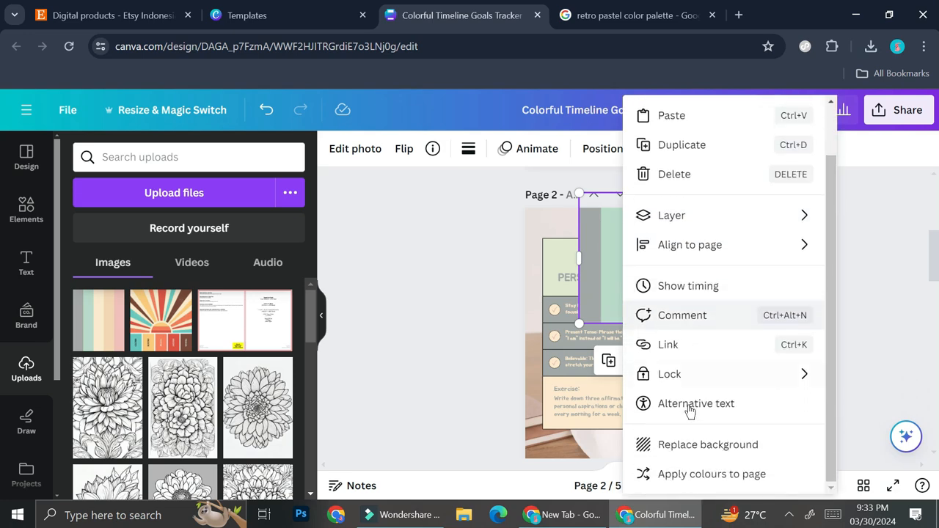
{"action": "left_click", "coordinate": [671, 474]}
Step: Look over the recoloured journal pages and enlarge the 28-day gratitude challenge page to 73% to read its table
{"action": "scroll", "coordinate": [617, 270], "scroll_direction": "down", "scroll_amount": 4}
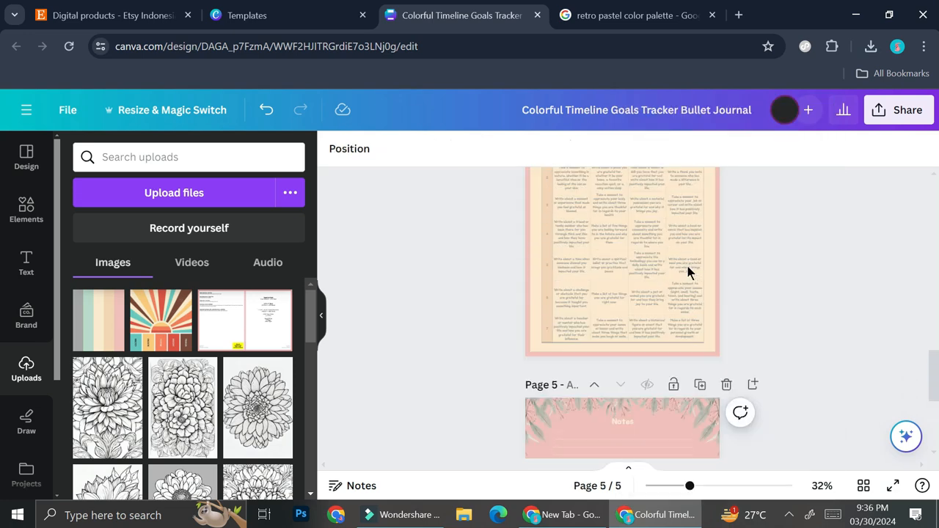
{"action": "scroll", "coordinate": [682, 273], "scroll_direction": "up", "scroll_amount": 7}
{"action": "scroll", "coordinate": [683, 273], "scroll_direction": "down", "scroll_amount": 4}
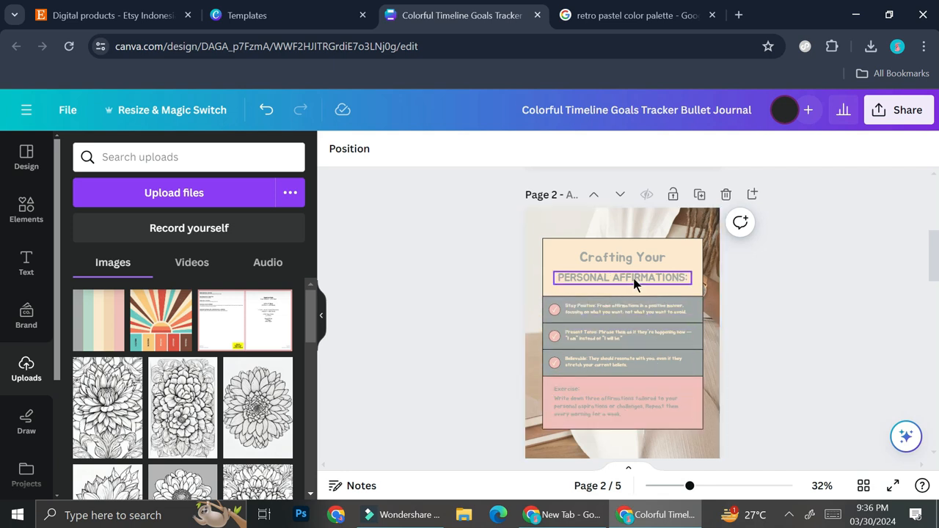
{"action": "scroll", "coordinate": [627, 306], "scroll_direction": "down", "scroll_amount": 5}
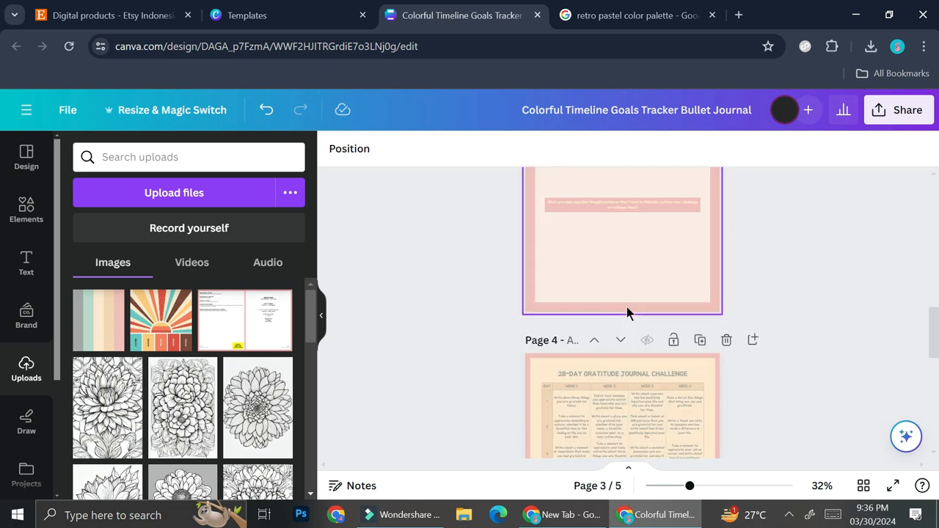
{"action": "scroll", "coordinate": [627, 311], "scroll_direction": "down", "scroll_amount": 2}
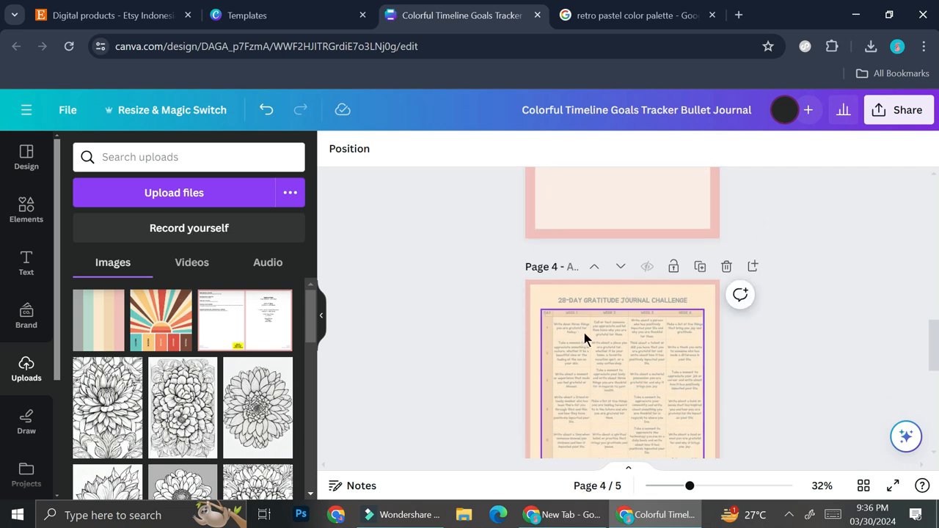
{"action": "left_click", "coordinate": [721, 487]}
{"action": "scroll", "coordinate": [536, 325], "scroll_direction": "down", "scroll_amount": 2}
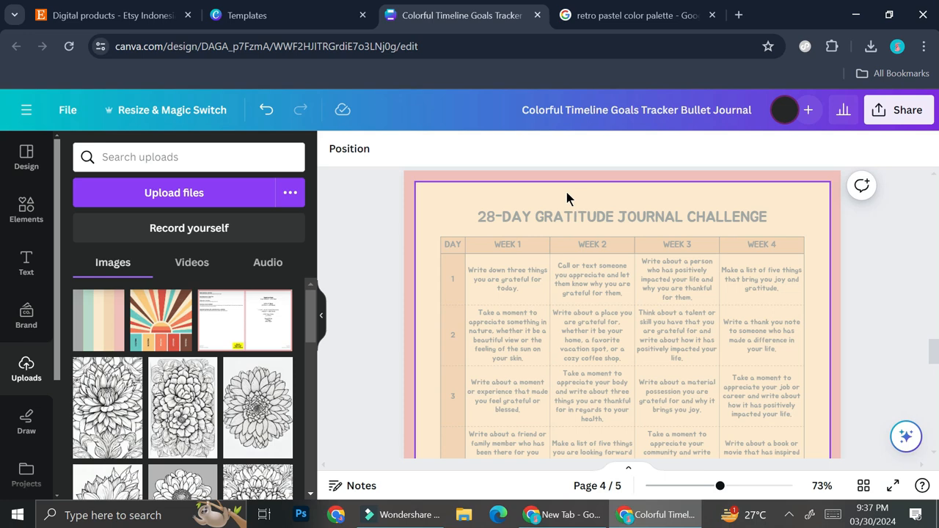
Step: Open ChatGPT in place of the Google palette search and ask it to "create 28 quotes about gratitude"
{"action": "left_click", "coordinate": [609, 14]}
{"action": "left_click", "coordinate": [483, 39]}
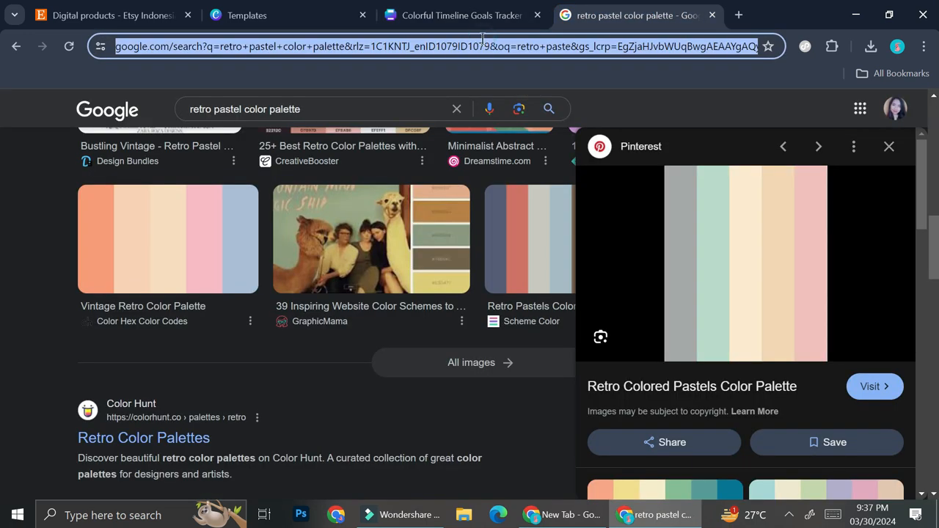
{"action": "type", "text": "ch"}
{"action": "key", "text": "Return"}
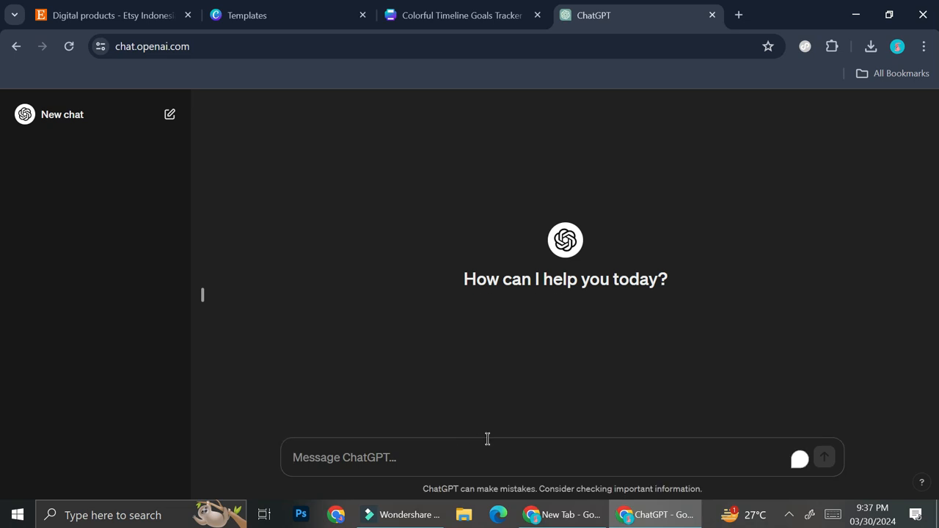
{"action": "type", "text": "create 28 quotes about gratitude"}
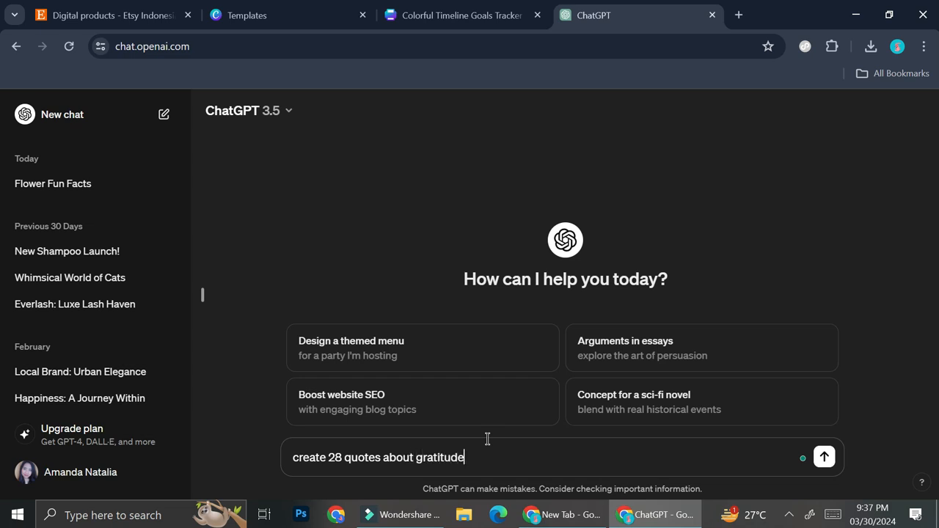
{"action": "key", "text": "Return"}
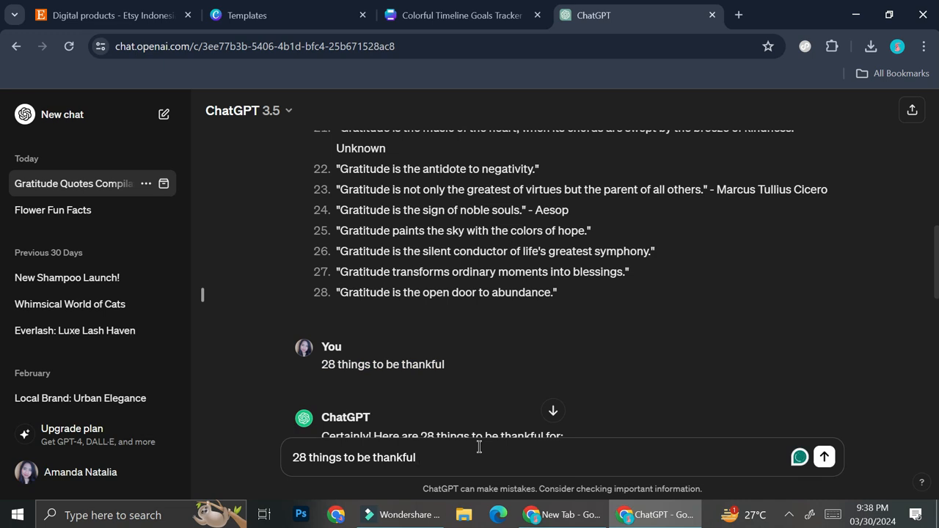
Step: Ask ChatGPT for a challenge version of "28 things to be thankful" and go to the start of its list
{"action": "type", "text": "chall"}
{"action": "key", "text": "Return"}
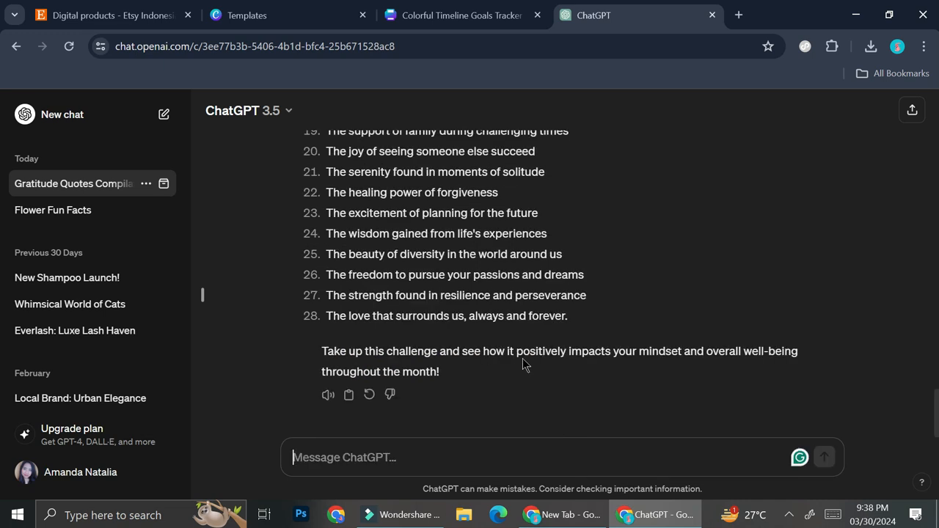
{"action": "scroll", "coordinate": [523, 365], "scroll_direction": "up", "scroll_amount": 5}
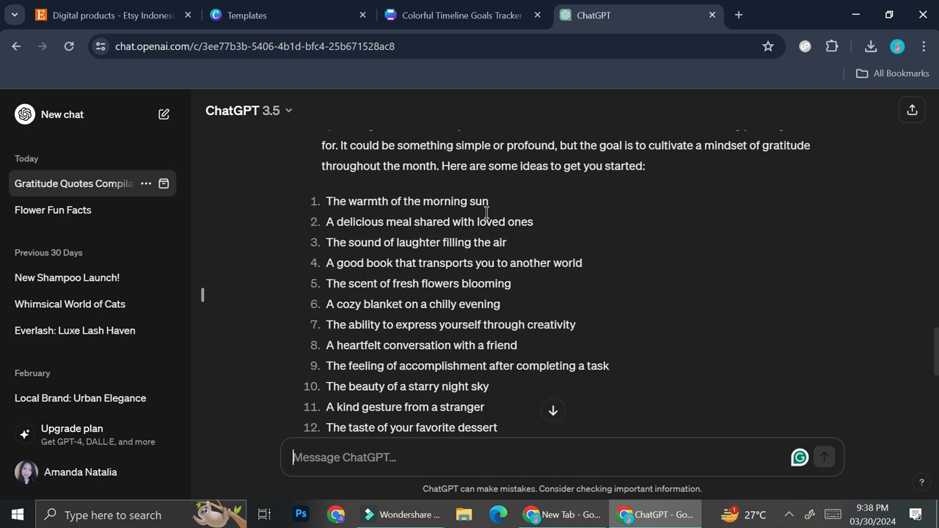
Step: Replace the Day 1 texts for Weeks 1 to 3 in Canva with ChatGPT's first three ideas, starting with "The warmth of the morning sun"
{"action": "triple_click", "coordinate": [469, 201]}
{"action": "key", "text": "ctrl+c"}
{"action": "left_click", "coordinate": [455, 14]}
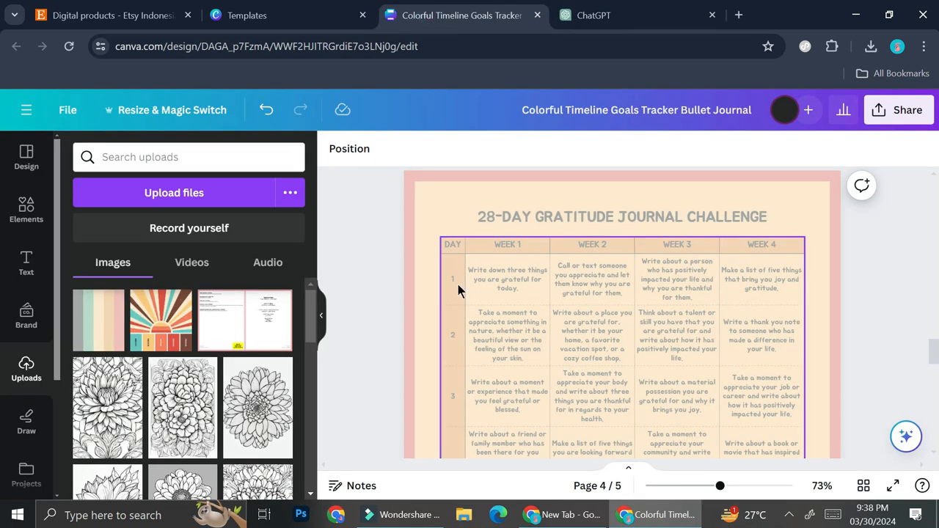
{"action": "double_click", "coordinate": [510, 285]}
{"action": "key", "text": "ctrl+v"}
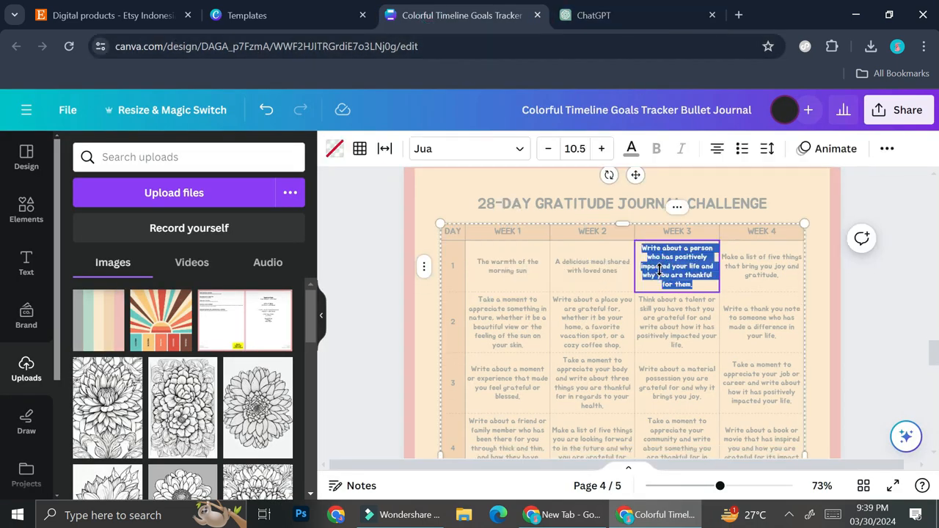
{"action": "type", "text": "The sound of laughter filling the air"}
Step: Change the gratitude page's heading to "28-DAY OF GRATITUDE"
{"action": "left_click", "coordinate": [588, 191]}
{"action": "left_click", "coordinate": [586, 192]}
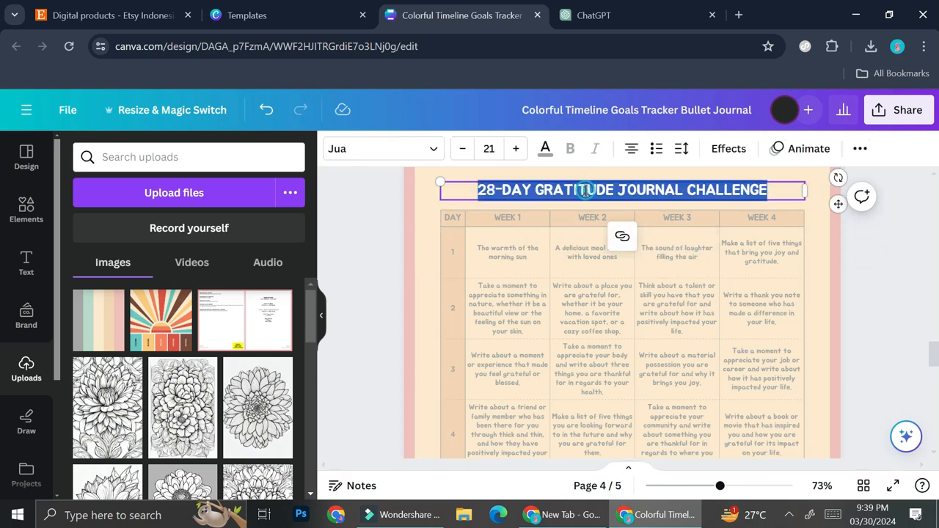
{"action": "left_click", "coordinate": [776, 193]}
{"action": "left_click_drag", "start_coordinate": [776, 193], "coordinate": [538, 189]}
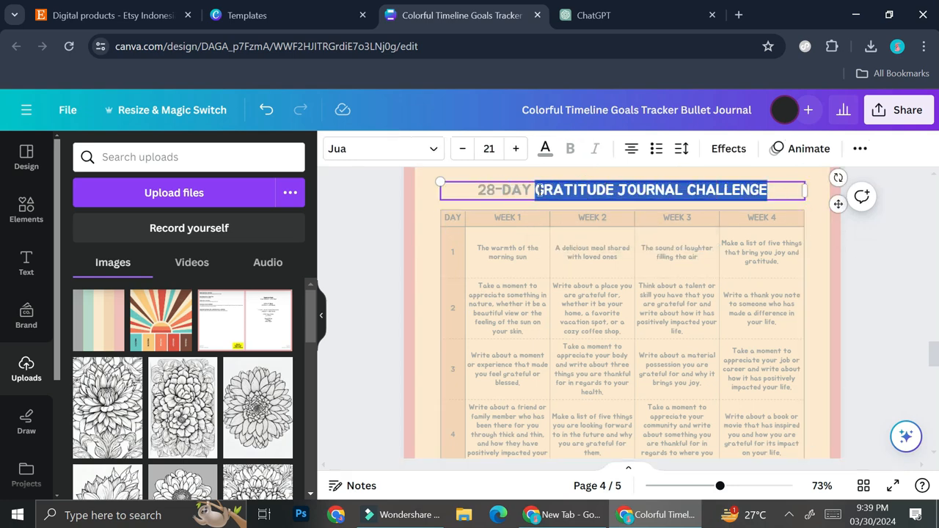
{"action": "type", "text": "OF GRATITUDE"}
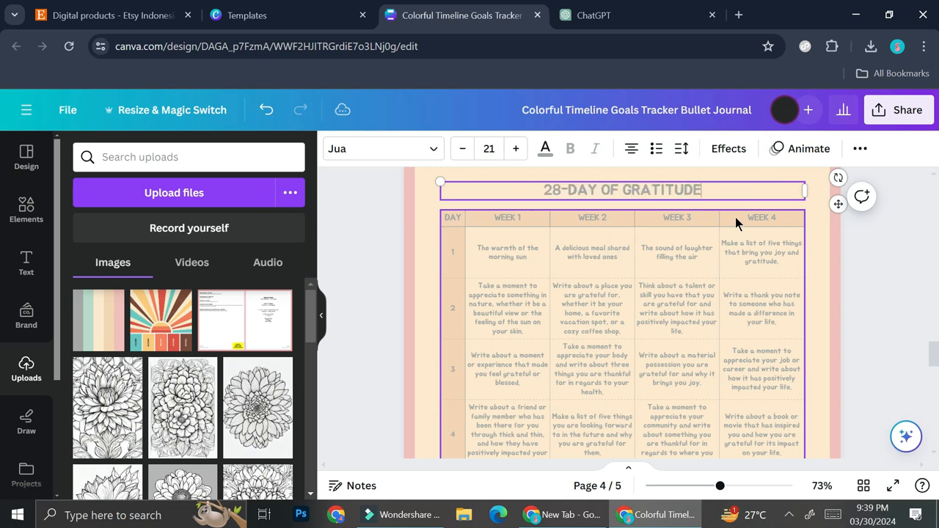
{"action": "left_click", "coordinate": [758, 265]}
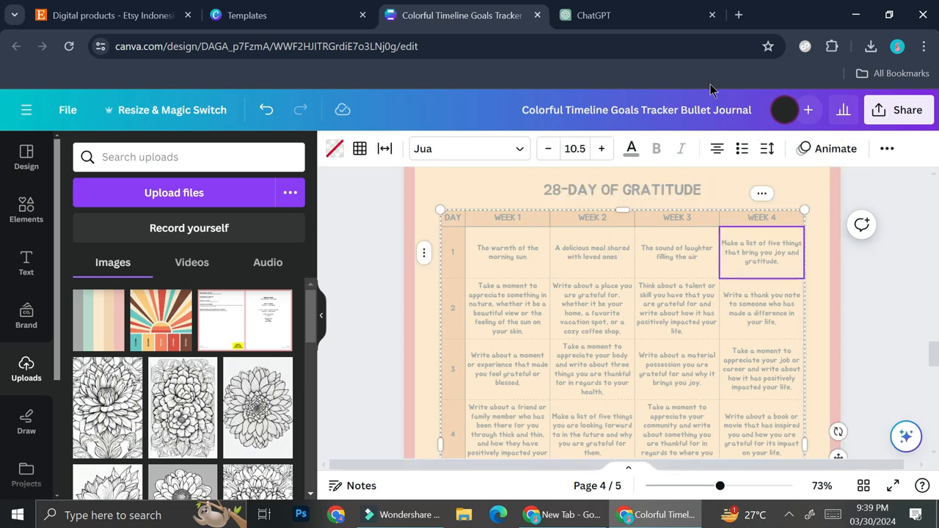
Step: Select the background photo of the personal affirmations page and search the design elements for "sky"
{"action": "left_click", "coordinate": [583, 21]}
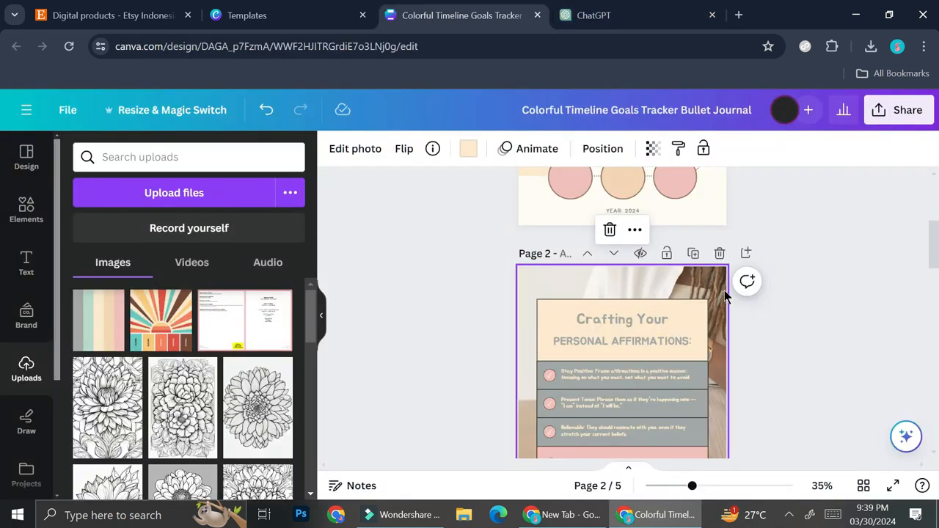
{"action": "scroll", "coordinate": [726, 296], "scroll_direction": "down", "scroll_amount": 1}
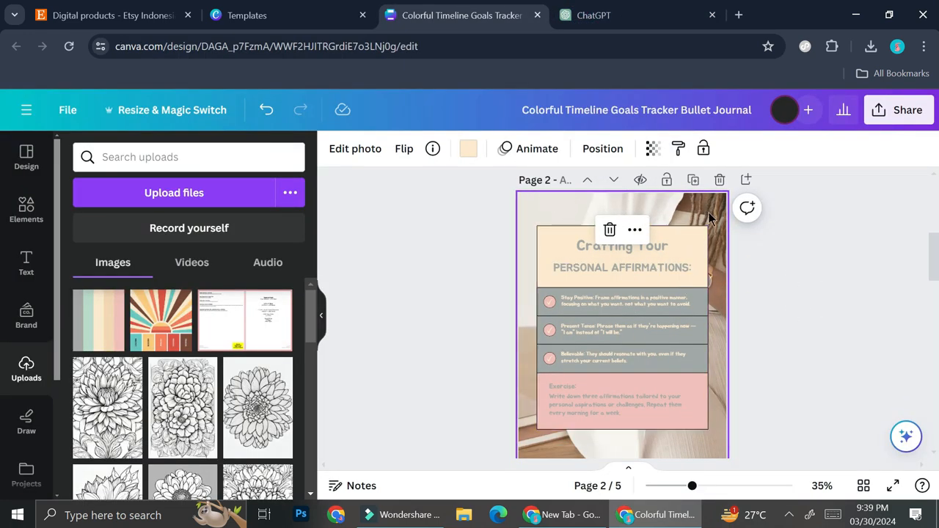
{"action": "left_click", "coordinate": [796, 253]}
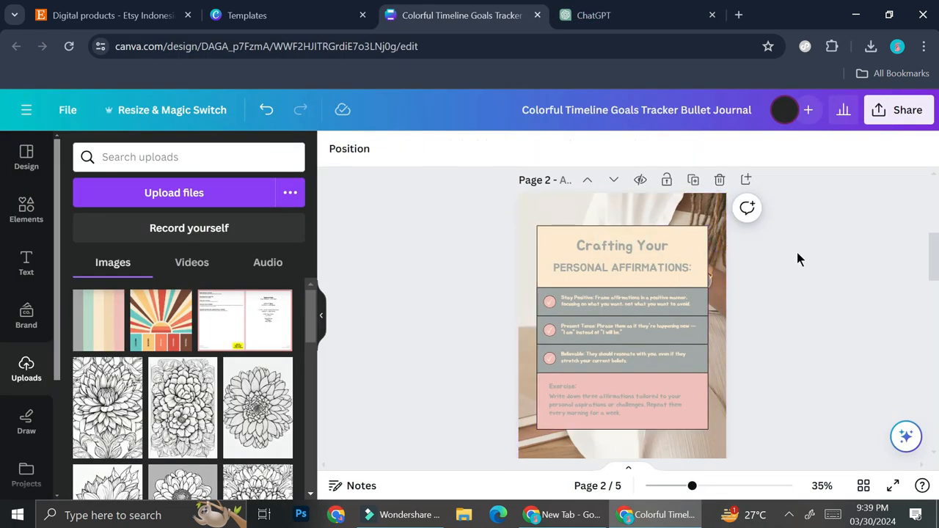
{"action": "left_click", "coordinate": [709, 266]}
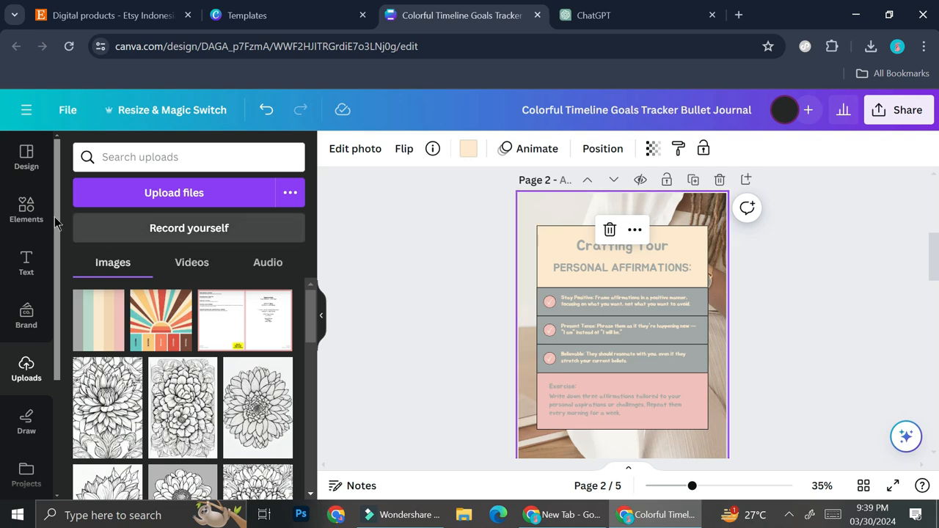
{"action": "left_click", "coordinate": [26, 209]}
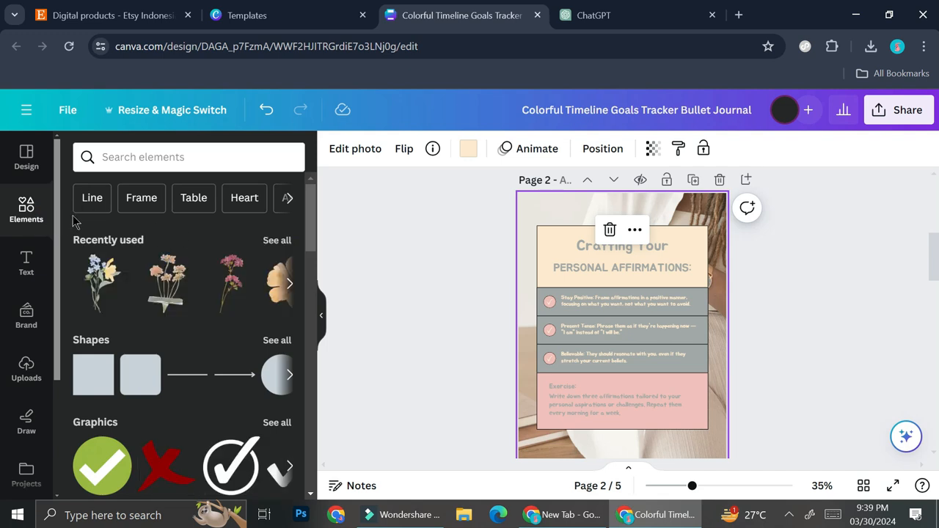
{"action": "left_click", "coordinate": [219, 152]}
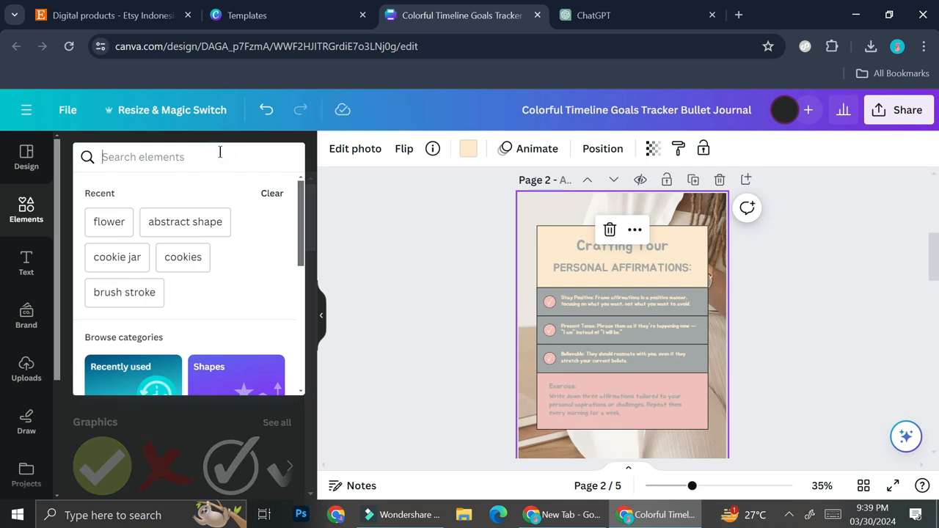
{"action": "type", "text": "sky"}
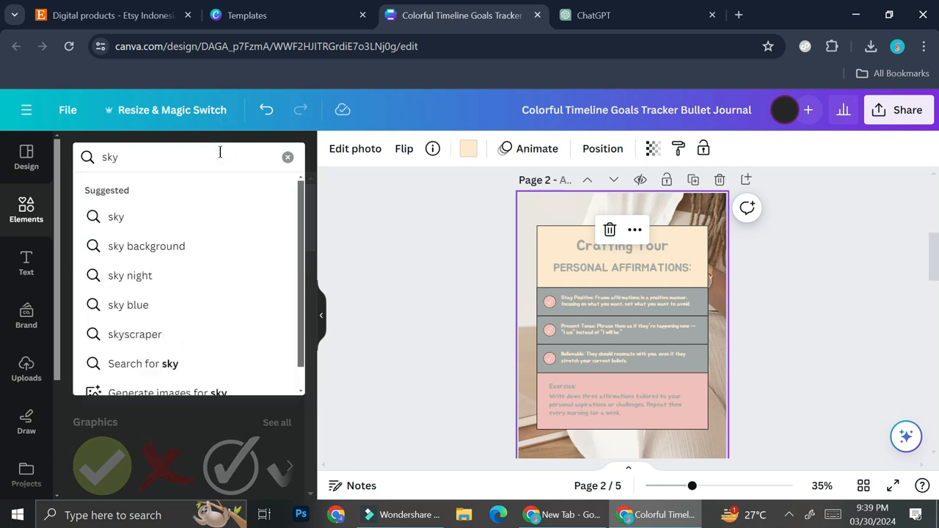
{"action": "key", "text": "Return"}
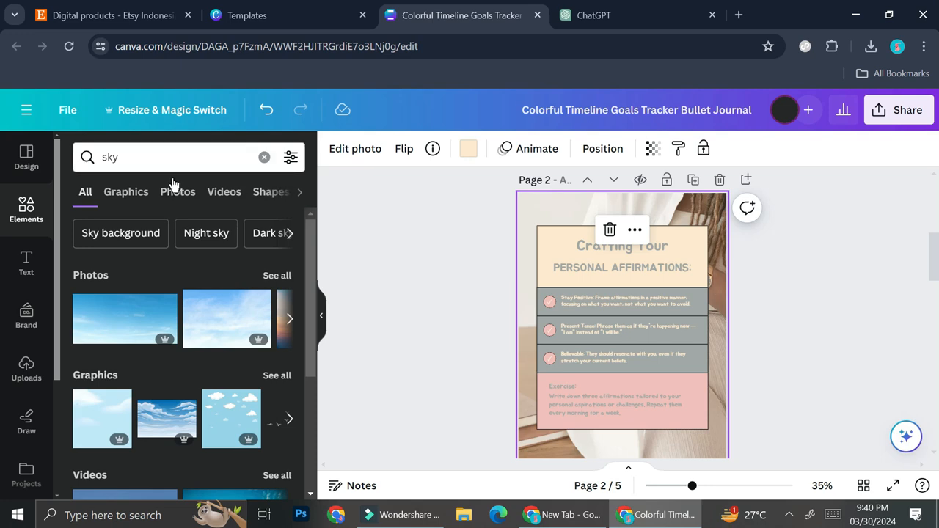
Step: Filter the sky results to photos and replace the personal affirmations page's background with the plain blue-to-pink gradient sky photo
{"action": "left_click", "coordinate": [178, 190]}
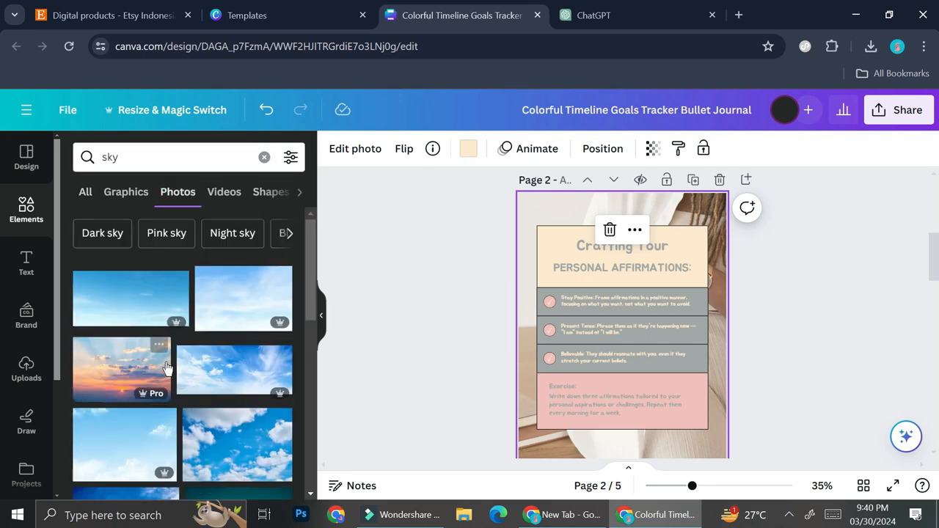
{"action": "scroll", "coordinate": [168, 367], "scroll_direction": "down", "scroll_amount": 3}
{"action": "scroll", "coordinate": [198, 296], "scroll_direction": "down", "scroll_amount": 8}
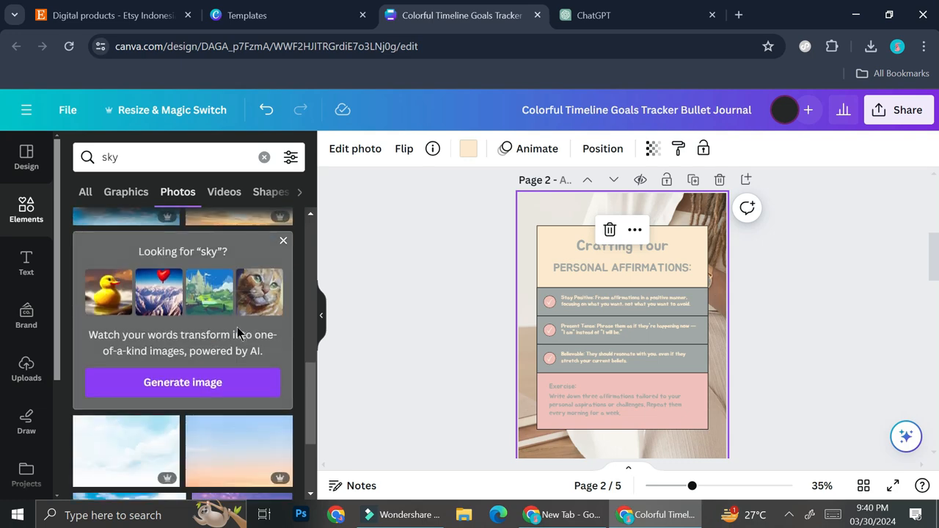
{"action": "scroll", "coordinate": [237, 328], "scroll_direction": "down", "scroll_amount": 2}
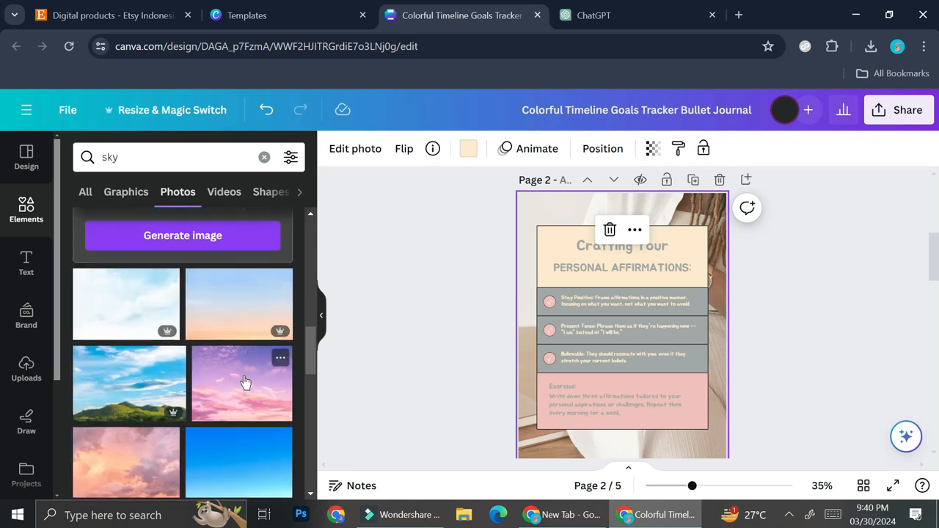
{"action": "scroll", "coordinate": [140, 384], "scroll_direction": "down", "scroll_amount": 1}
{"action": "left_click_drag", "start_coordinate": [105, 397], "coordinate": [523, 297]}
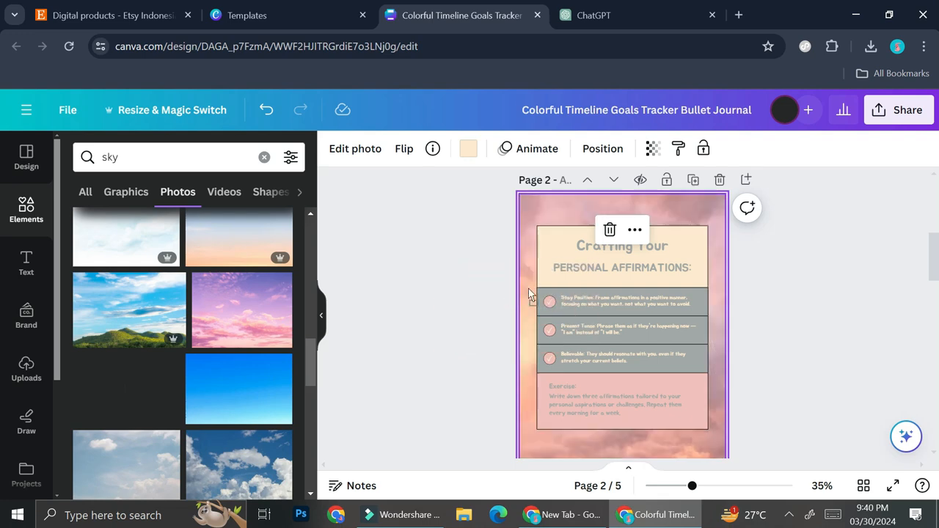
{"action": "left_click_drag", "start_coordinate": [528, 288], "coordinate": [528, 288]}
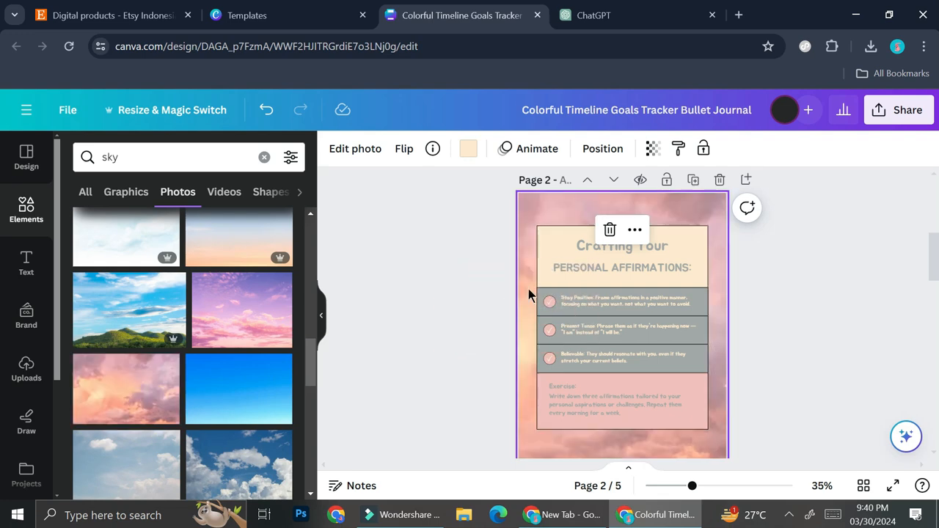
{"action": "left_click", "coordinate": [218, 325]}
{"action": "scroll", "coordinate": [379, 298], "scroll_direction": "down", "scroll_amount": 2}
{"action": "scroll", "coordinate": [591, 340], "scroll_direction": "up", "scroll_amount": 2}
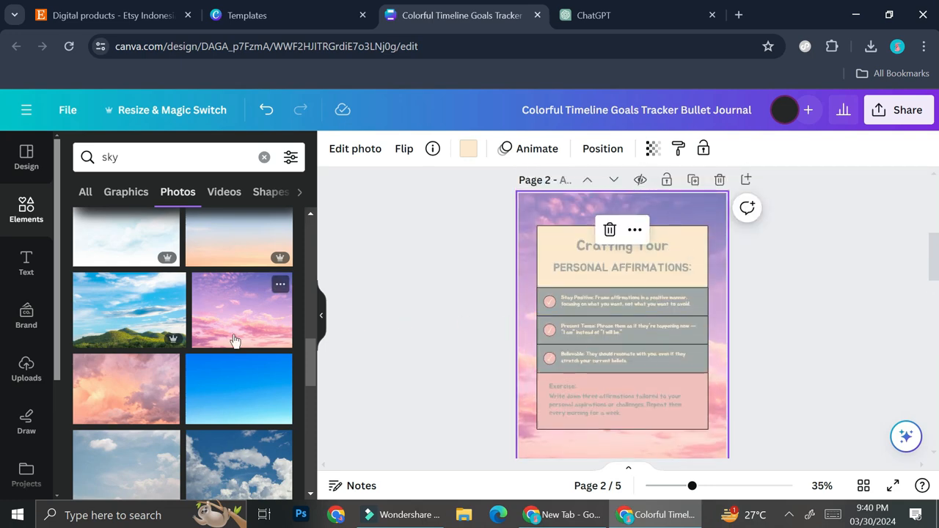
{"action": "scroll", "coordinate": [235, 337], "scroll_direction": "down", "scroll_amount": 6}
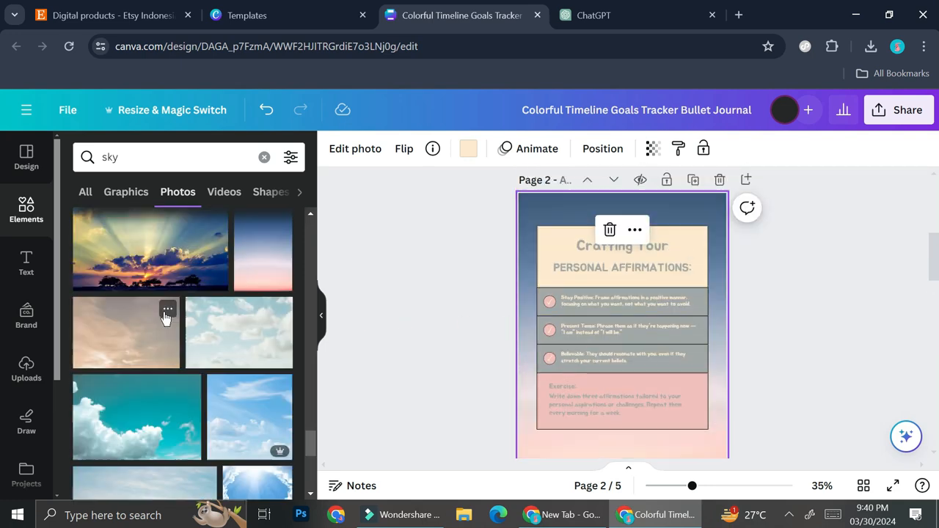
{"action": "left_click", "coordinate": [845, 337]}
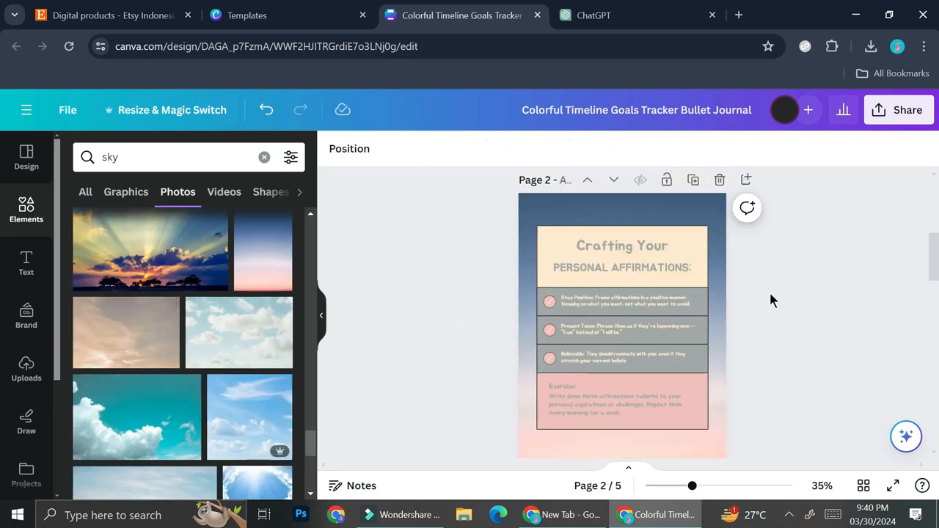
Step: Show all journal pages in a grid and duplicate the Notes page
{"action": "left_click", "coordinate": [863, 486]}
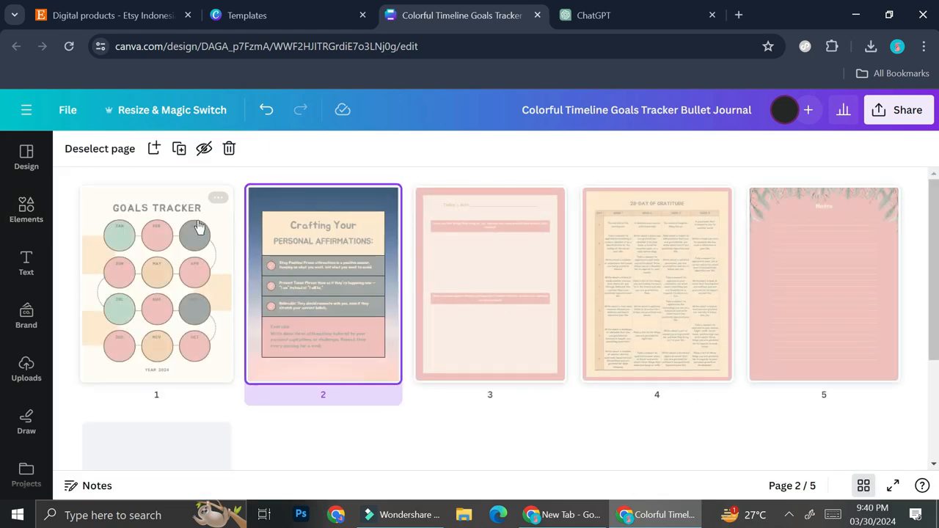
{"action": "left_click", "coordinate": [835, 245]}
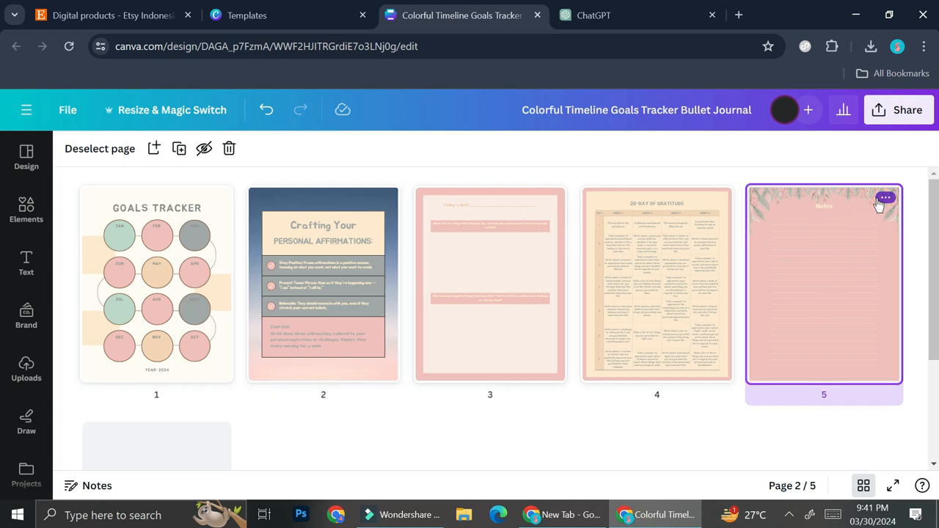
{"action": "left_click", "coordinate": [884, 198]}
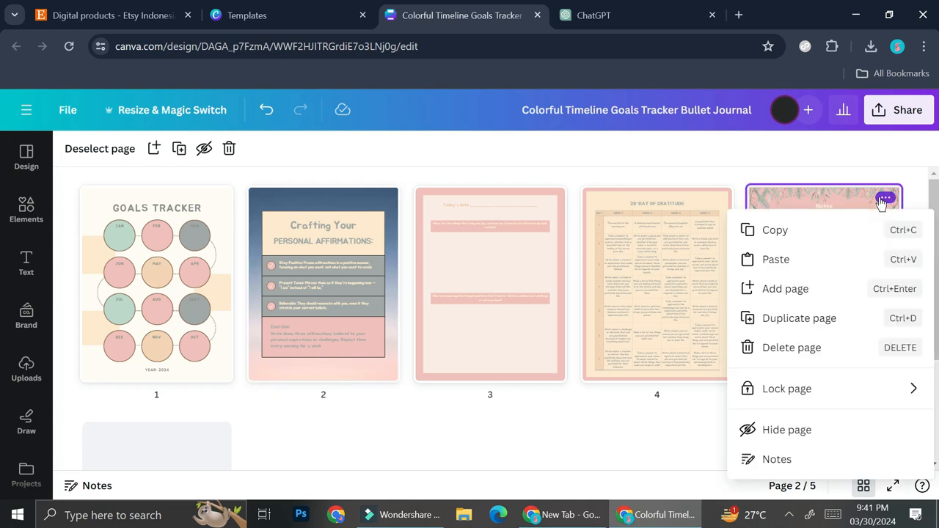
{"action": "left_click", "coordinate": [808, 318]}
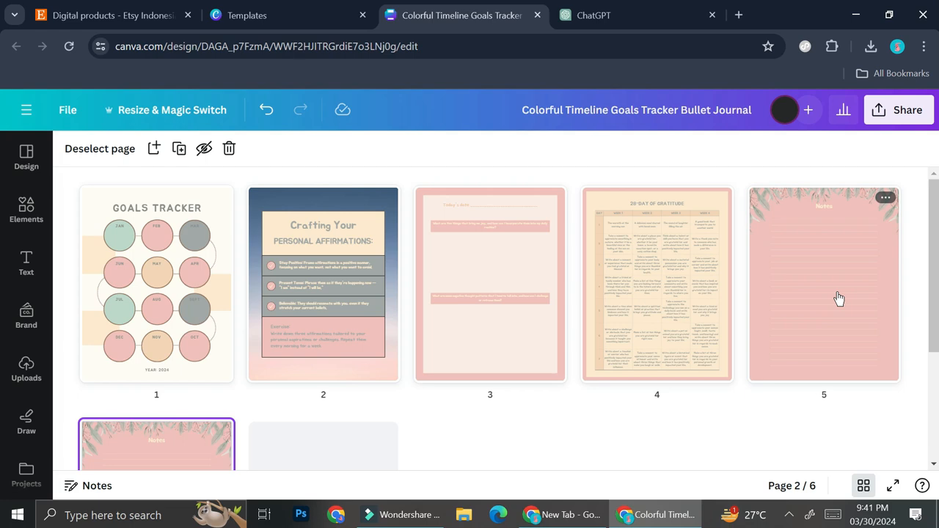
Step: Select both Notes pages and duplicate the pair five times
{"action": "left_click", "coordinate": [839, 299], "text": "shift"}
{"action": "scroll", "coordinate": [518, 342], "scroll_direction": "down", "scroll_amount": 2}
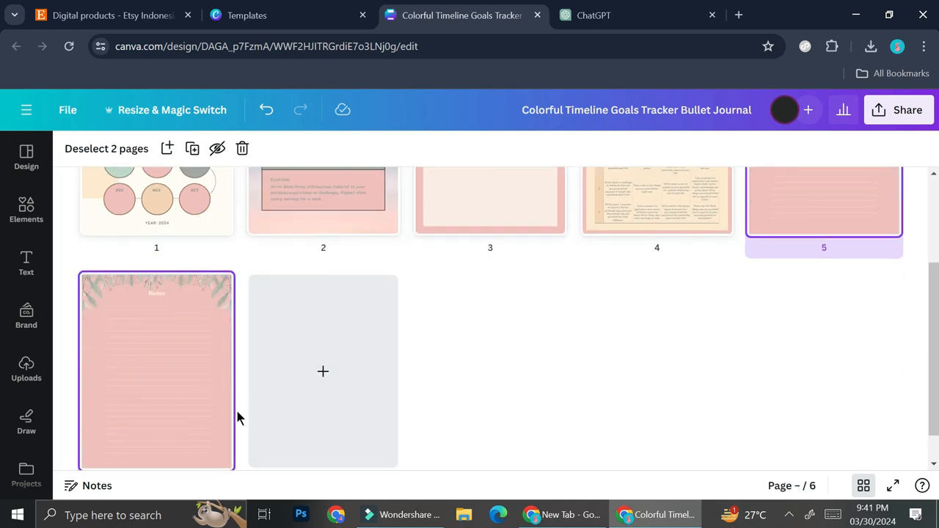
{"action": "scroll", "coordinate": [606, 304], "scroll_direction": "up", "scroll_amount": 1}
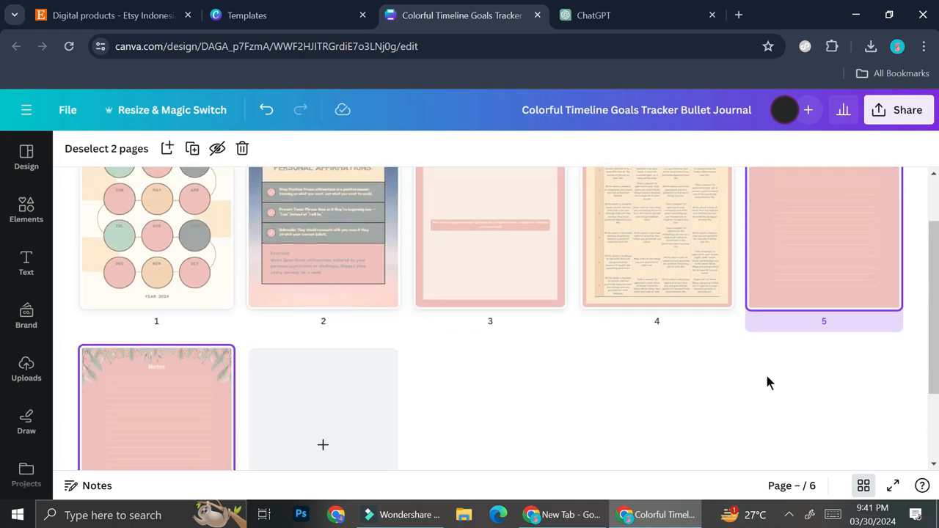
{"action": "key", "text": "ctrl+d"}
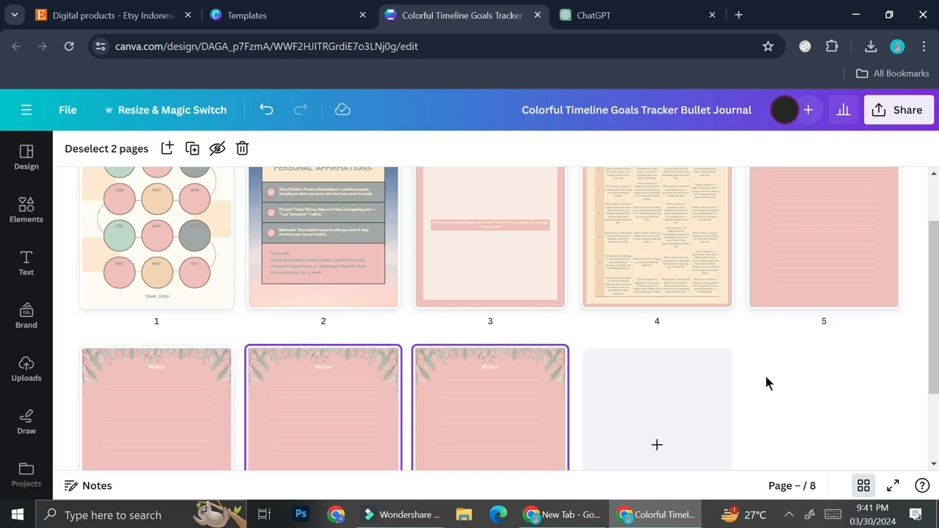
{"action": "key", "text": "ctrl+d"}
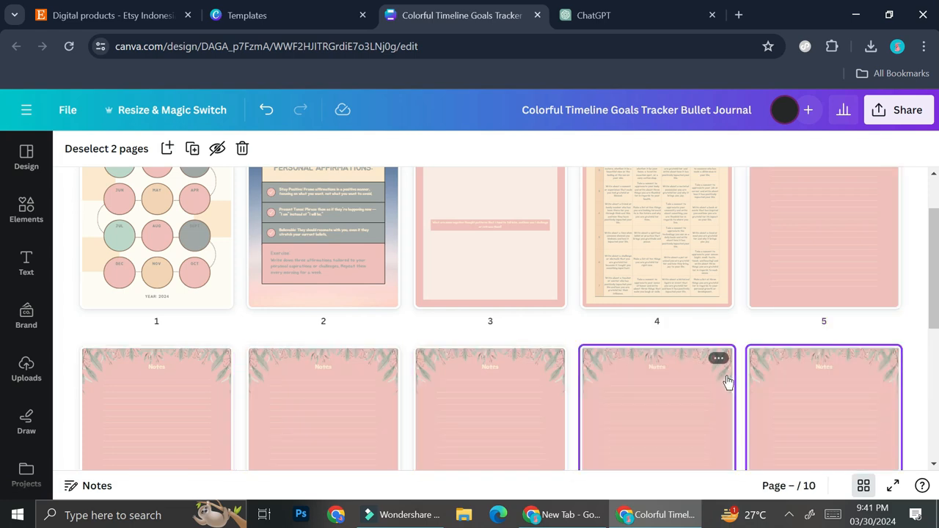
{"action": "key", "text": "ctrl+d"}
{"action": "key", "text": "ctrl+d"}
{"action": "key", "text": "ctrl+d"}
{"action": "scroll", "coordinate": [467, 317], "scroll_direction": "up", "scroll_amount": 4}
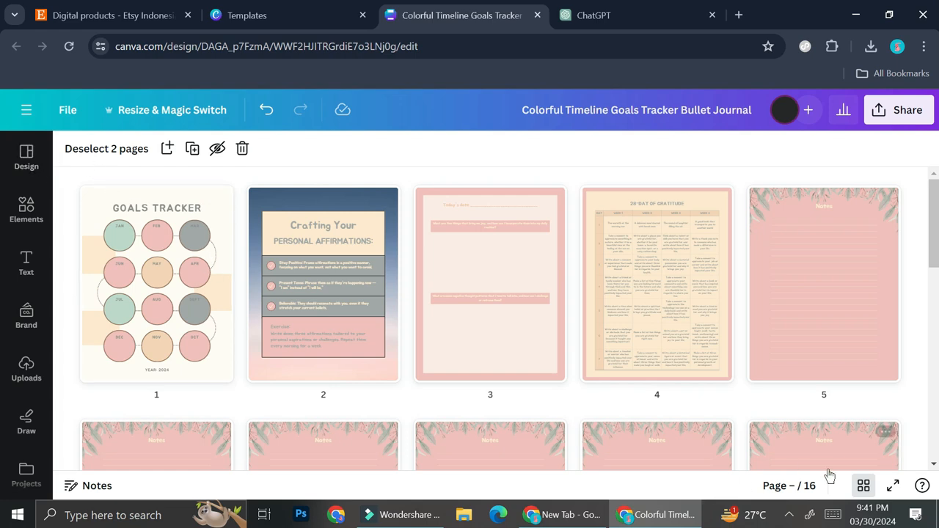
Step: Leave the page grid, add a blank page after the Goals Tracker page and move it to the front of the journal
{"action": "left_click", "coordinate": [865, 485]}
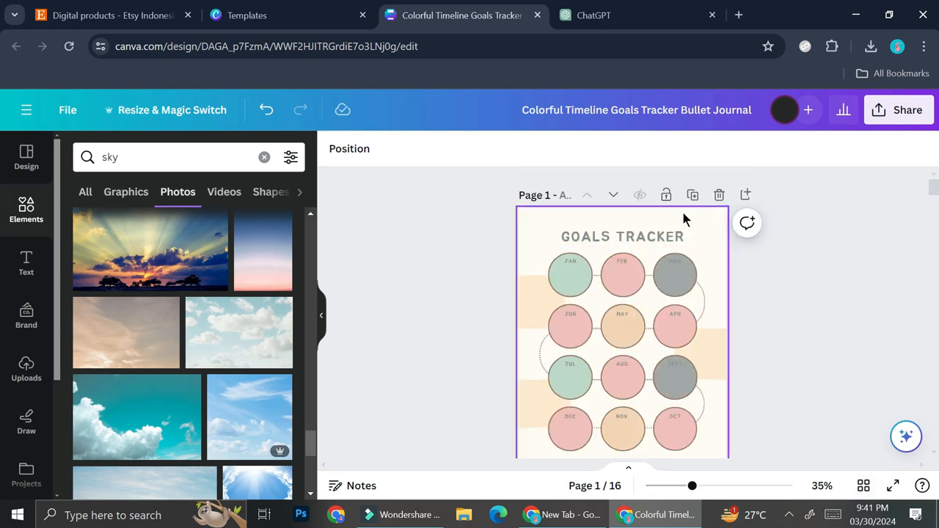
{"action": "left_click", "coordinate": [745, 195]}
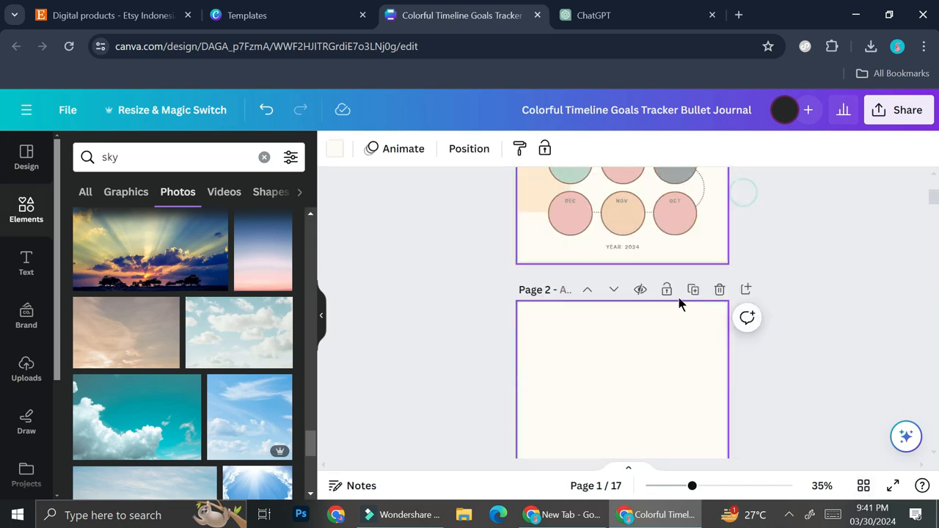
{"action": "left_click_drag", "start_coordinate": [651, 353], "coordinate": [669, 203]}
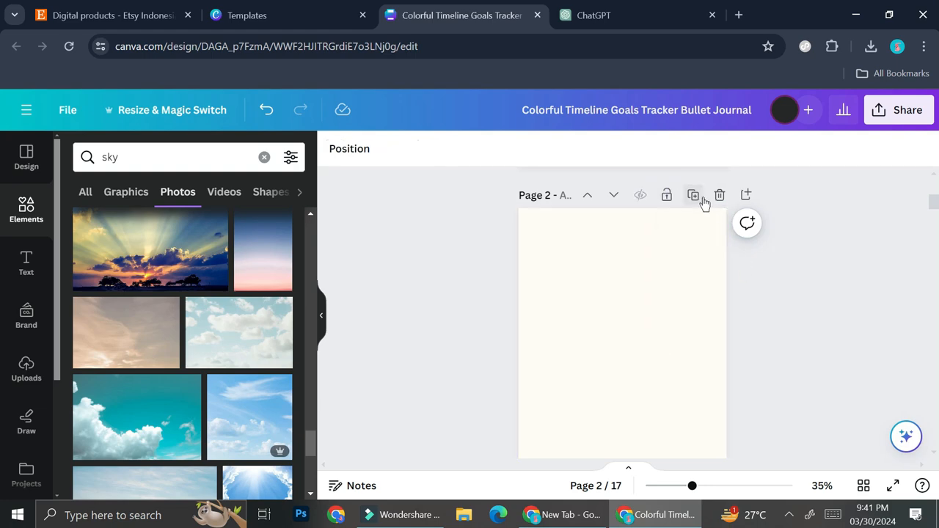
{"action": "left_click", "coordinate": [587, 195]}
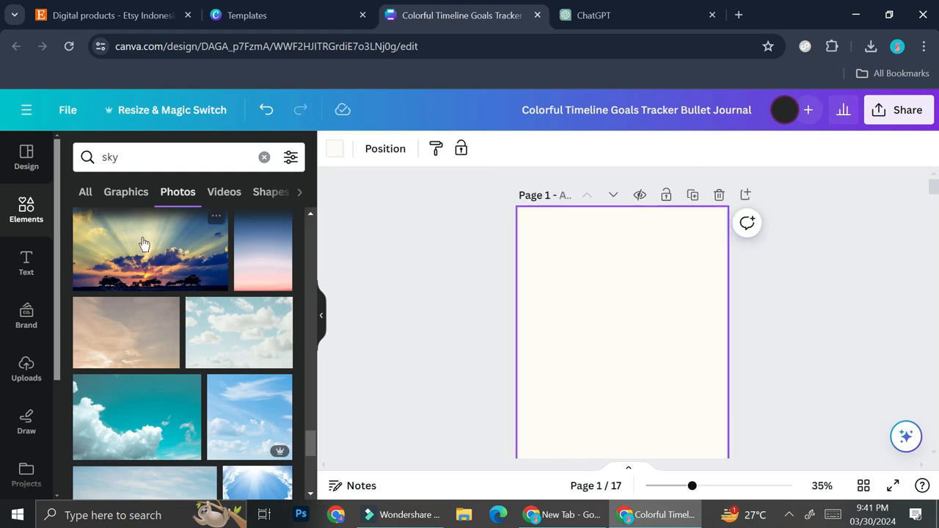
Step: Replace the sky search in the design elements with a search for "paper flower"
{"action": "left_click", "coordinate": [263, 159]}
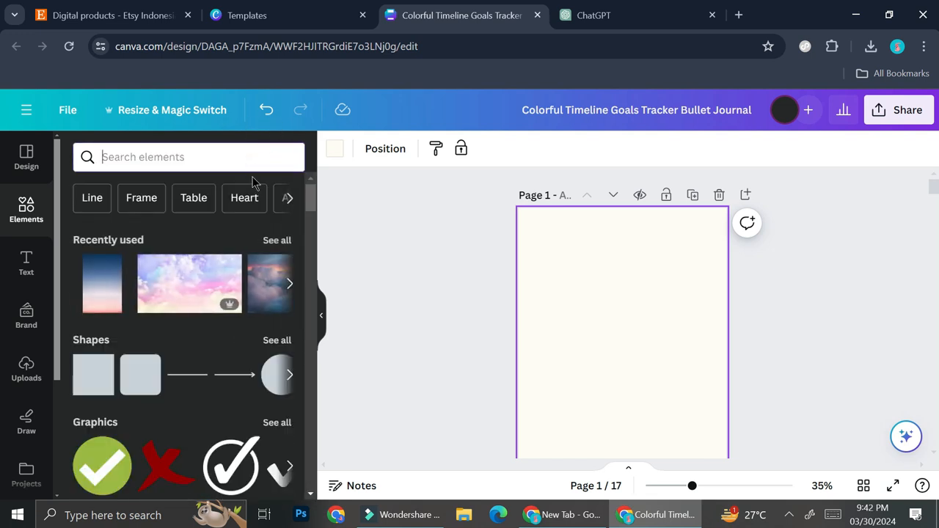
{"action": "left_click", "coordinate": [206, 160]}
{"action": "type", "text": "fl"}
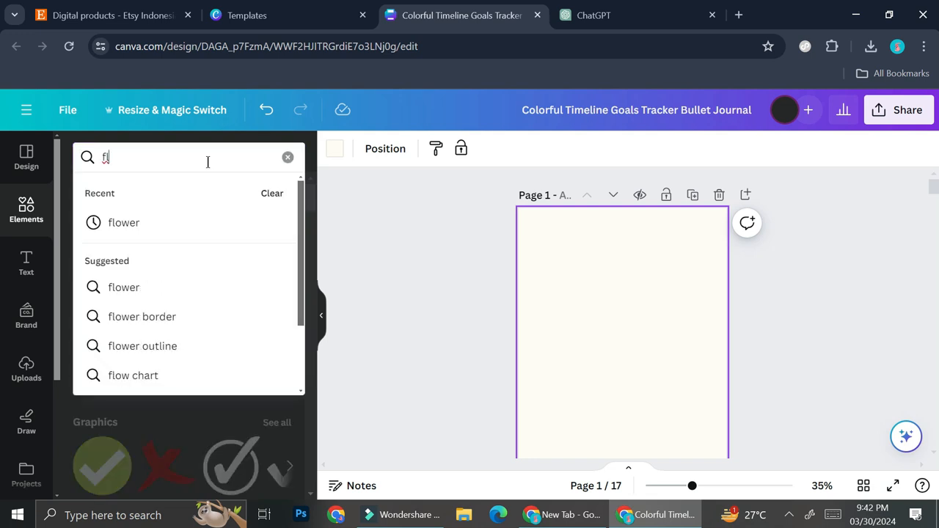
{"action": "type", "text": "ower"}
{"action": "key", "text": "Home"}
{"action": "type", "text": "pa"}
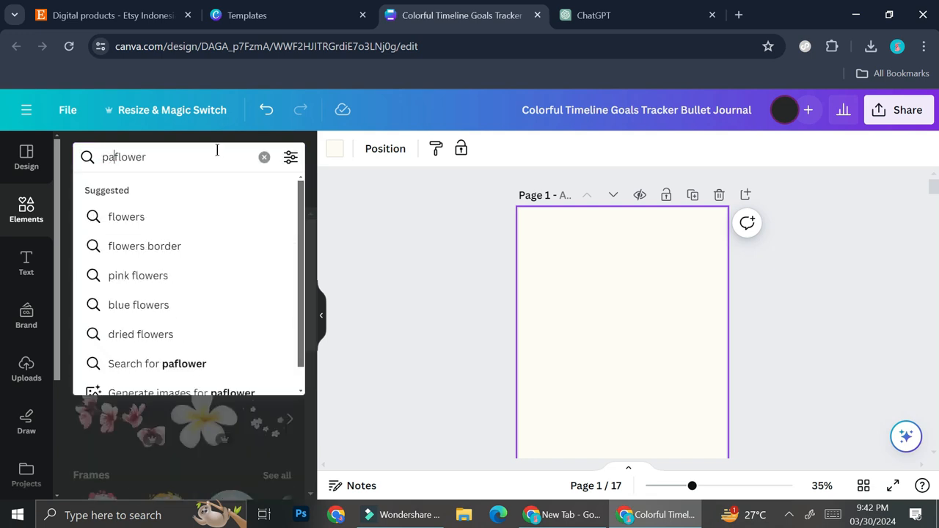
{"action": "type", "text": "per"}
{"action": "key", "text": "Return"}
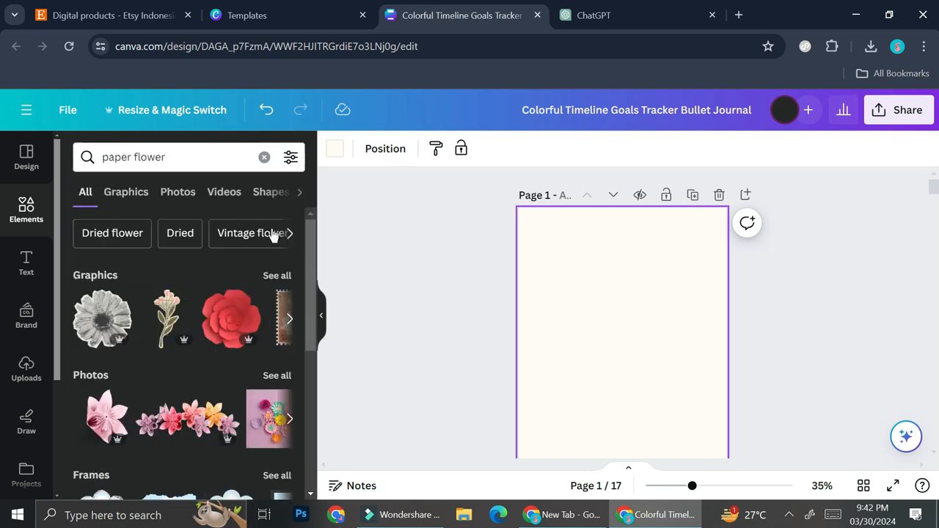
Step: Add the graphic of taped dried pink-brown flowers to the middle of the blank first page
{"action": "left_click", "coordinate": [278, 275]}
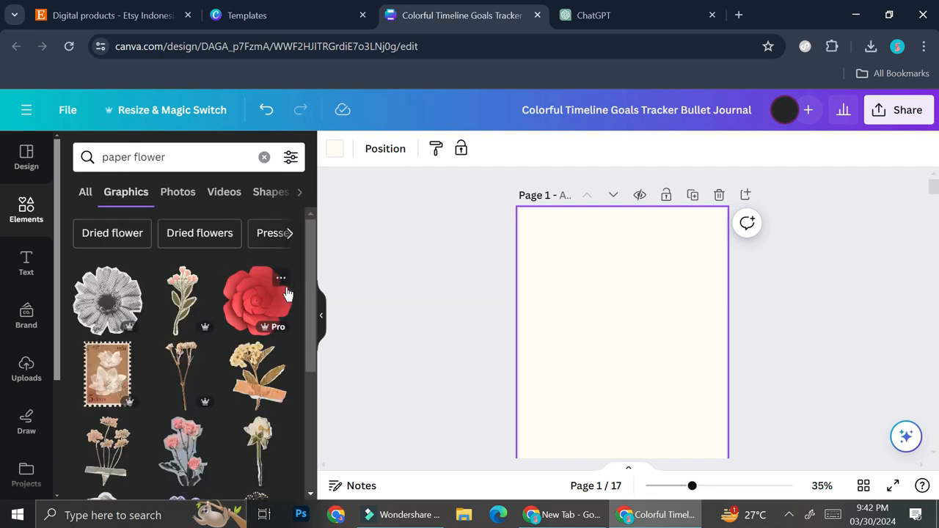
{"action": "scroll", "coordinate": [220, 367], "scroll_direction": "down", "scroll_amount": 1}
{"action": "left_click", "coordinate": [108, 376]}
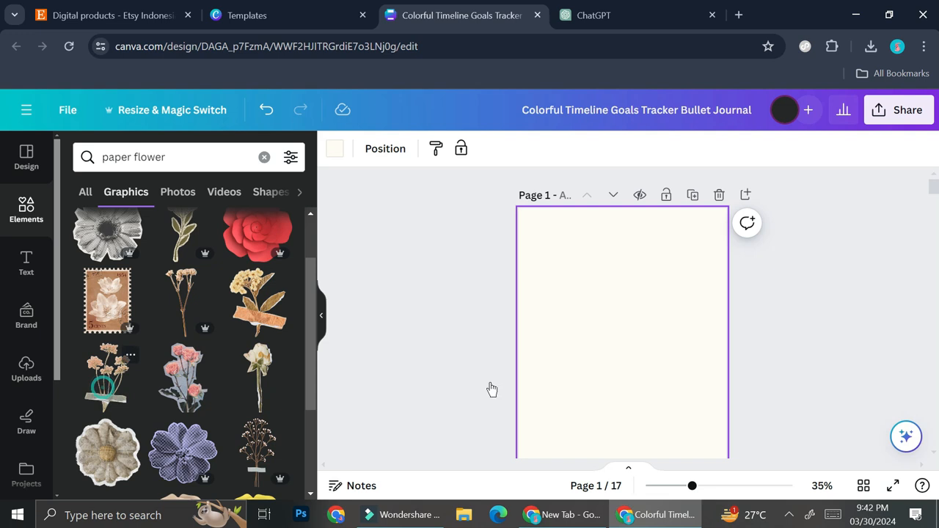
{"action": "left_click_drag", "start_coordinate": [695, 231], "coordinate": [651, 312]}
Step: Copy the "GOALS TRACKER" heading from page 2 onto the first page above the flower graphic
{"action": "scroll", "coordinate": [639, 337], "scroll_direction": "down", "scroll_amount": 3}
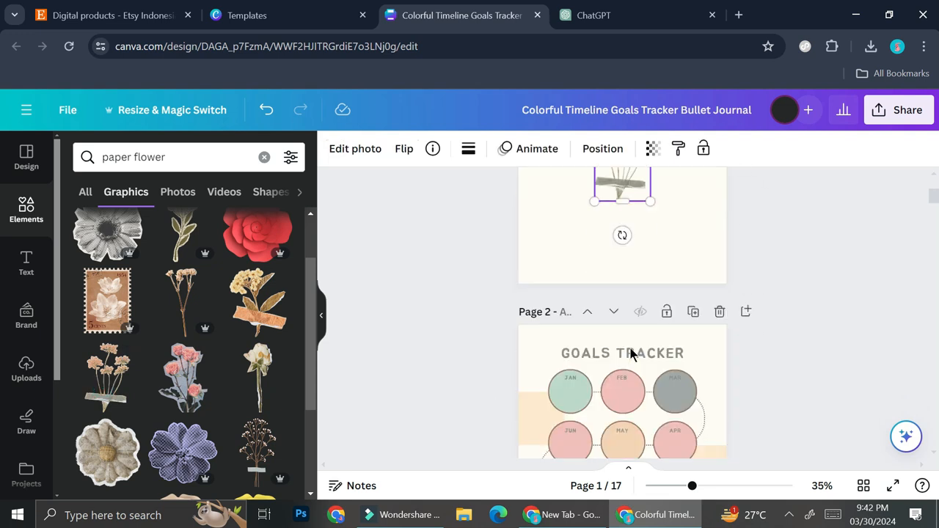
{"action": "left_click", "coordinate": [638, 332]}
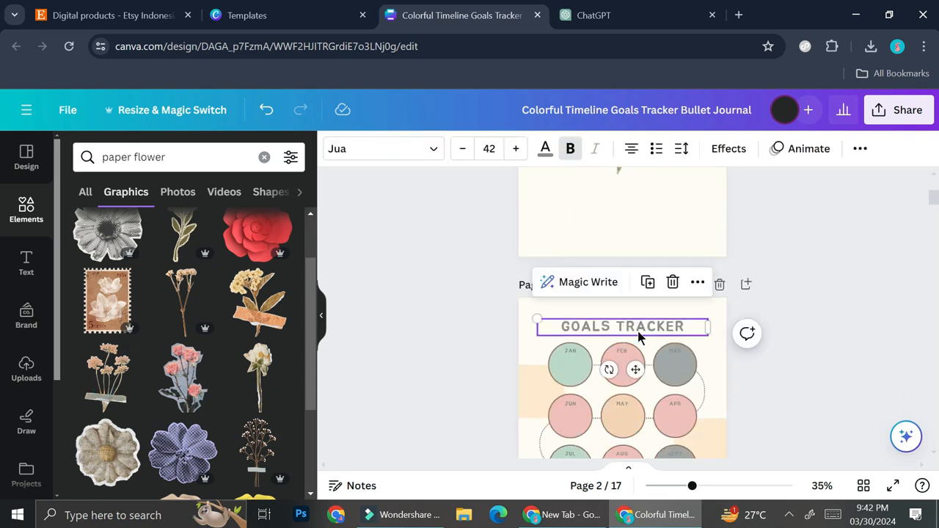
{"action": "scroll", "coordinate": [638, 336], "scroll_direction": "up", "scroll_amount": 3}
{"action": "left_click", "coordinate": [625, 300]}
{"action": "type", "text": "GOALS TRACKER"}
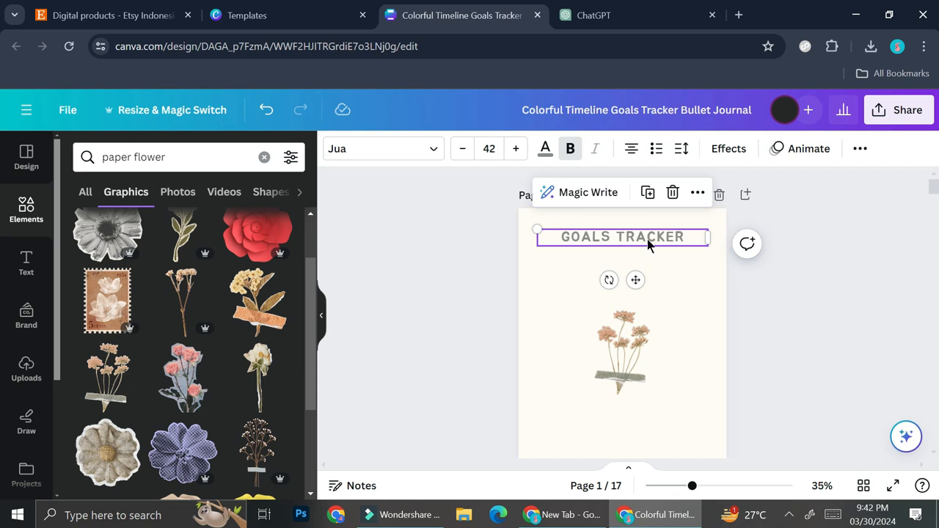
Step: Change the first page's heading to "SELF DISCOVERY JOURNAL", colour it pink and place it just above the flowers
{"action": "double_click", "coordinate": [647, 239]}
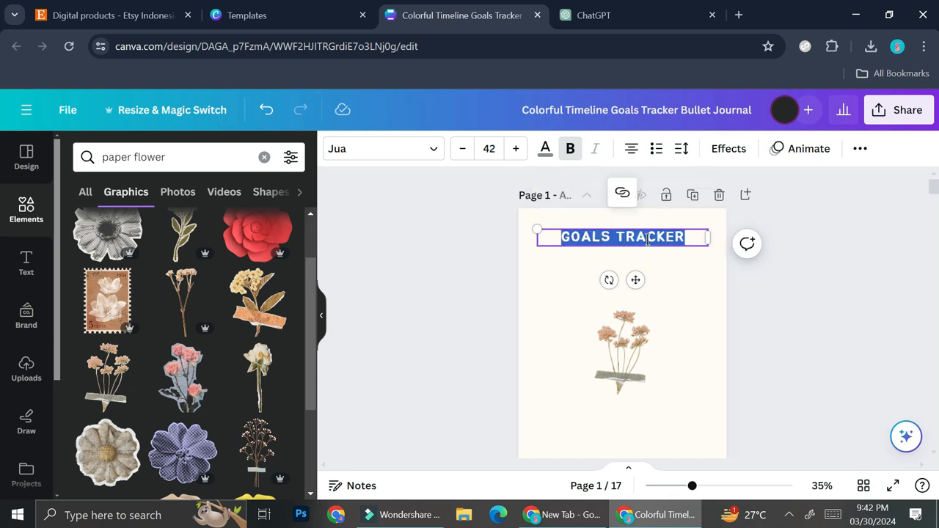
{"action": "type", "text": "SELF DISCO"}
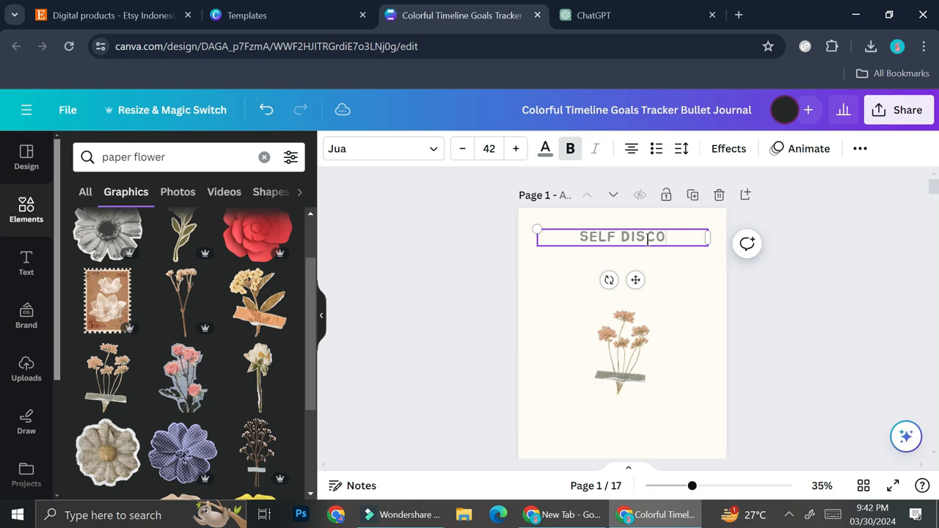
{"action": "type", "text": "VERY"}
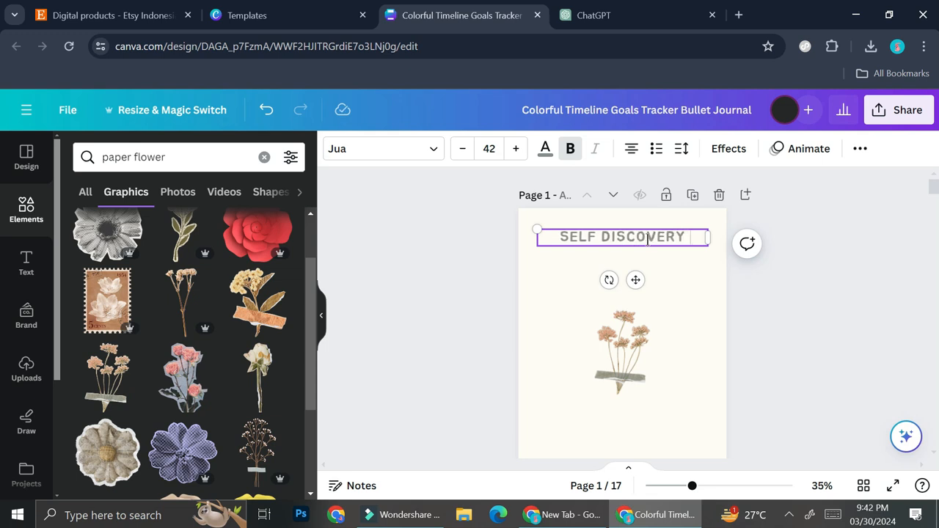
{"action": "left_click", "coordinate": [778, 254]}
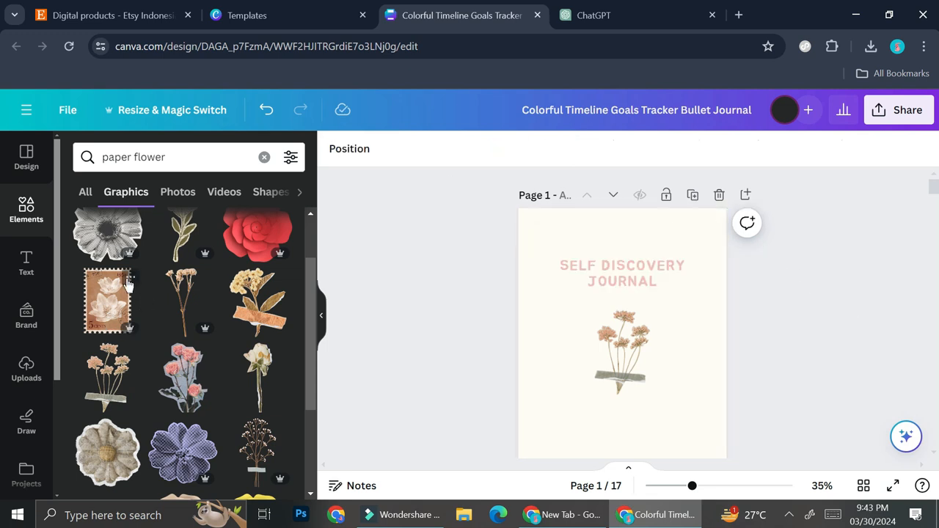
Step: Replace the paper flower search with a search for "frame" and browse the matching graphics
{"action": "left_click", "coordinate": [264, 157]}
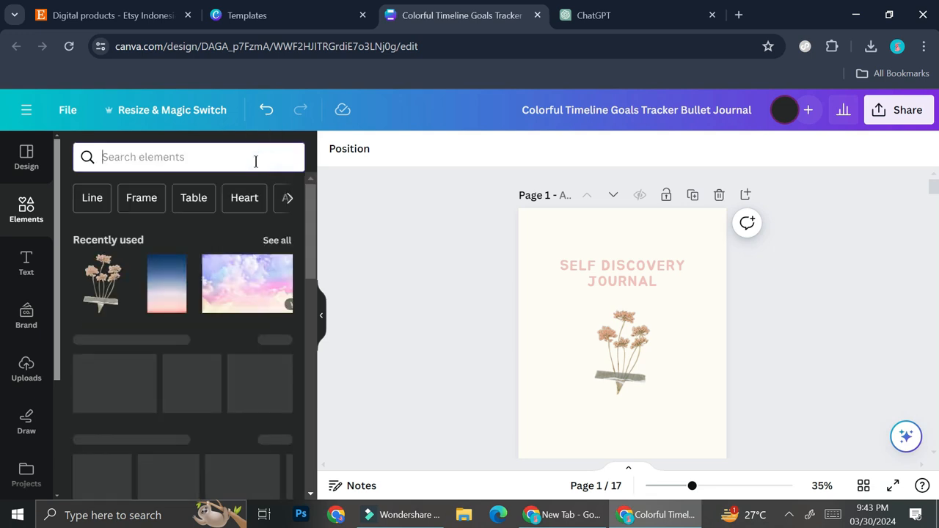
{"action": "type", "text": "fram"}
{"action": "left_click", "coordinate": [188, 168]}
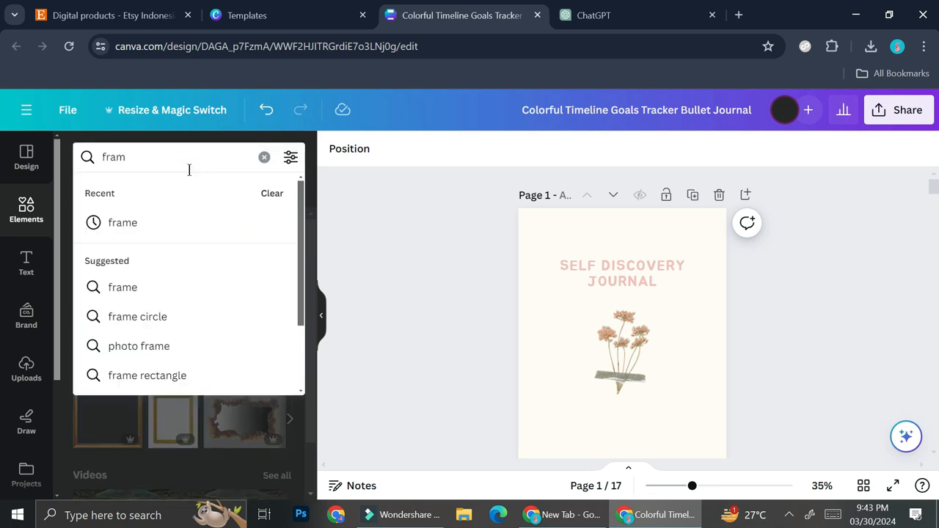
{"action": "type", "text": "e"}
{"action": "key", "text": "Return"}
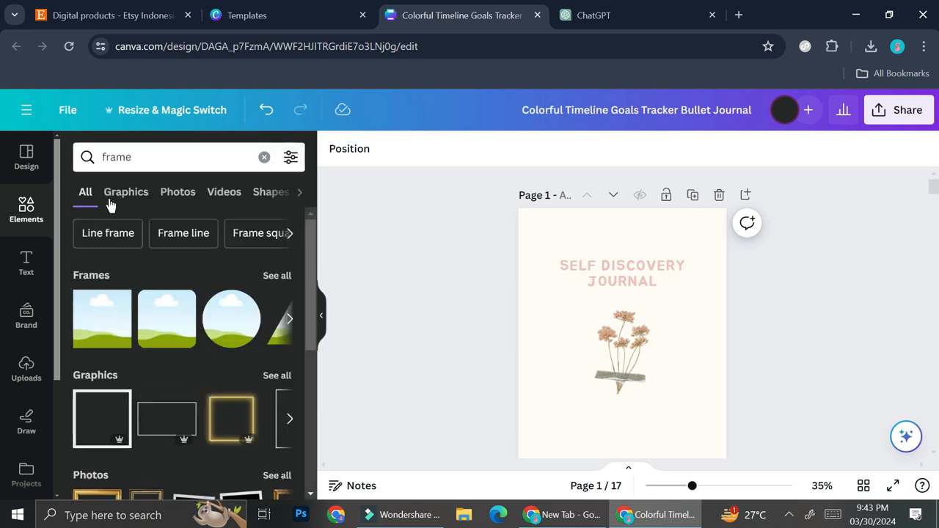
{"action": "left_click", "coordinate": [277, 377]}
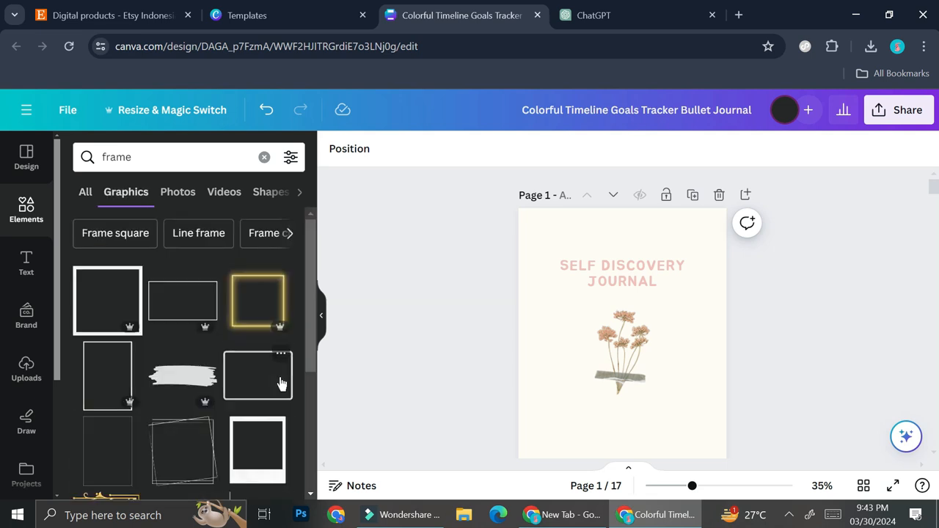
{"action": "scroll", "coordinate": [261, 377], "scroll_direction": "down", "scroll_amount": 2}
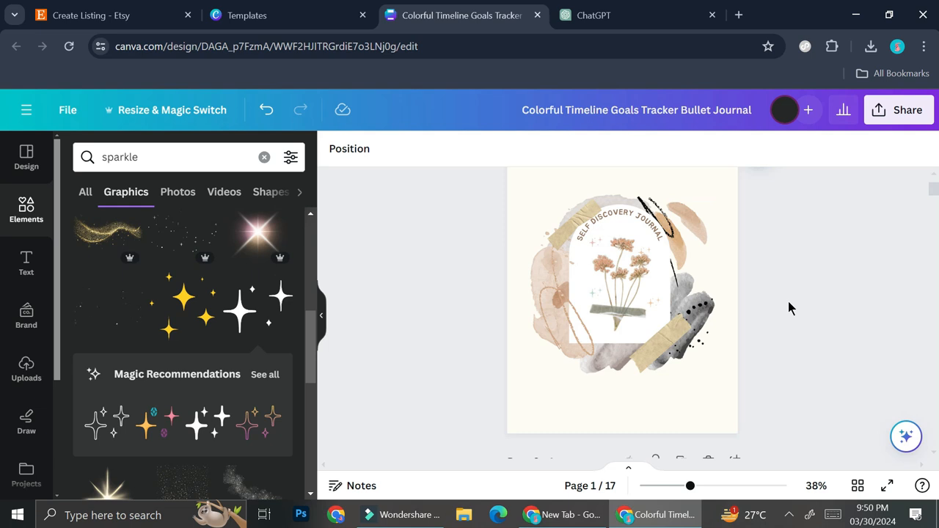
Step: Download all 17 pages of the journal as a PDF Standard file
{"action": "left_click", "coordinate": [898, 111]}
{"action": "scroll", "coordinate": [785, 286], "scroll_direction": "down", "scroll_amount": 3}
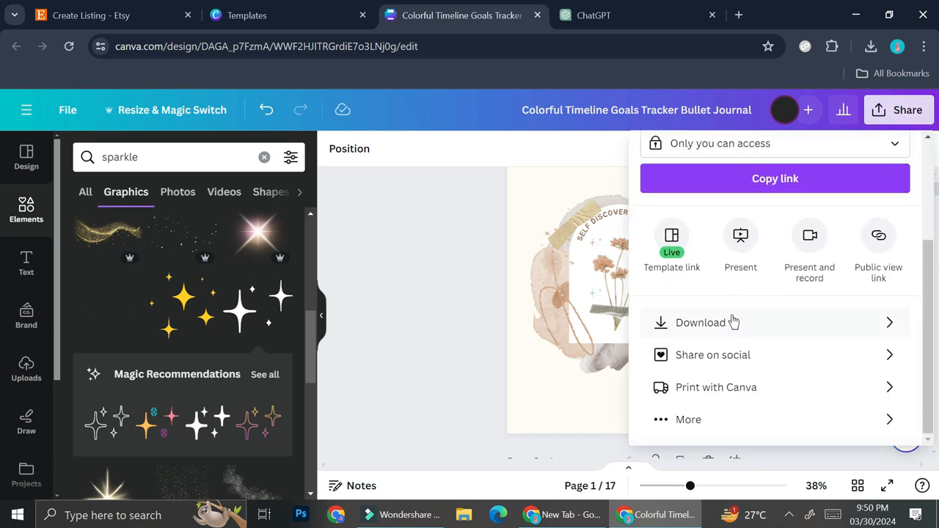
{"action": "left_click", "coordinate": [733, 322]}
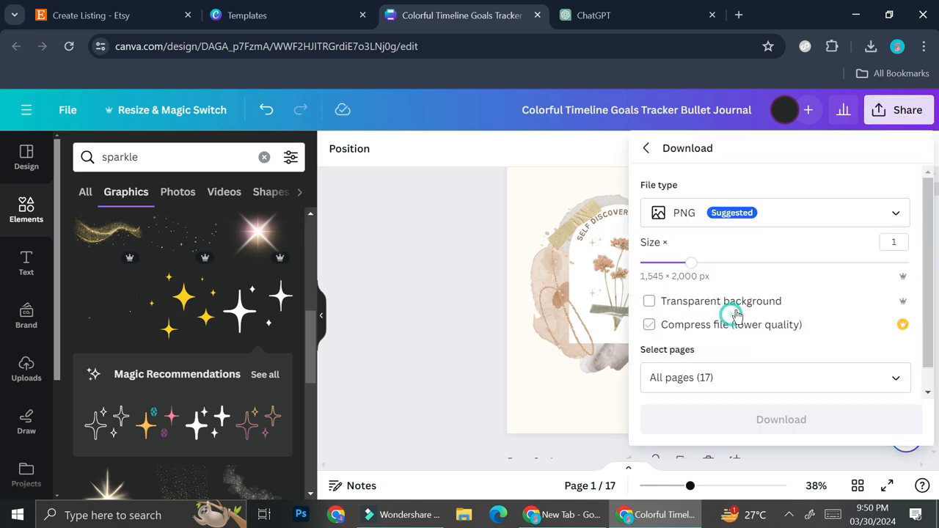
{"action": "left_click", "coordinate": [797, 222]}
{"action": "scroll", "coordinate": [750, 294], "scroll_direction": "down", "scroll_amount": 1}
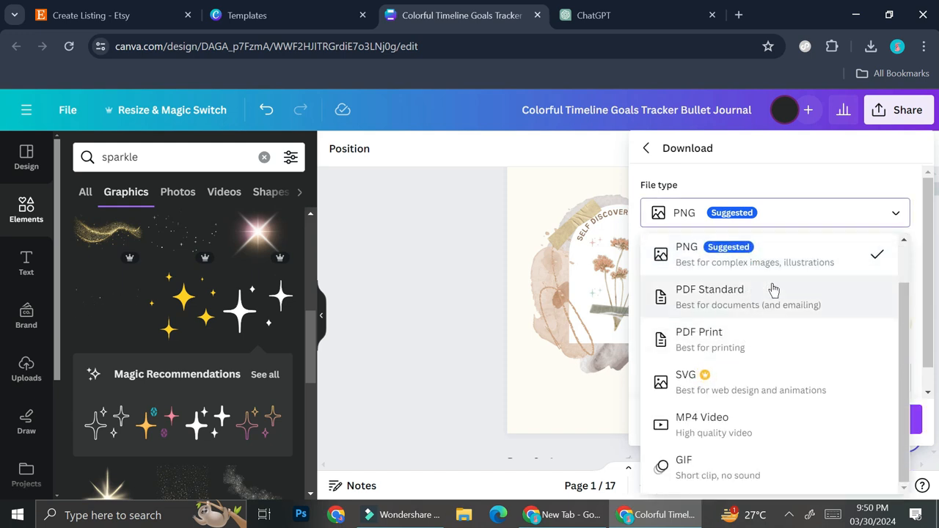
{"action": "left_click", "coordinate": [749, 297]}
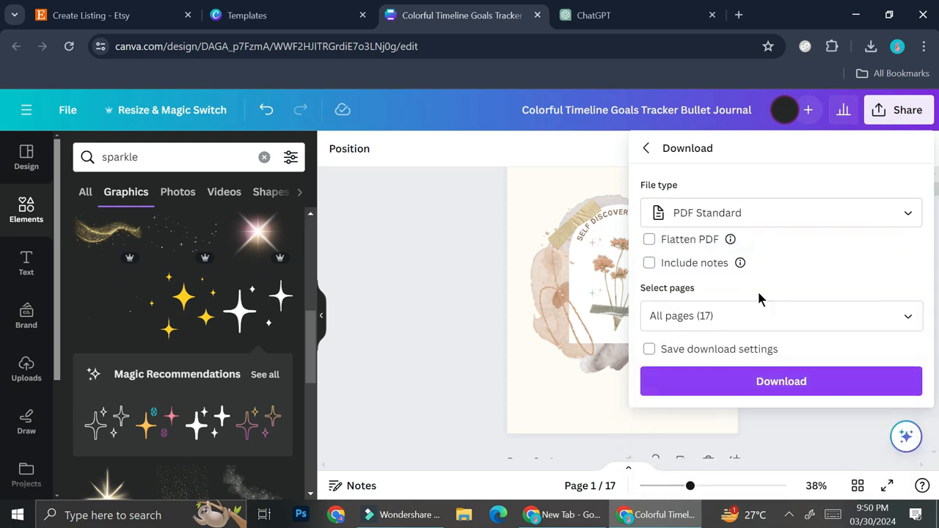
{"action": "left_click", "coordinate": [758, 375]}
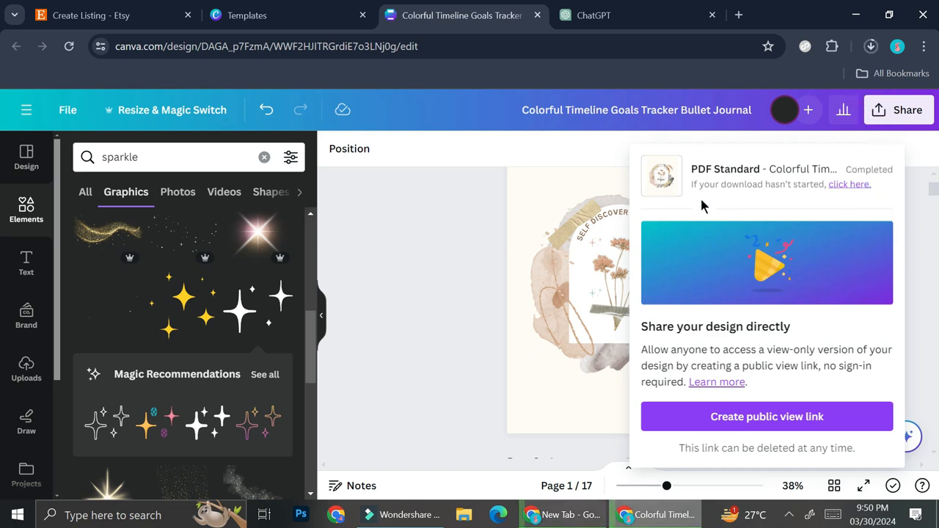
Step: Switch to the Etsy listing form and review its listing details, creation-date options and digital file upload section
{"action": "left_click", "coordinate": [124, 10]}
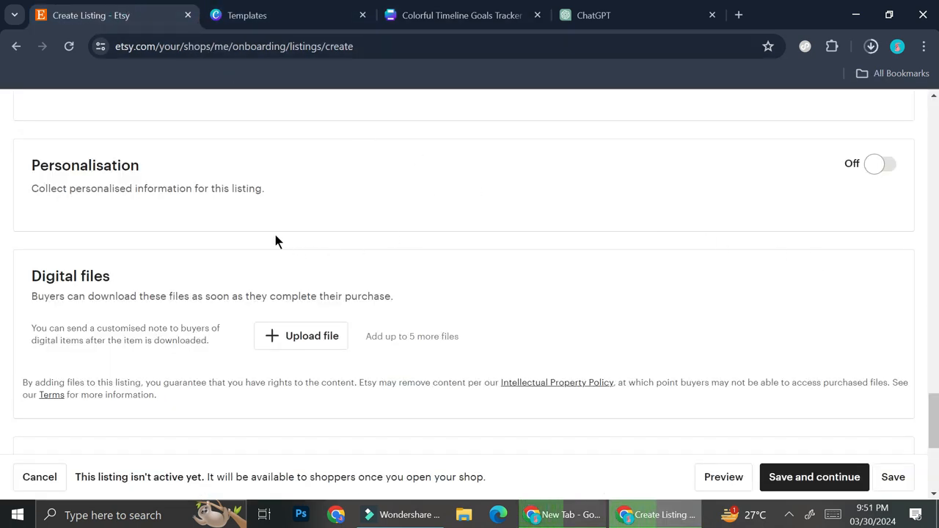
{"action": "scroll", "coordinate": [277, 241], "scroll_direction": "up", "scroll_amount": 5}
{"action": "scroll", "coordinate": [277, 239], "scroll_direction": "up", "scroll_amount": 6}
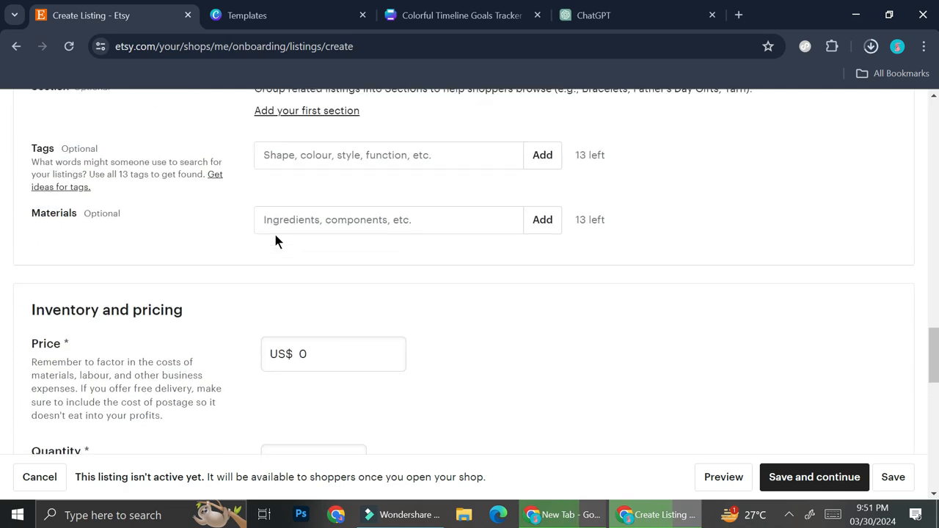
{"action": "scroll", "coordinate": [279, 241], "scroll_direction": "up", "scroll_amount": 5}
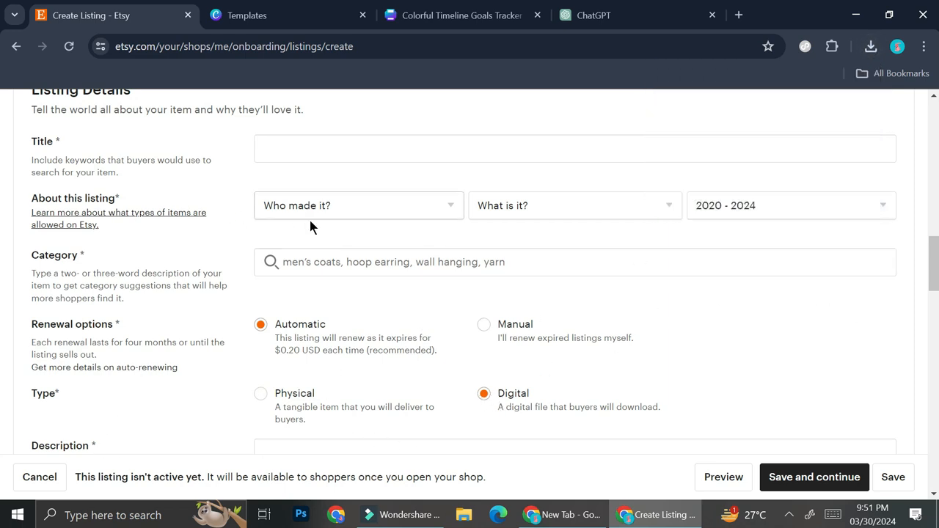
{"action": "left_click", "coordinate": [770, 209]}
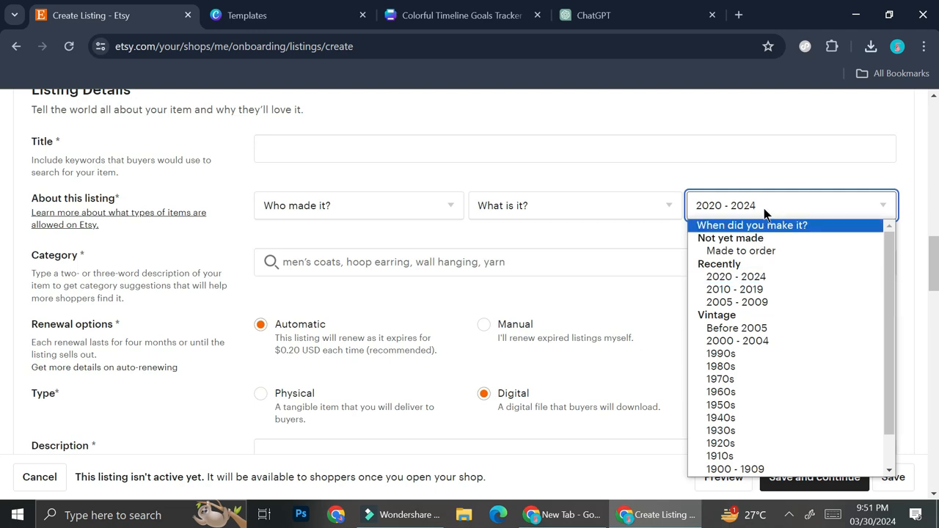
{"action": "scroll", "coordinate": [462, 231], "scroll_direction": "down", "scroll_amount": 15}
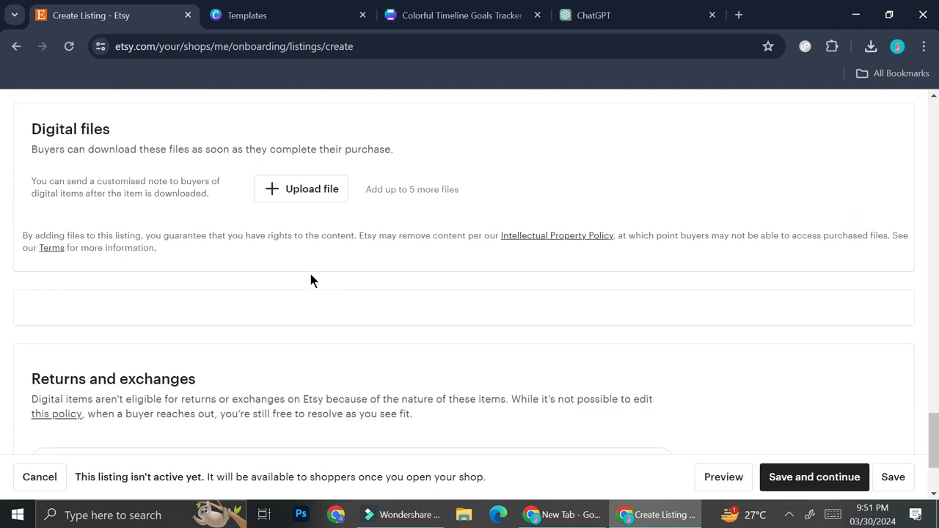
{"action": "left_click", "coordinate": [312, 192]}
Step: Return to the Canva journal design and create a new Instagram Post (Square) design from there
{"action": "left_click", "coordinate": [281, 7]}
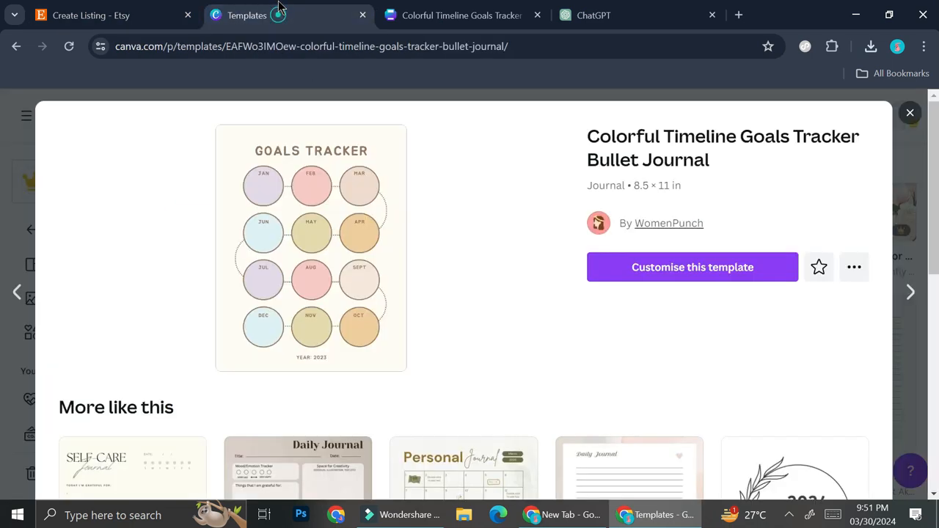
{"action": "left_click", "coordinate": [403, 15]}
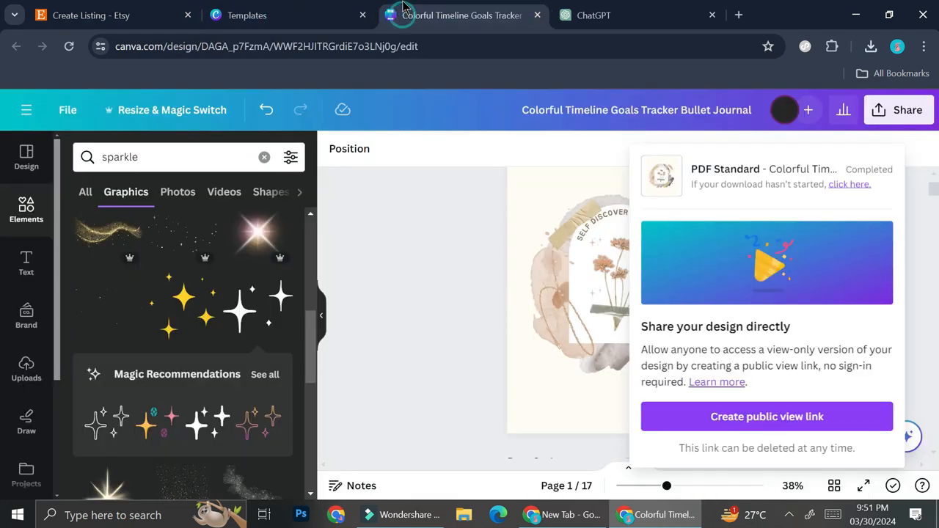
{"action": "left_click", "coordinate": [26, 110]}
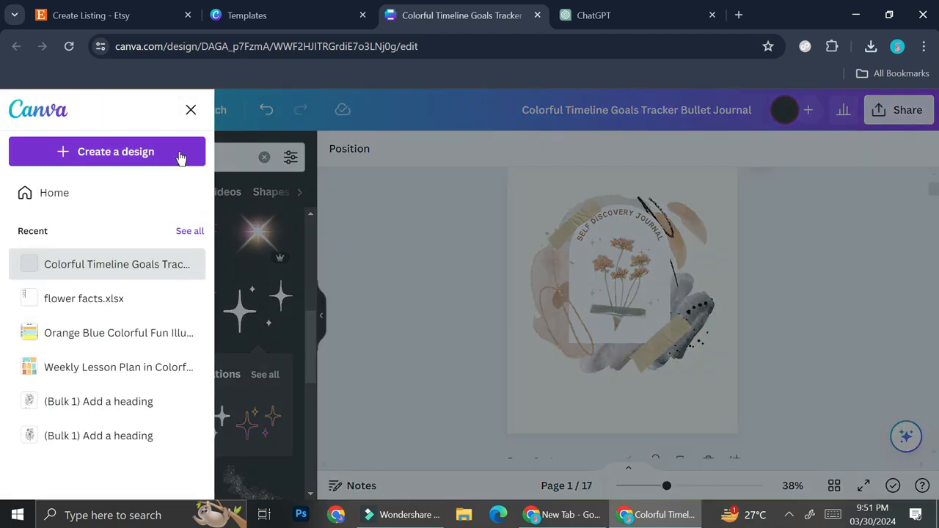
{"action": "left_click", "coordinate": [192, 149]}
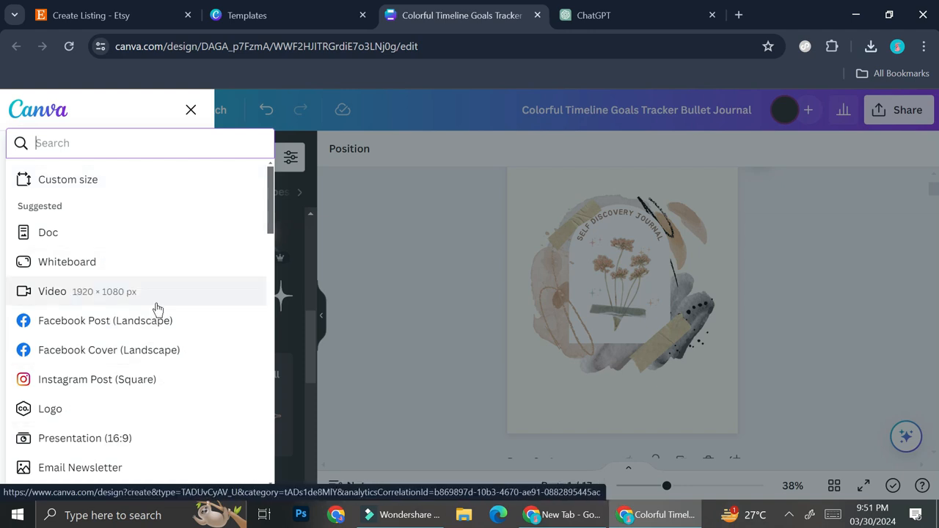
{"action": "left_click", "coordinate": [146, 383]}
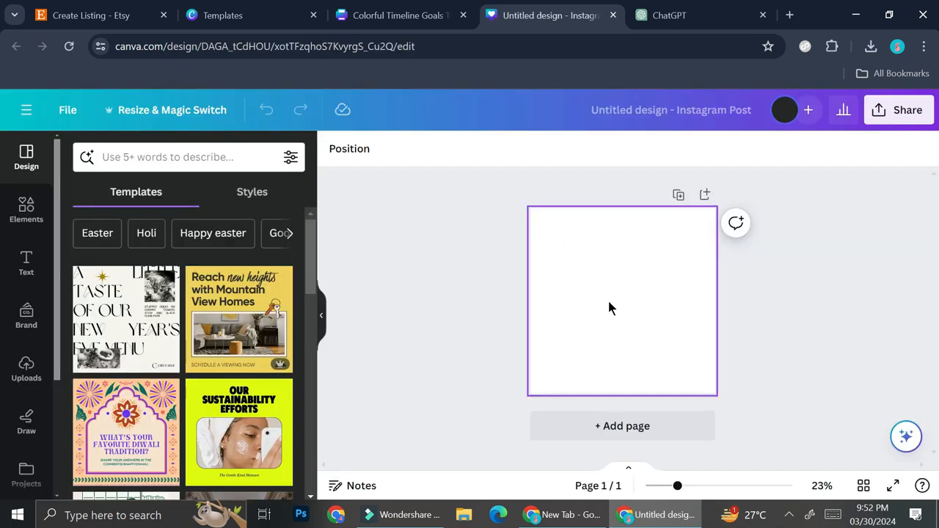
Step: Go back to the journal design and copy its public template link
{"action": "left_click", "coordinate": [404, 16]}
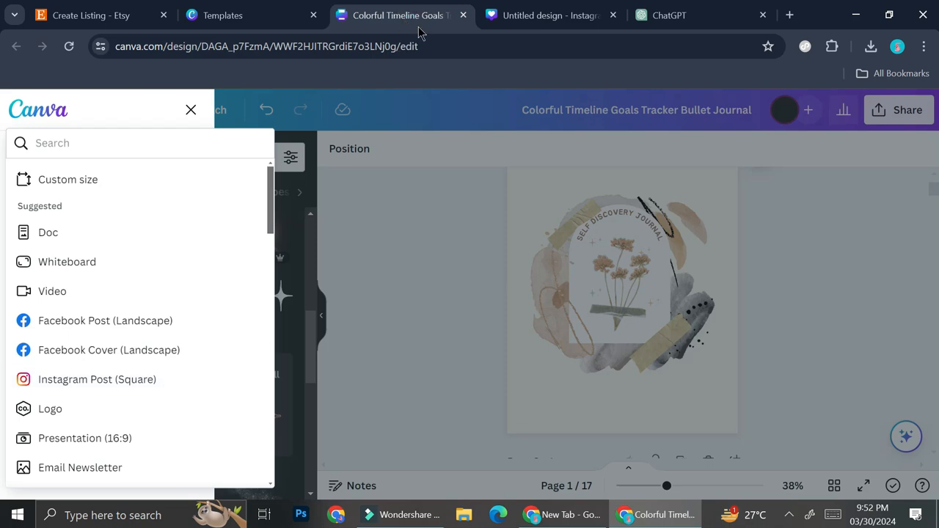
{"action": "left_click", "coordinate": [522, 231]}
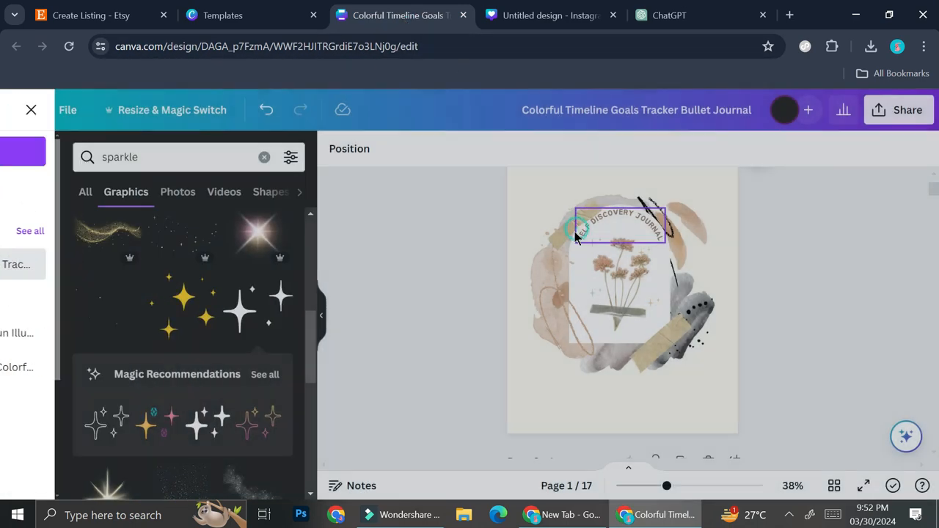
{"action": "left_click", "coordinate": [891, 110]}
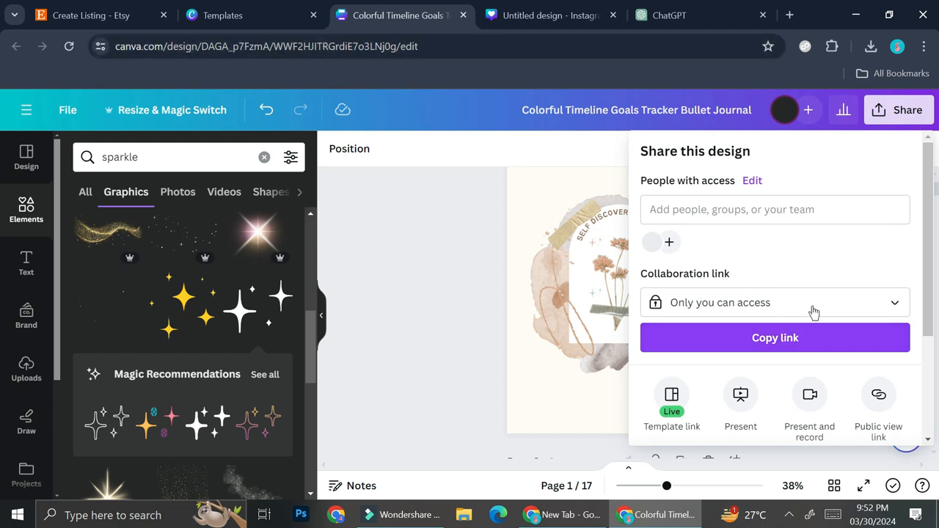
{"action": "scroll", "coordinate": [817, 294], "scroll_direction": "down", "scroll_amount": 2}
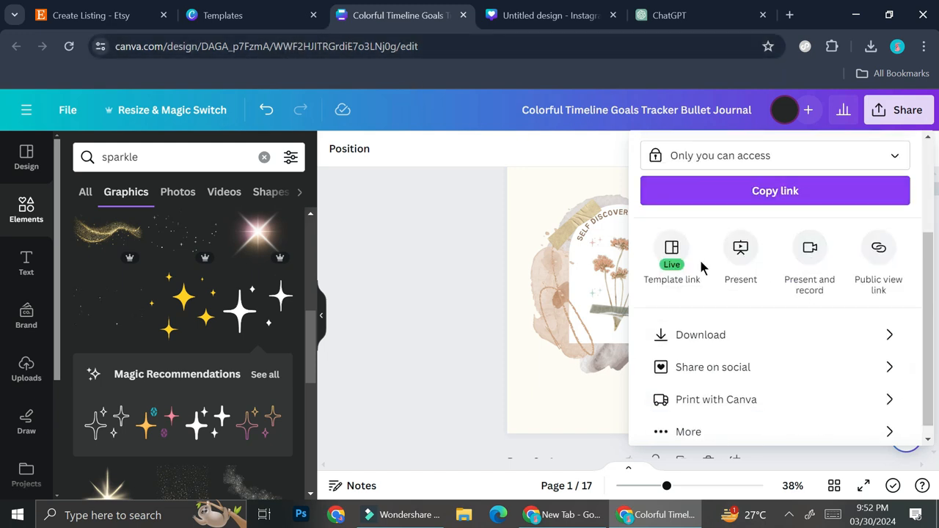
{"action": "left_click", "coordinate": [672, 253]}
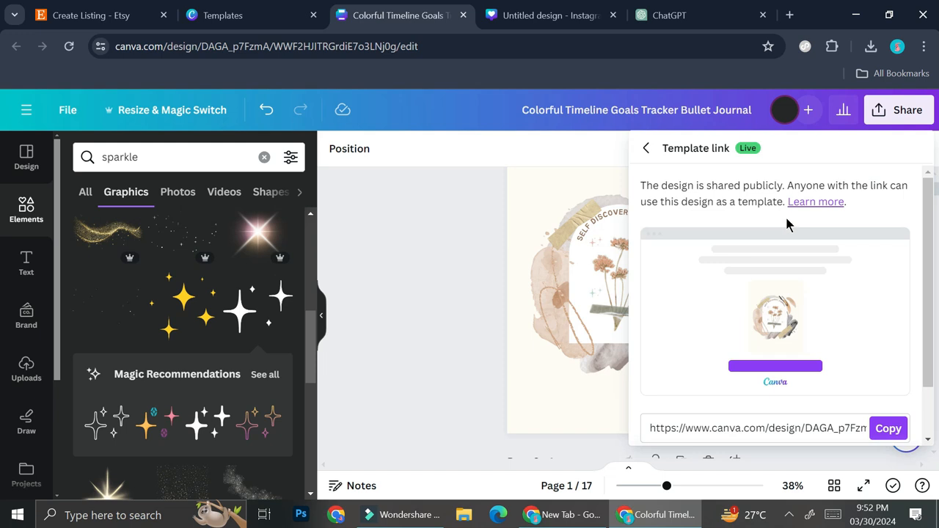
{"action": "left_click", "coordinate": [888, 428]}
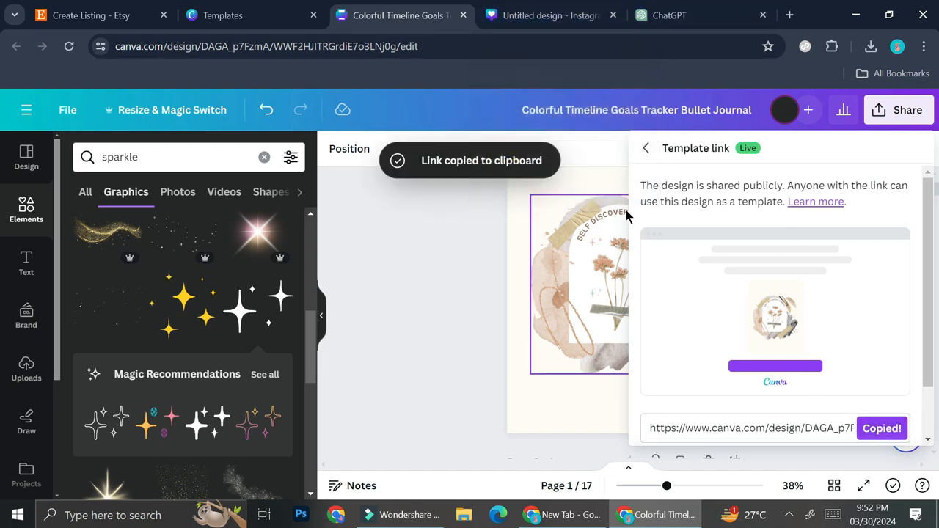
Step: Copy the journal cover's curved title, flowers, tape strips and watercolour frame onto the blank Instagram post
{"action": "left_click", "coordinate": [593, 227]}
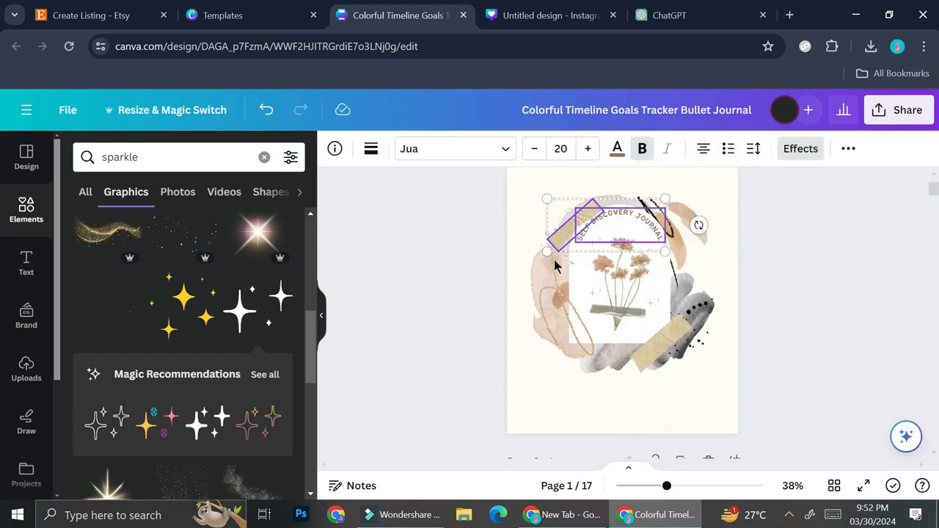
{"action": "left_click", "coordinate": [557, 266], "text": "shift"}
{"action": "left_click", "coordinate": [693, 229], "text": "shift"}
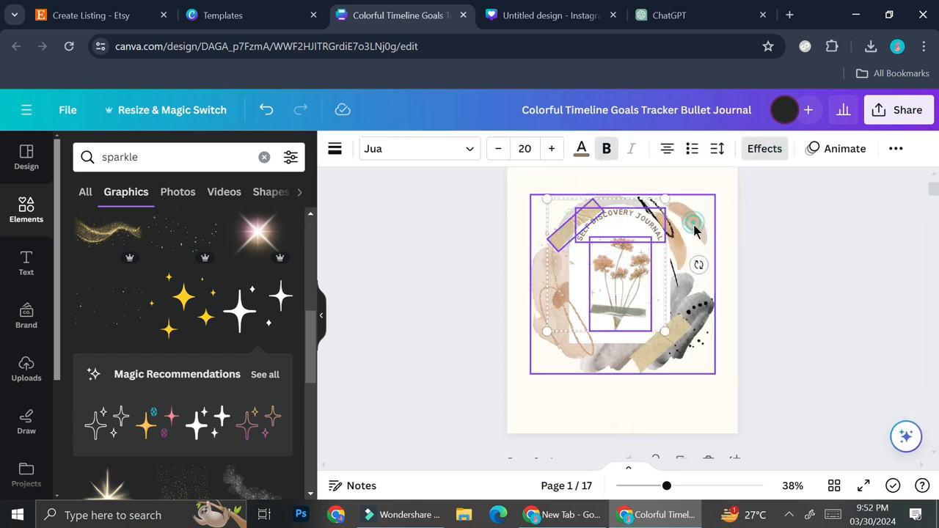
{"action": "left_click", "coordinate": [682, 329], "text": "shift"}
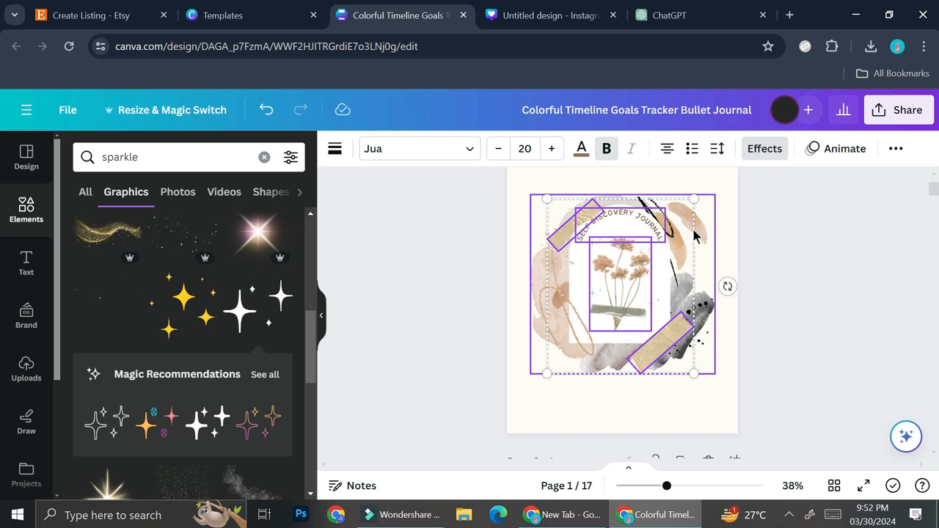
{"action": "left_click", "coordinate": [554, 14]}
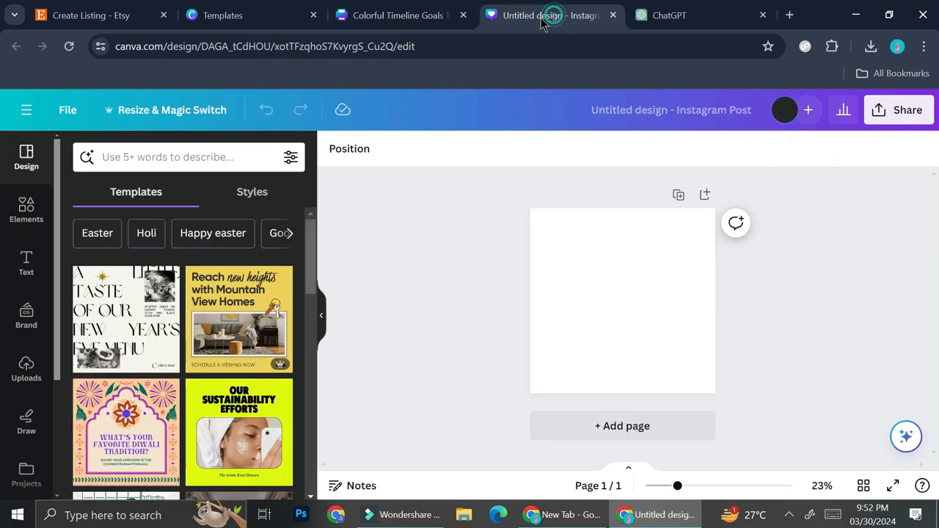
{"action": "left_click", "coordinate": [633, 265]}
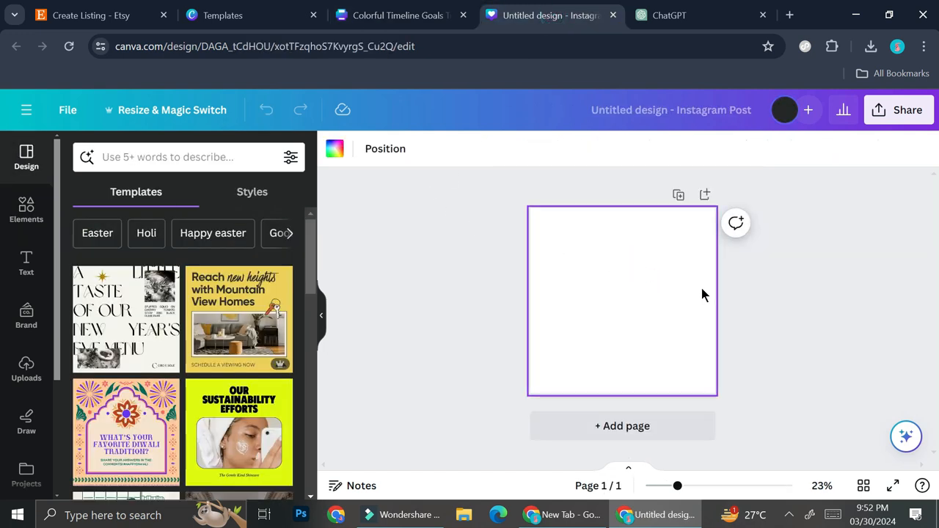
{"action": "key", "text": "ctrl+v"}
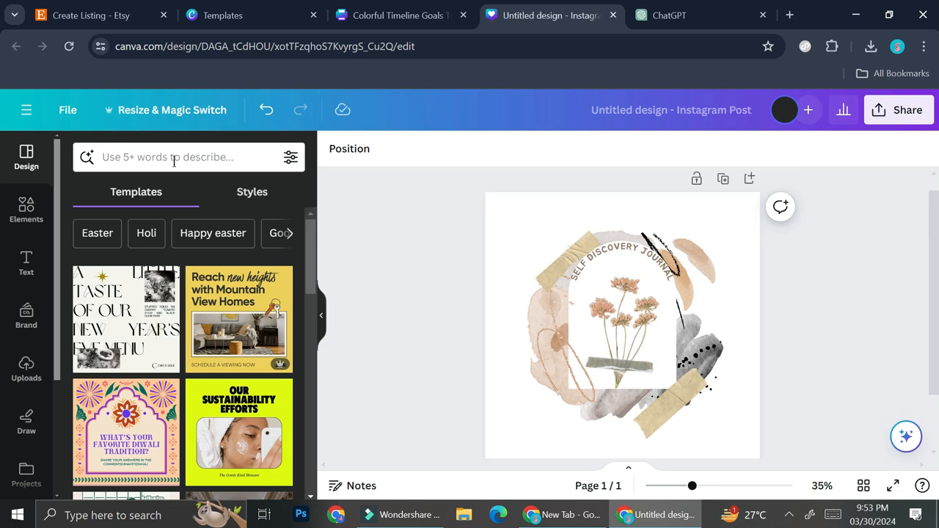
Step: Add a heading reading "Click Here To Get your Journal" to the Instagram post
{"action": "left_click", "coordinate": [31, 262]}
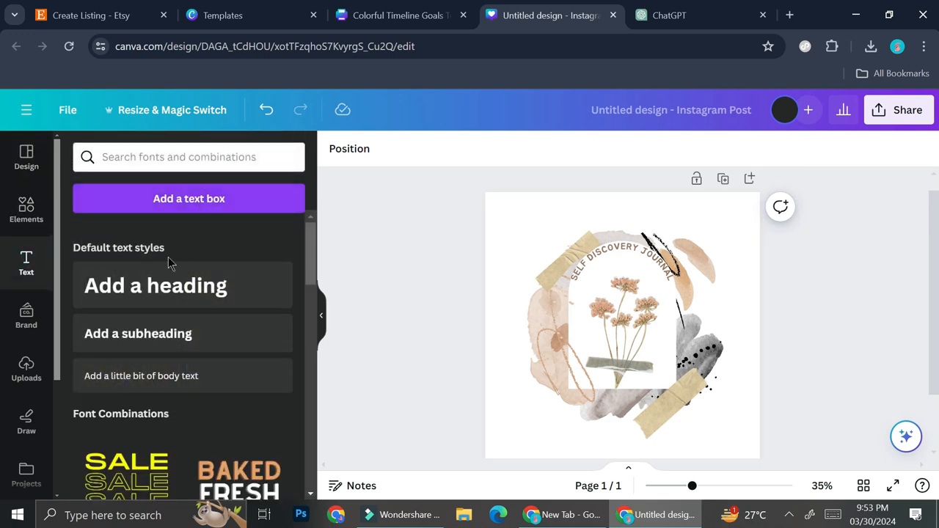
{"action": "left_click", "coordinate": [160, 301]}
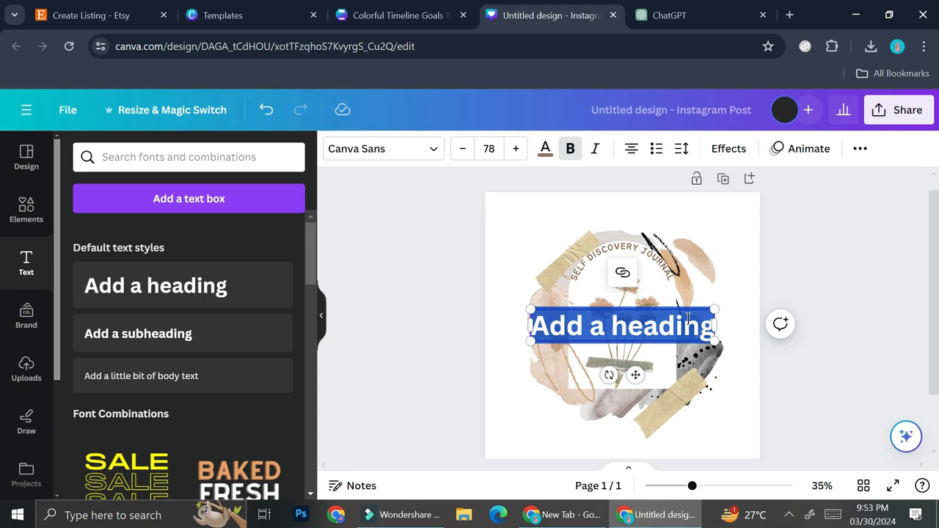
{"action": "type", "text": "Click Here To"}
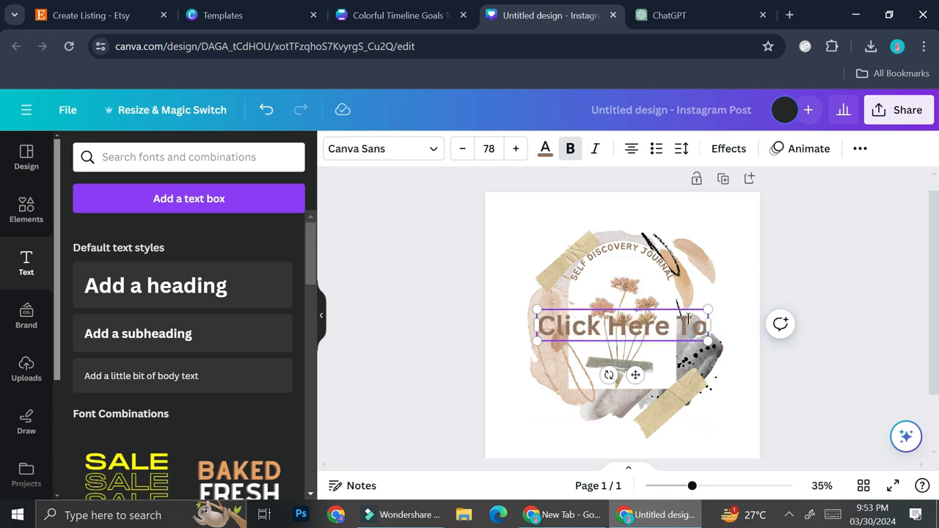
{"action": "type", "text": " get"}
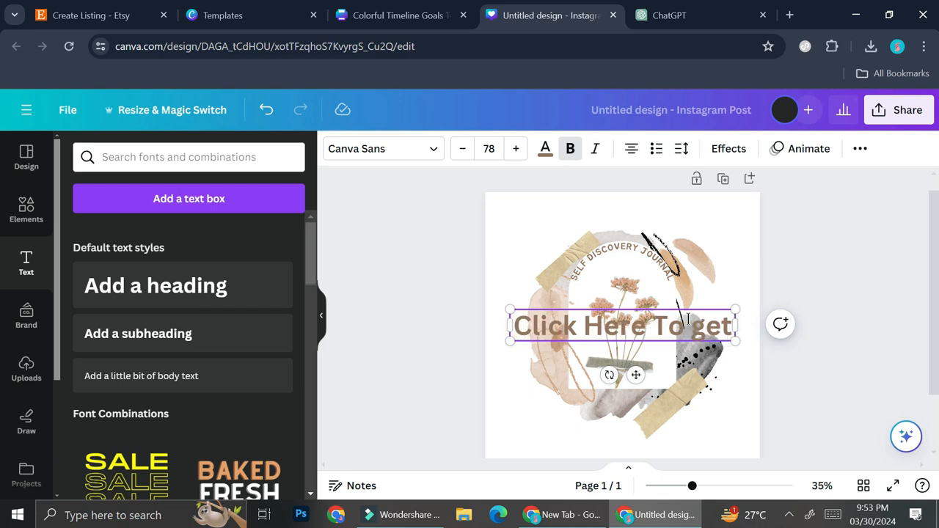
{"action": "key", "text": "BackSpace"}
{"action": "key", "text": "BackSpace"}
{"action": "key", "text": "BackSpace"}
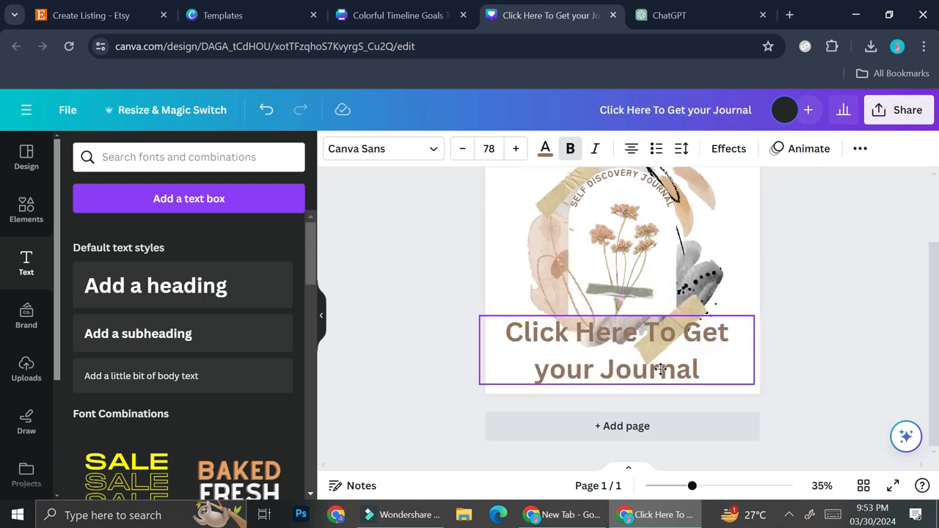
Step: Scale the heading down to size 42.1 in the Jua font and place it on one line below the artwork
{"action": "left_click_drag", "start_coordinate": [658, 368], "coordinate": [675, 368]}
{"action": "left_click_drag", "start_coordinate": [757, 381], "coordinate": [656, 357]}
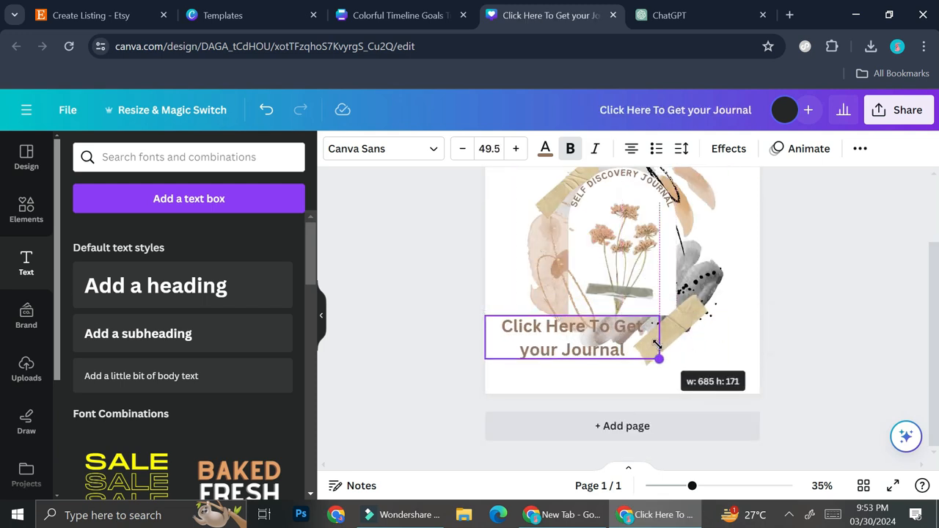
{"action": "left_click_drag", "start_coordinate": [619, 330], "coordinate": [659, 363]}
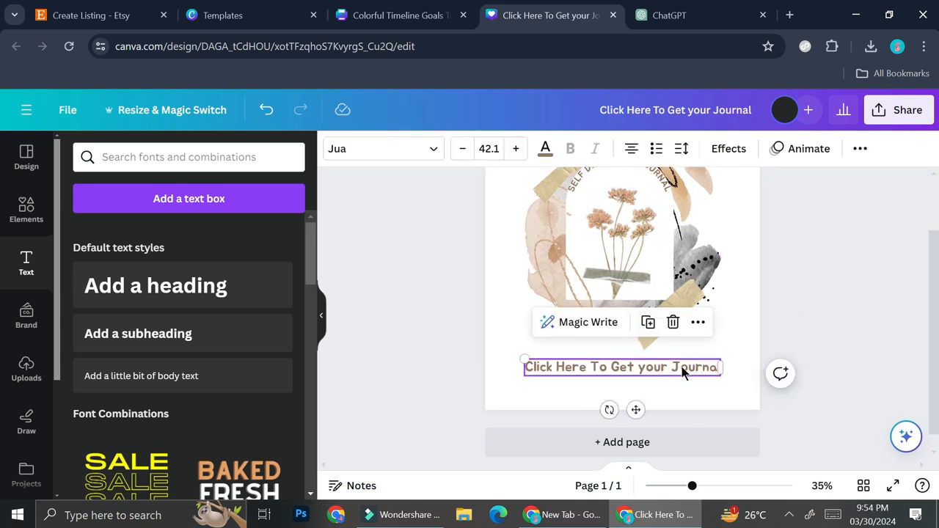
Step: Link the "Click Here To Get your Journal" text to the copied journal template URL
{"action": "left_click", "coordinate": [696, 323]}
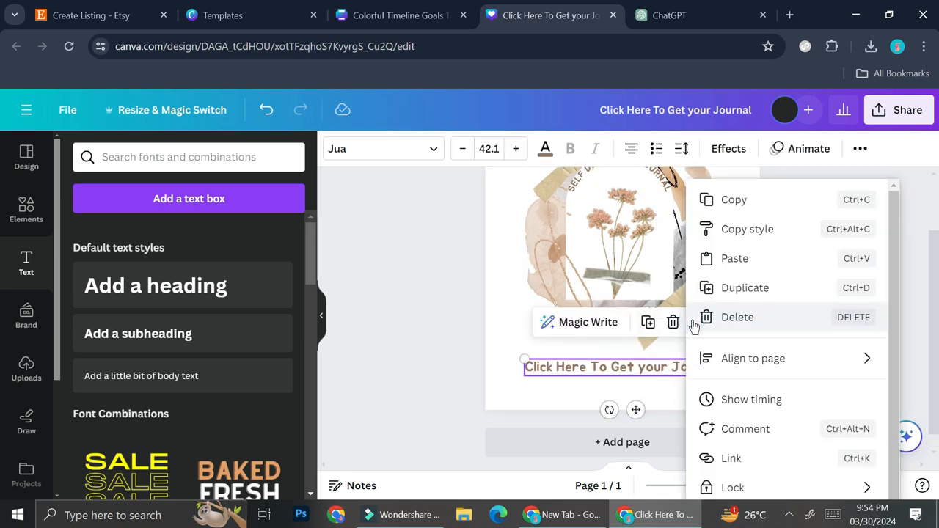
{"action": "left_click", "coordinate": [759, 461]}
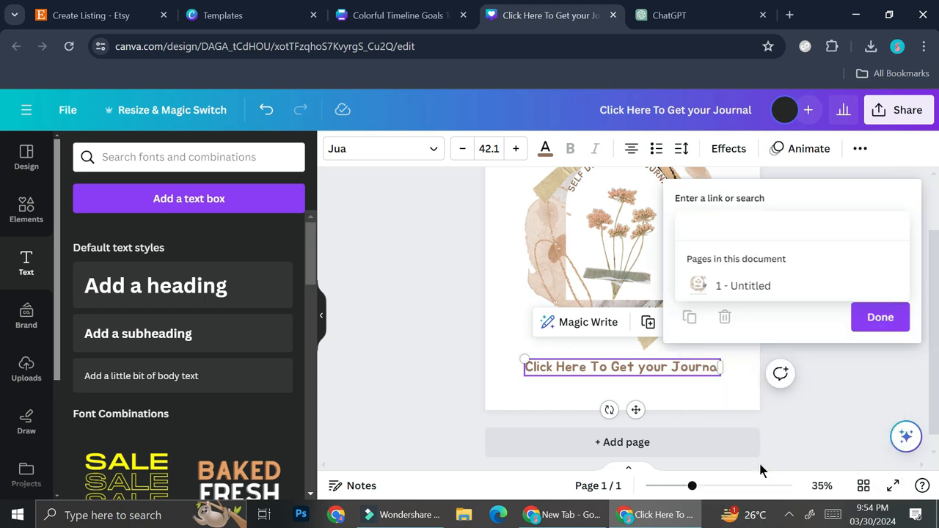
{"action": "key", "text": "ctrl+v"}
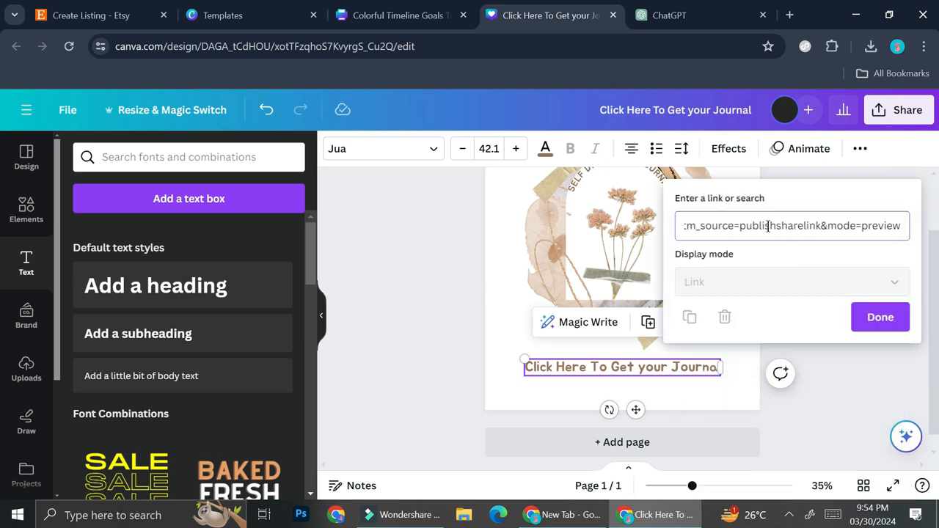
{"action": "left_click", "coordinate": [878, 323]}
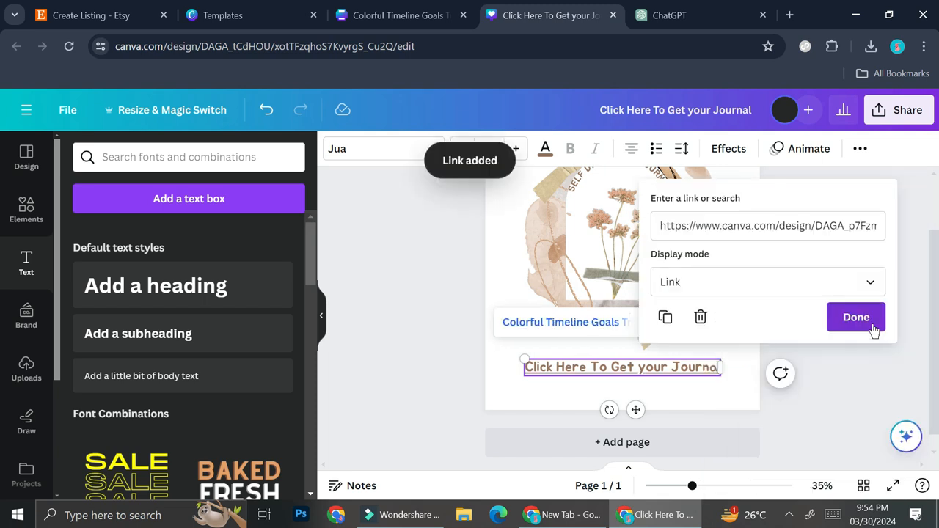
{"action": "left_click", "coordinate": [871, 323]}
Step: Download the linked Instagram post design as a PDF Standard file
{"action": "left_click", "coordinate": [888, 117]}
{"action": "scroll", "coordinate": [780, 312], "scroll_direction": "down", "scroll_amount": 3}
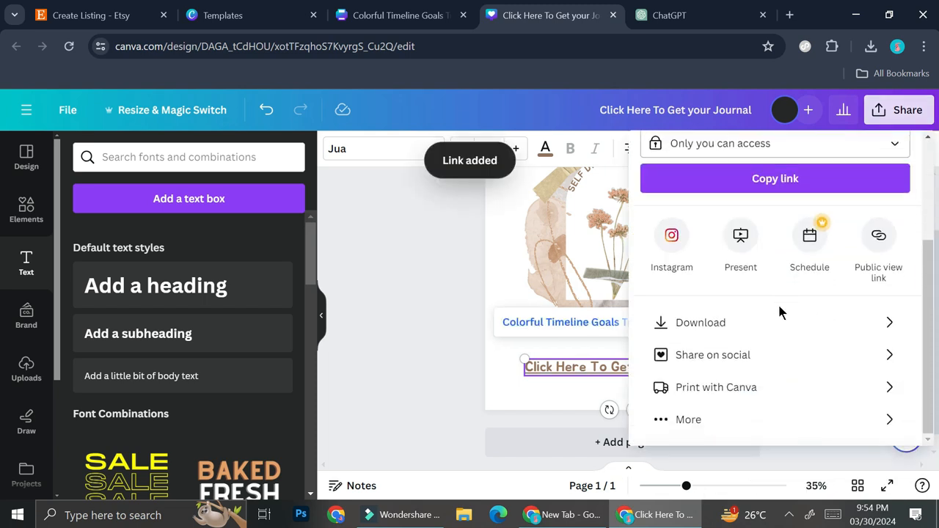
{"action": "left_click", "coordinate": [712, 327]}
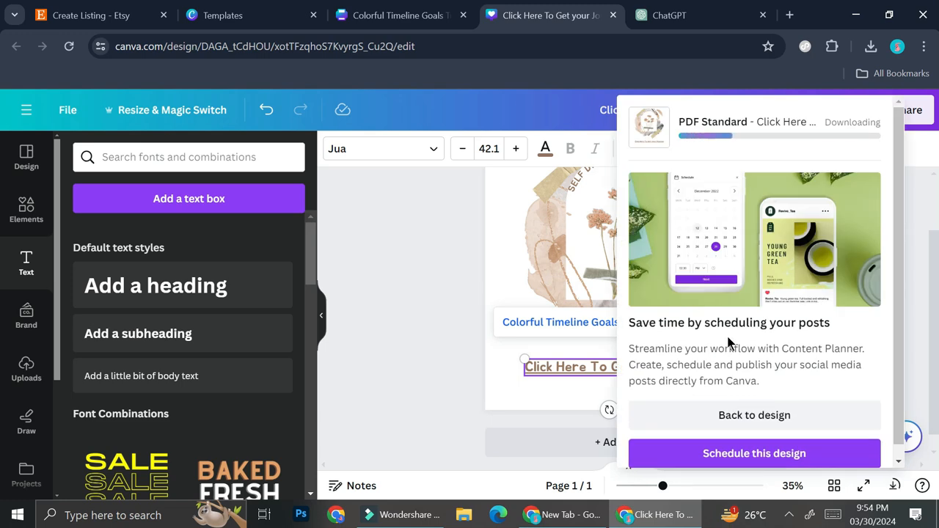
Step: Open the downloaded "Click Here To Get your Journal.pdf", follow its journal link and examine the shared template page
{"action": "left_click", "coordinate": [871, 47]}
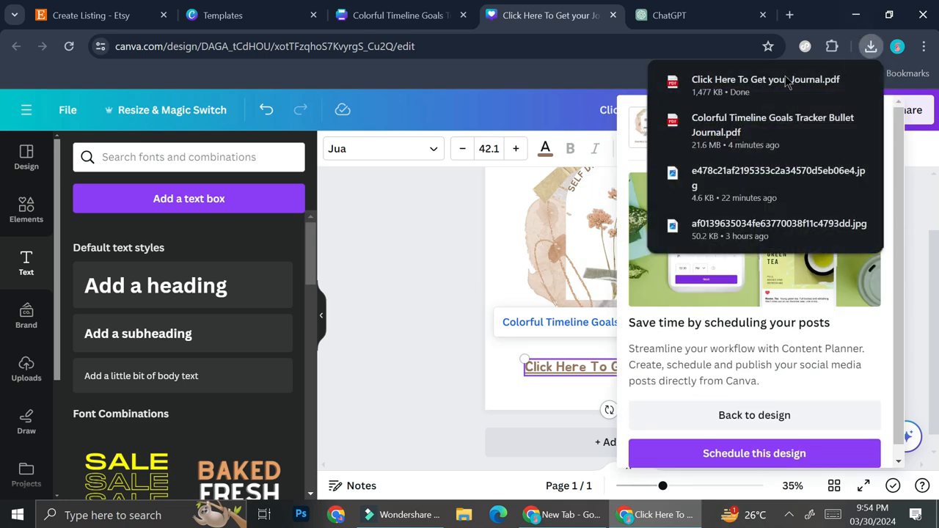
{"action": "left_click", "coordinate": [769, 85]}
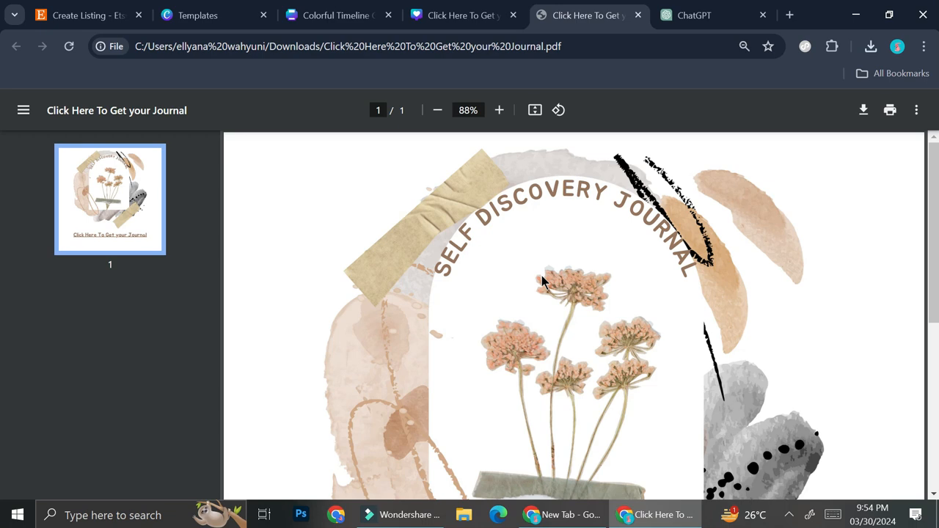
{"action": "scroll", "coordinate": [542, 282], "scroll_direction": "down", "scroll_amount": 5}
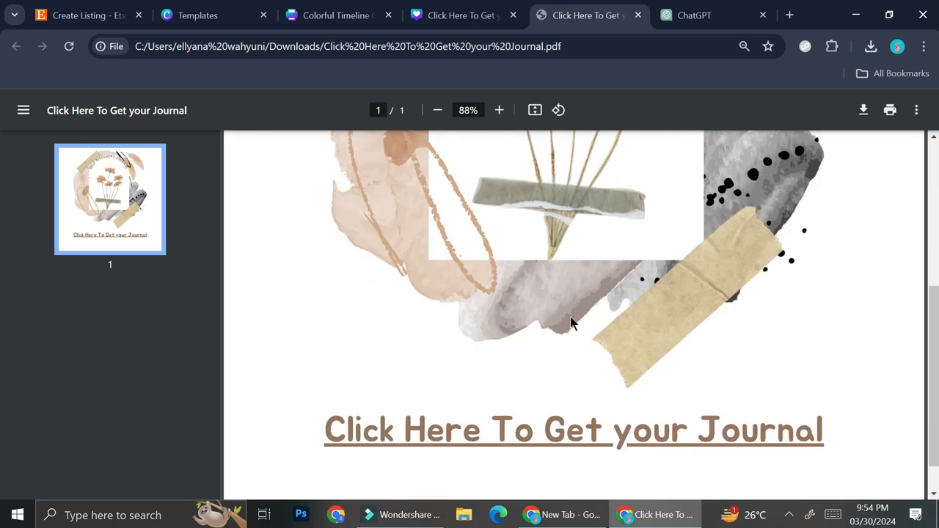
{"action": "left_click", "coordinate": [543, 434]}
{"action": "scroll", "coordinate": [528, 240], "scroll_direction": "down", "scroll_amount": 4}
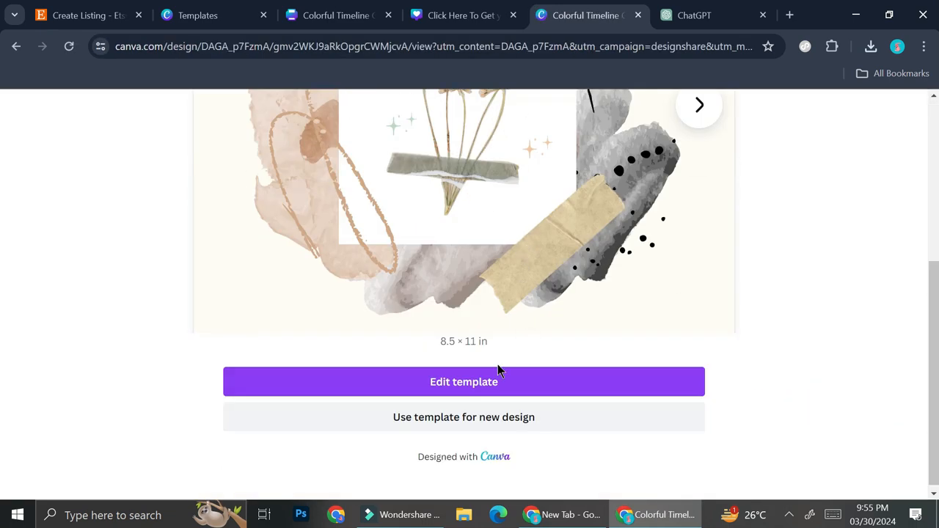
{"action": "scroll", "coordinate": [549, 269], "scroll_direction": "up", "scroll_amount": 3}
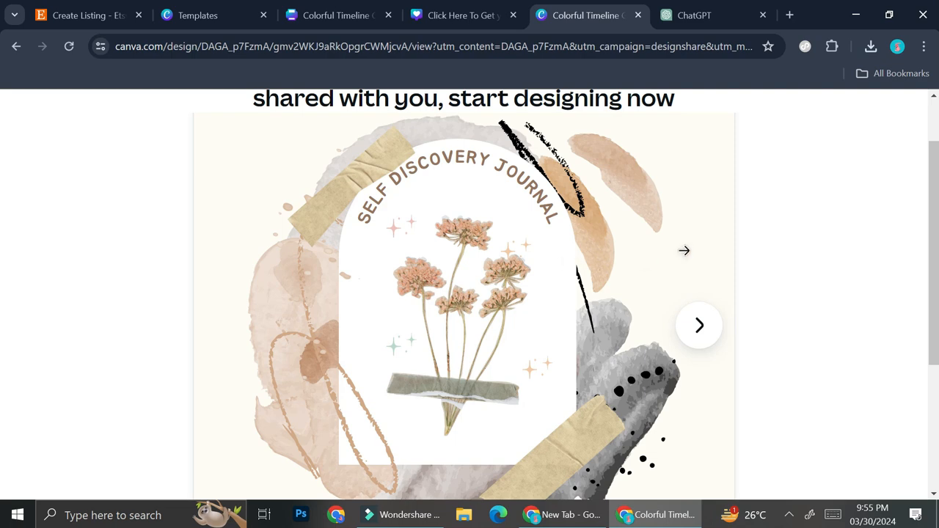